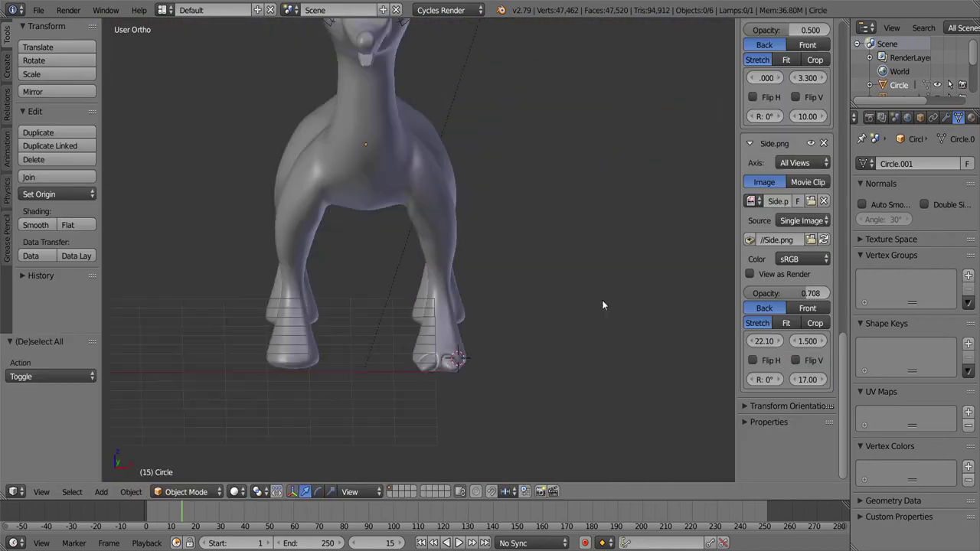
- Orbit the view lower to see the reindeer's hooves
middle_click_drag(602, 305, 425, 331)
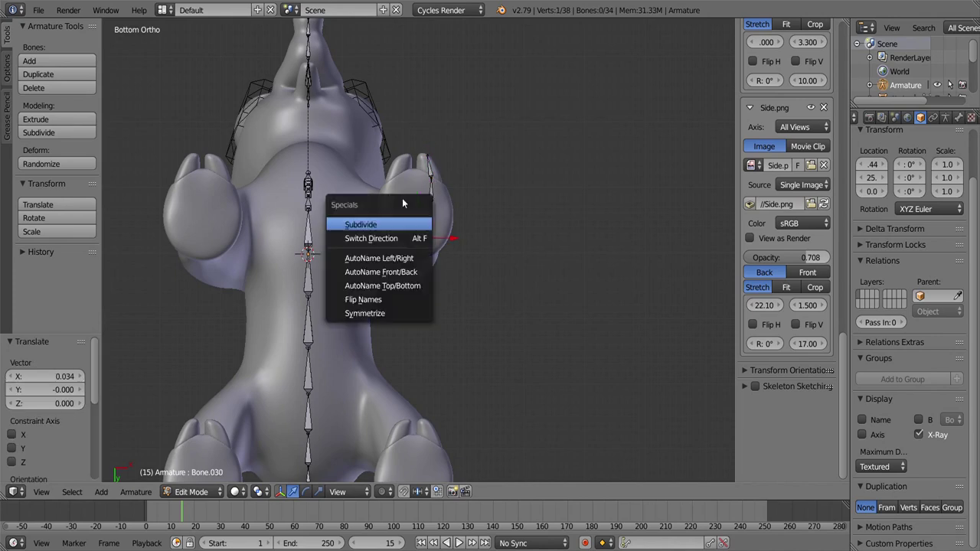
- Subdivide the selected bones into several segments
left_click(359, 224)
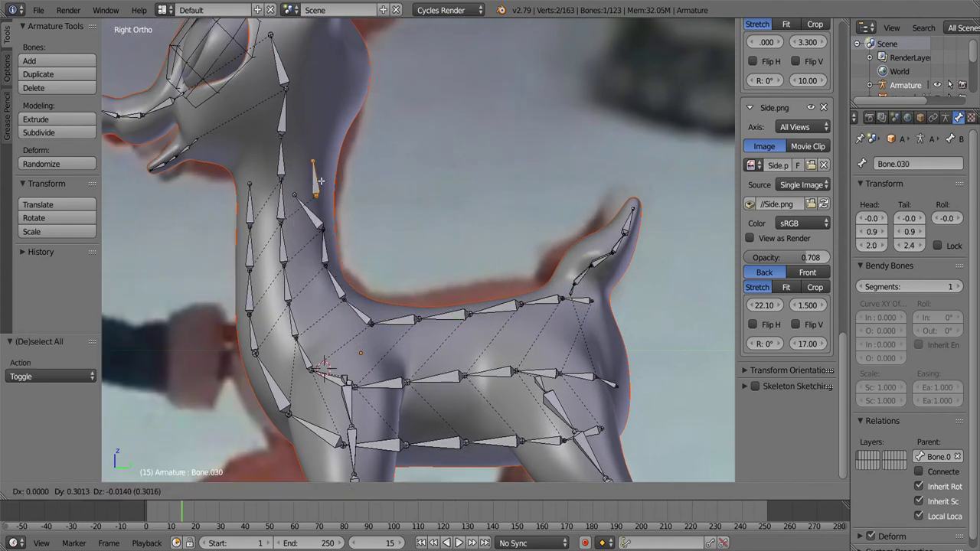
- Confirm the moved bone joint and check all bones against the side reference
left_click(321, 182)
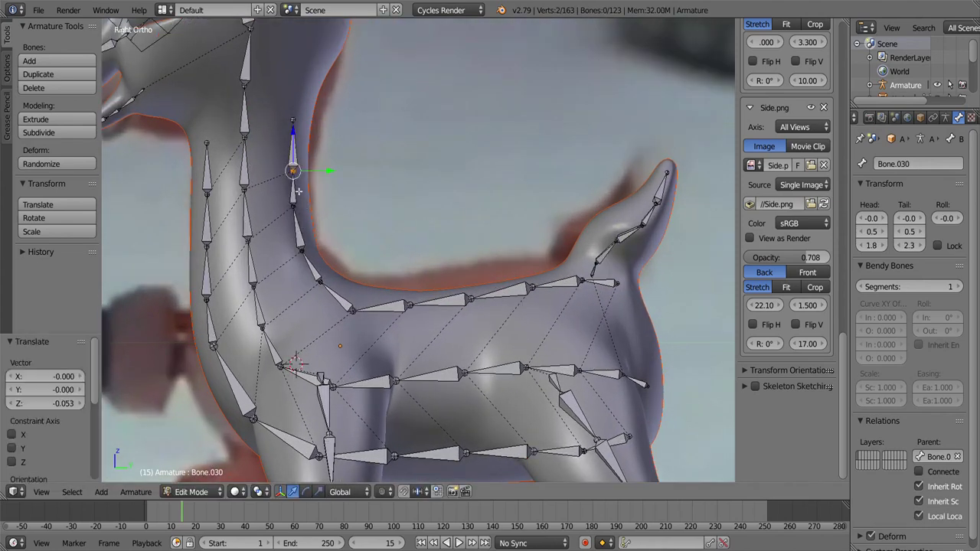
scroll(355, 283, "up", 2)
scroll(570, 263, "down", 3)
middle_click_drag(570, 263, 258, 261)
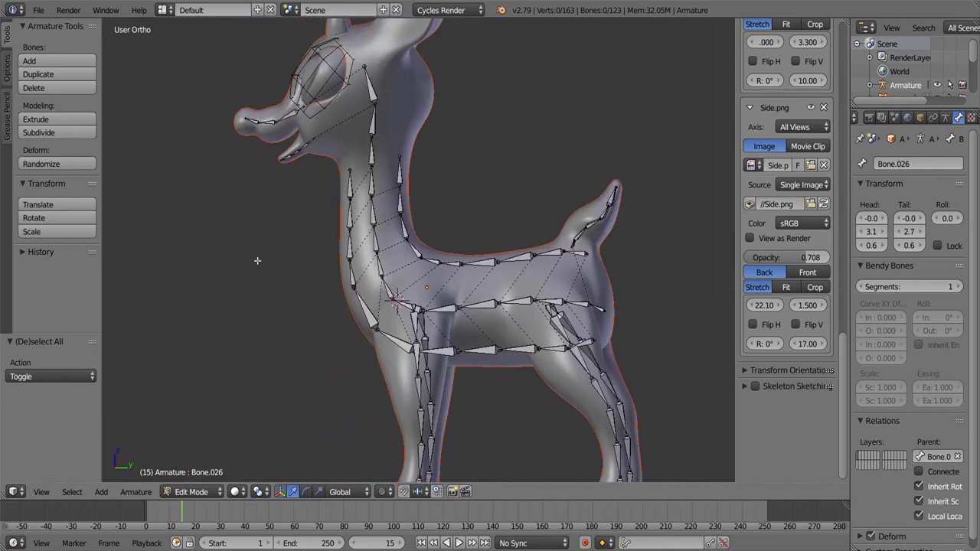
key("KP_3")
key("a")
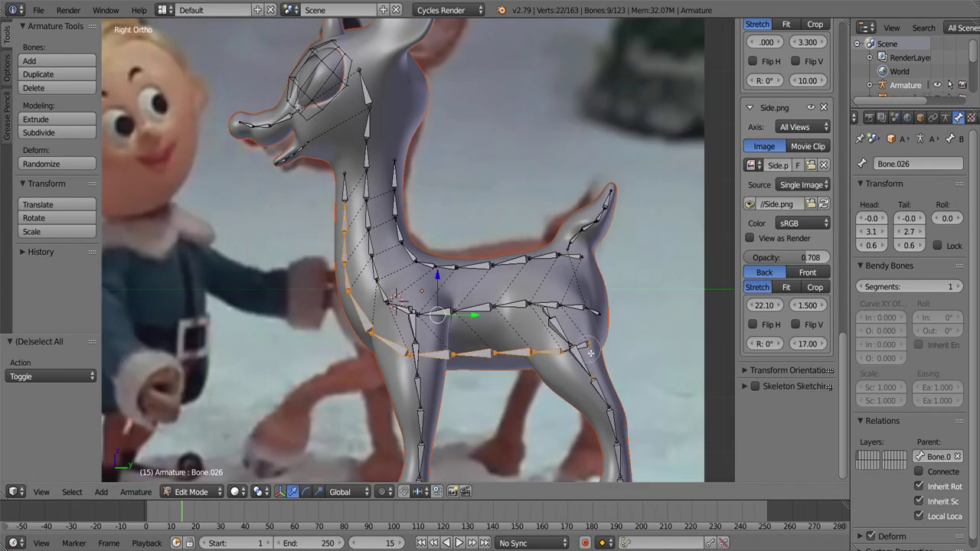
middle_click_drag(591, 353, 459, 336)
key("KP_3")
scroll(382, 322, "up", 3)
scroll(382, 323, "up", 2)
- Select the back and shoulder joints and shift the shoulder joint slightly sideways
left_click(383, 323)
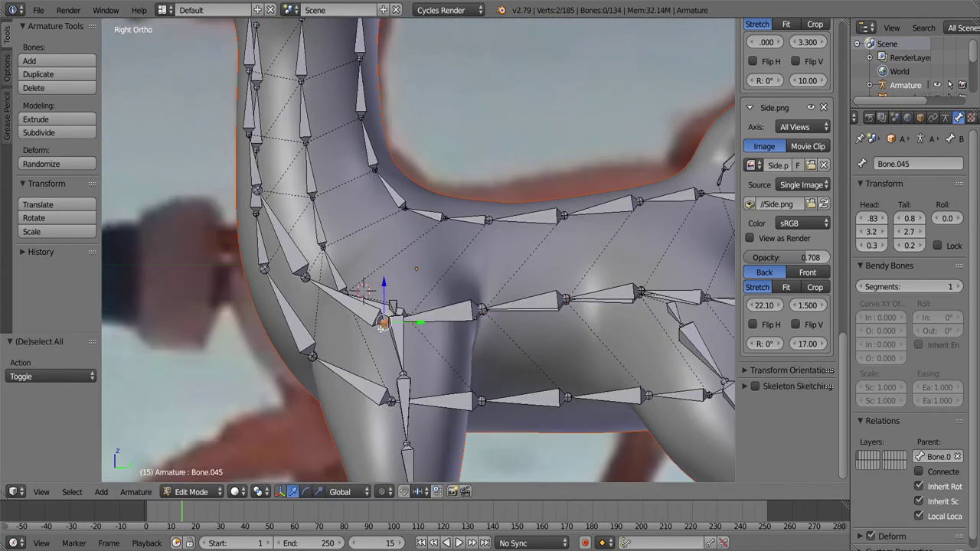
right_click(257, 195)
scroll(257, 205, "up", 1)
scroll(283, 134, "down", 2)
key("ctrl+KP_1")
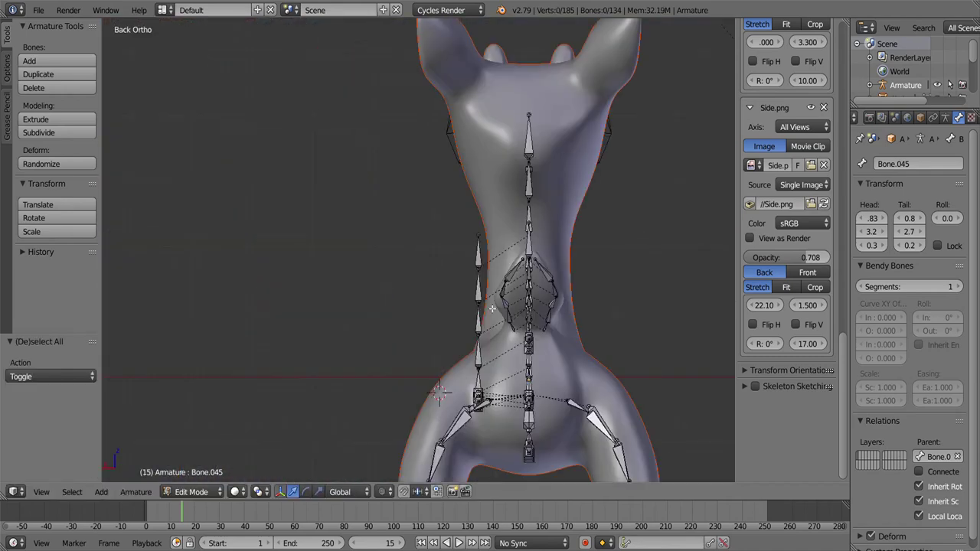
key("KP_7")
key("g")
left_click(414, 230)
middle_click_drag(414, 230, 414, 192)
- Deselect all bones and view the body from an angled rear view
key("a")
key("ctrl+KP_1")
middle_click_drag(508, 306, 220, 246)
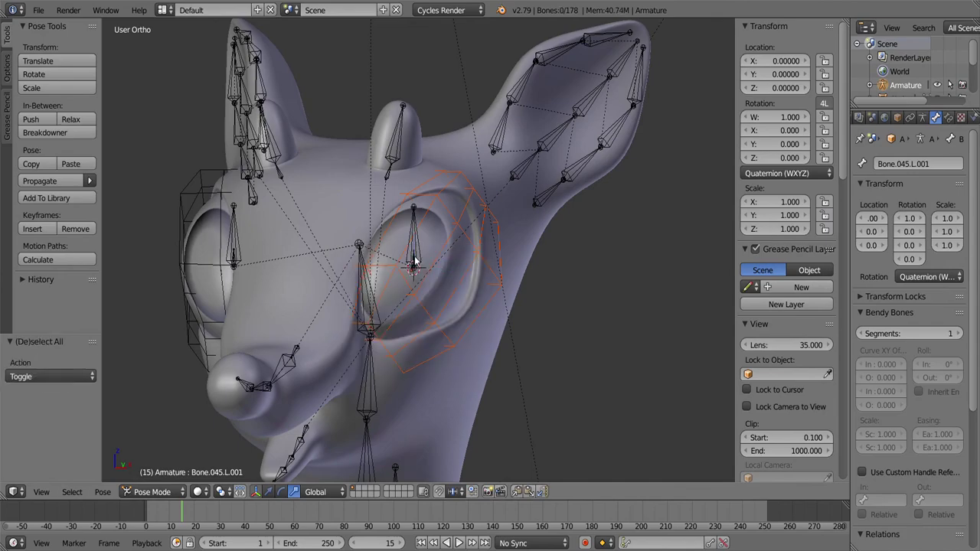
- Turn the view to face the reindeer's head
key("ctrl+space")
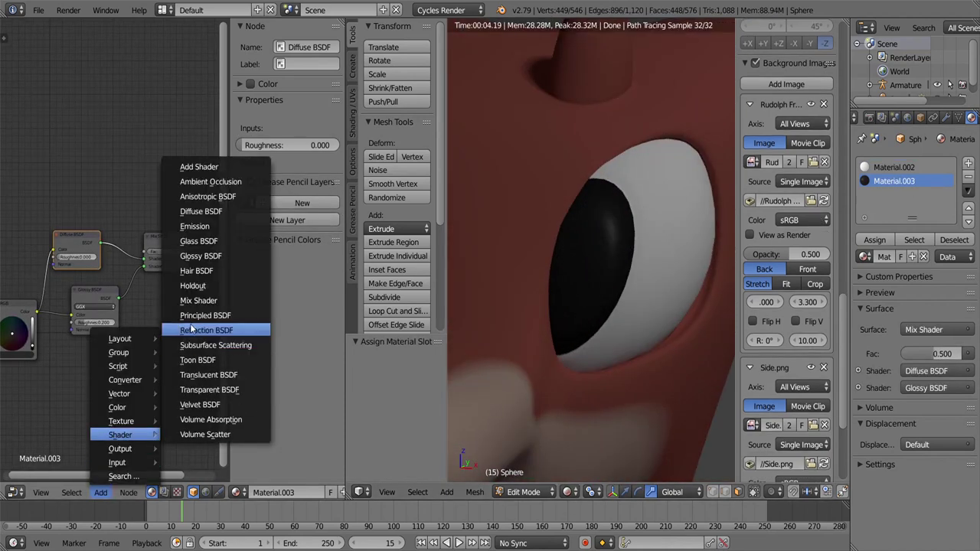
- Add a Principled BSDF to the material, raise its Roughness, and return to solid shading
left_click(195, 316)
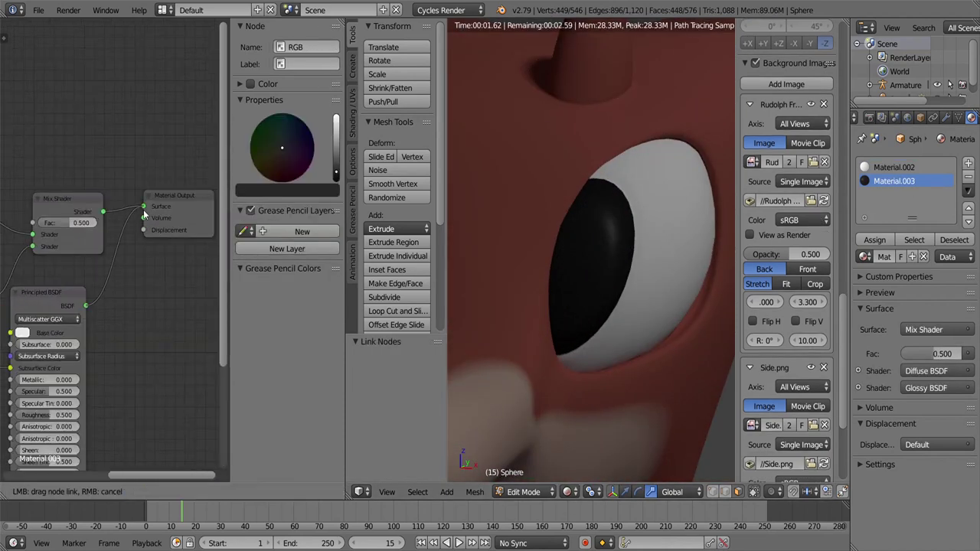
left_click_drag(77, 321, 115, 321)
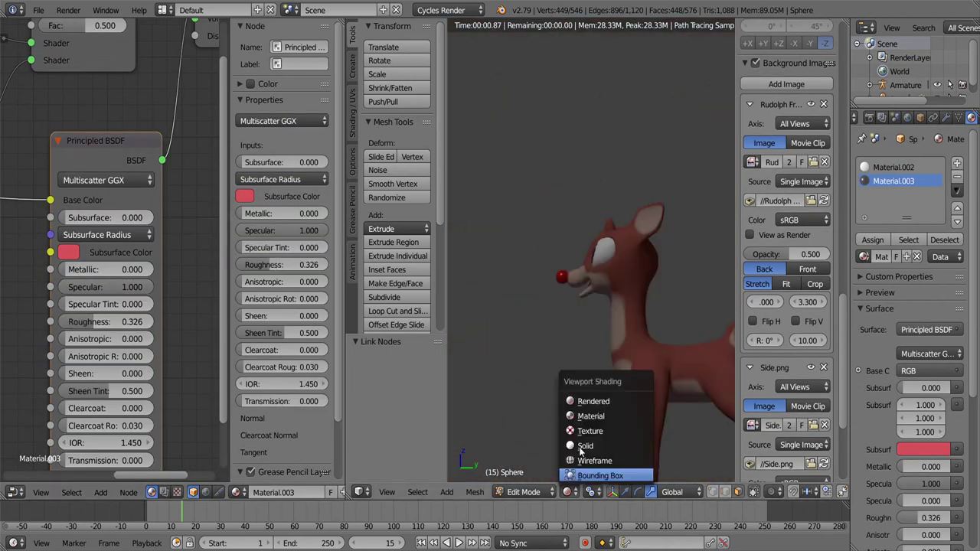
left_click(584, 445)
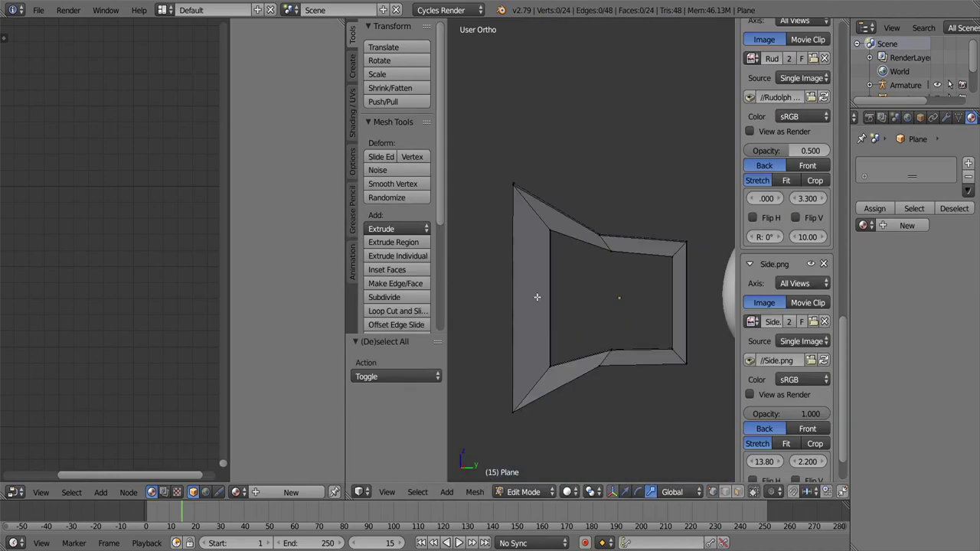
- Return to the side reference view and leave mesh Edit Mode
key("KP_3")
key("Tab")
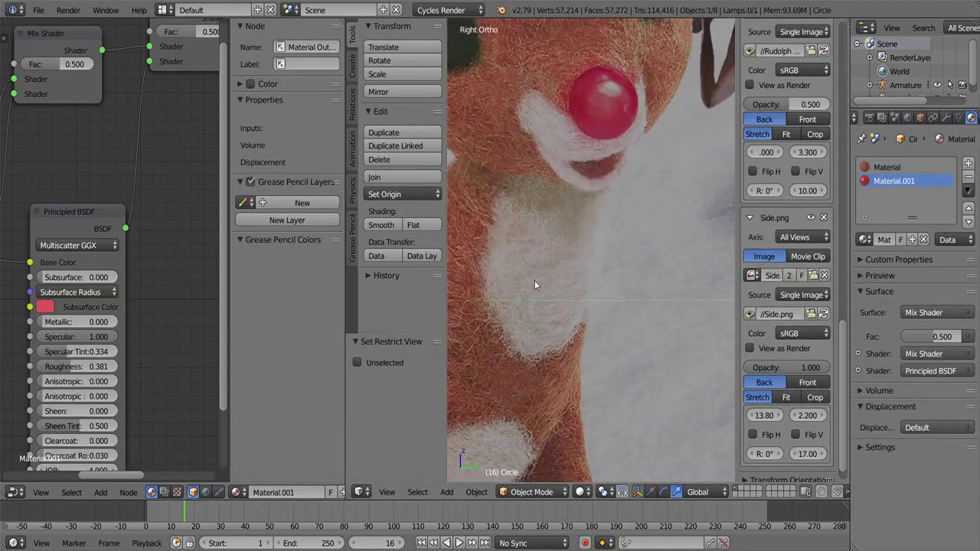
- Switch the reindeer mesh to vertex colour painting mode
left_click(537, 431)
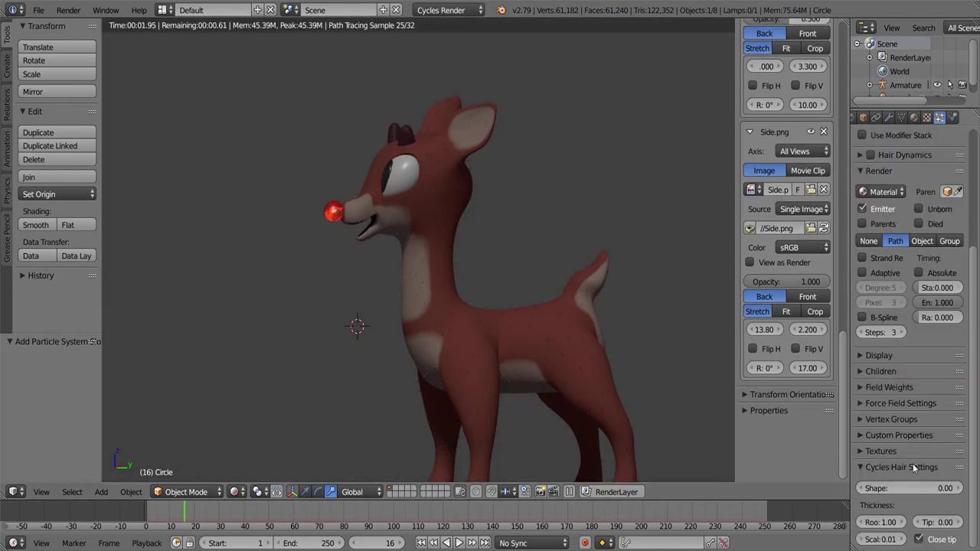
scroll(906, 389, "down", 5)
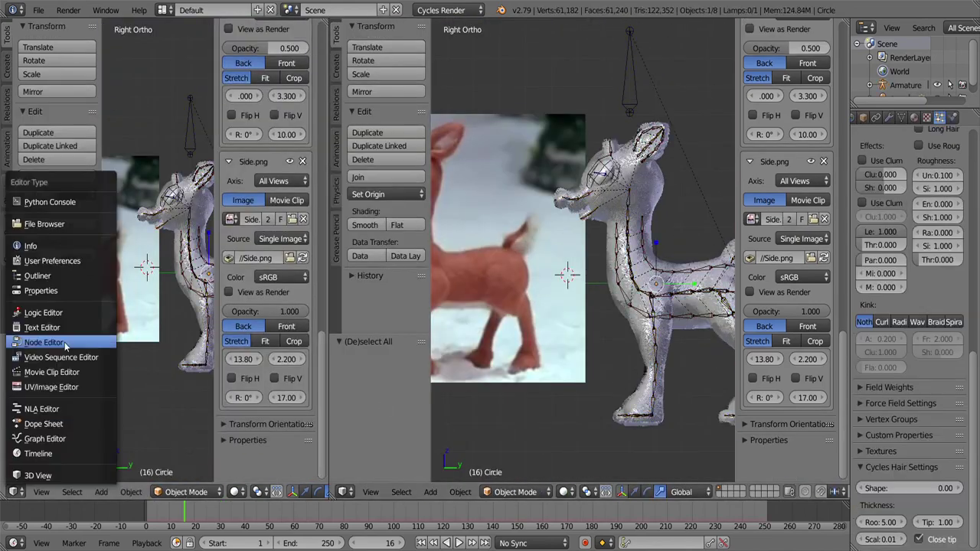
- Show the fur material's node tree in the left area
left_click(65, 342)
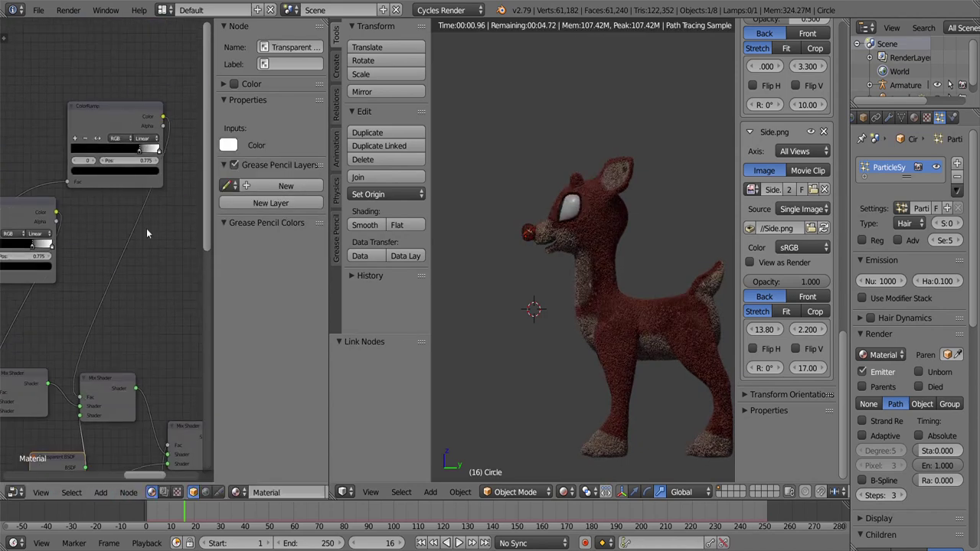
- Slide the hair ColorRamp's white stop left to position 0.942
middle_click_drag(623, 260, 642, 348)
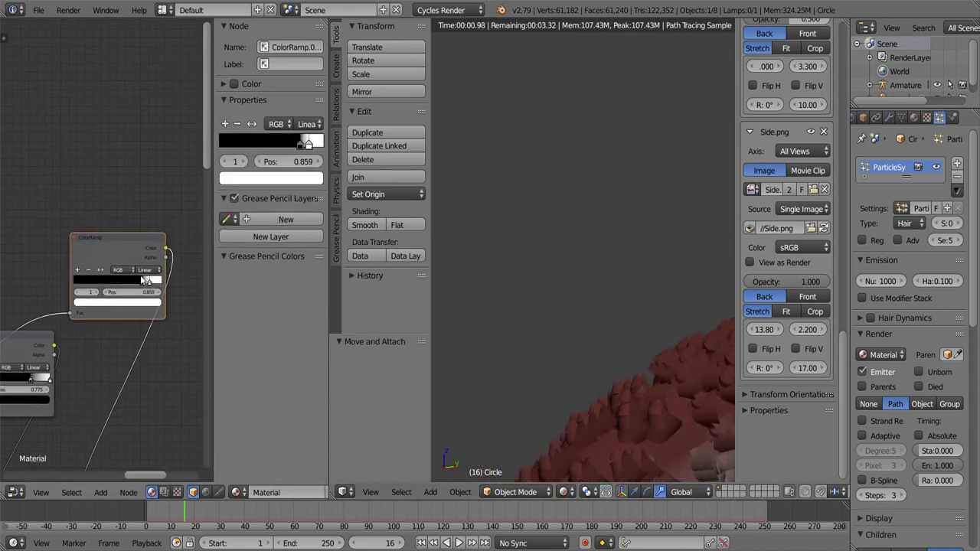
left_click_drag(160, 283, 157, 283)
scroll(604, 273, "down", 5)
- Set the particle hair length to 0.150 and drop the moved node into the tree
left_click(959, 281)
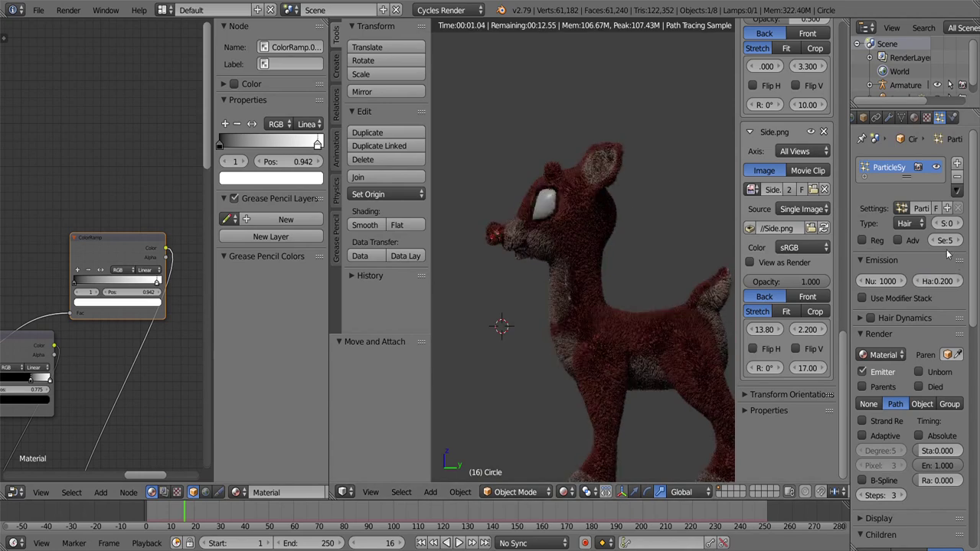
key("Return")
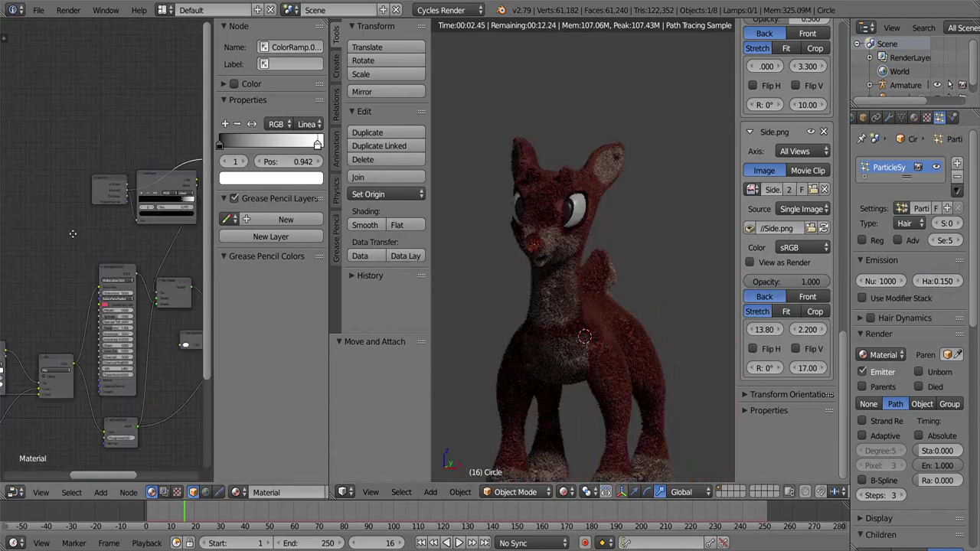
left_click(127, 312)
- Orbit and zoom around the deer to inspect the fur from the side
middle_click_drag(505, 306, 549, 299)
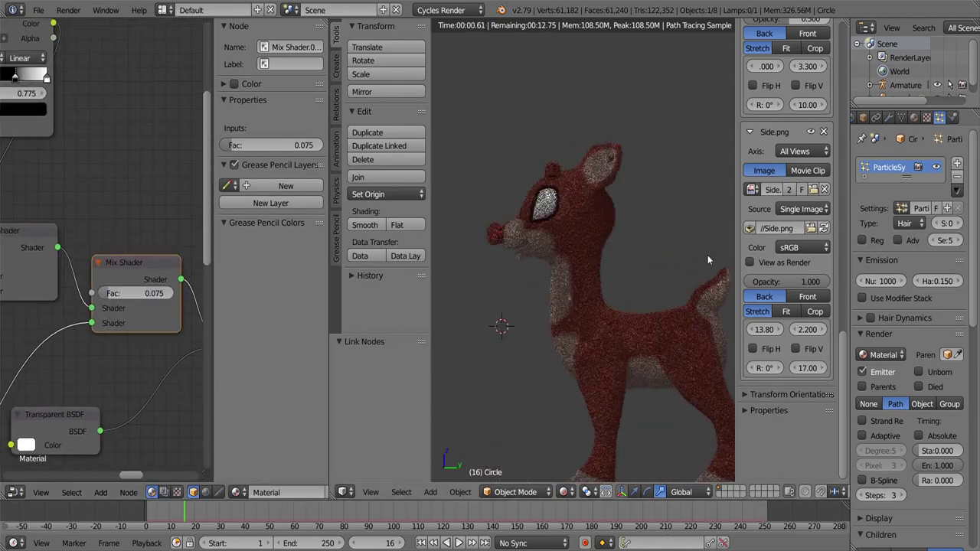
scroll(612, 229, "up", 2)
scroll(642, 247, "down", 3)
scroll(605, 375, "up", 6)
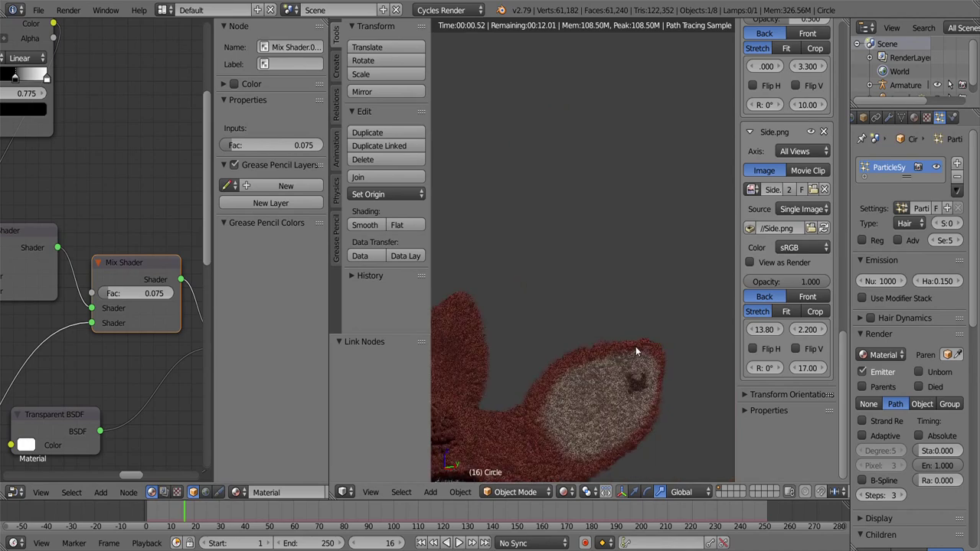
scroll(520, 367, "up", 2)
scroll(610, 333, "down", 4)
scroll(582, 306, "up", 3)
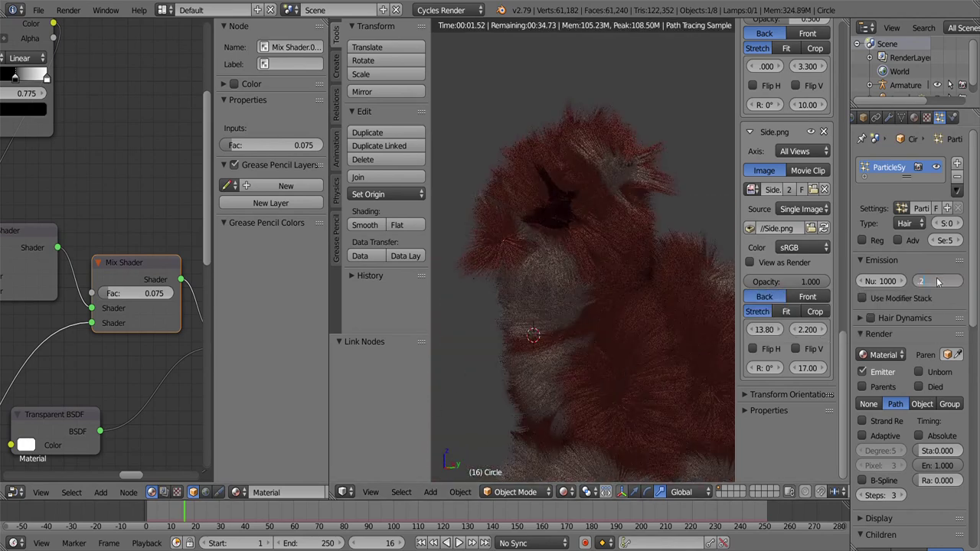
scroll(567, 300, "down", 2)
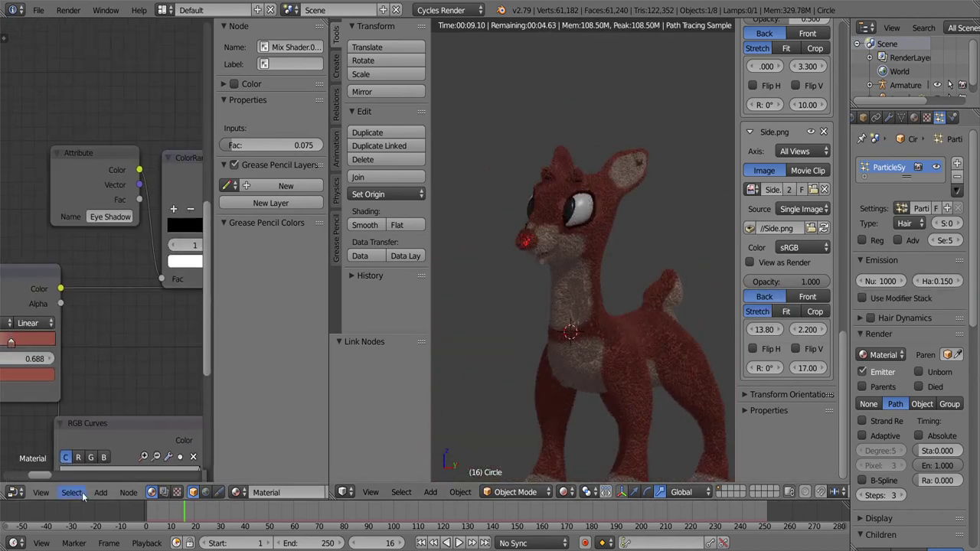
- Move the RGB Curves node higher in the fur node tree
left_click_drag(122, 459, 170, 367)
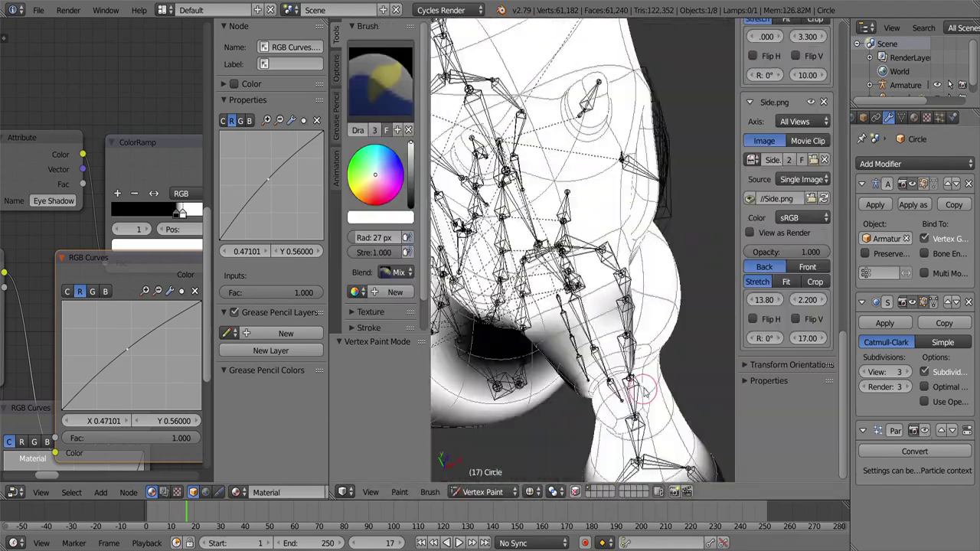
- Put the reindeer armature into Pose Mode and orbit the view around the legs
left_click(484, 491)
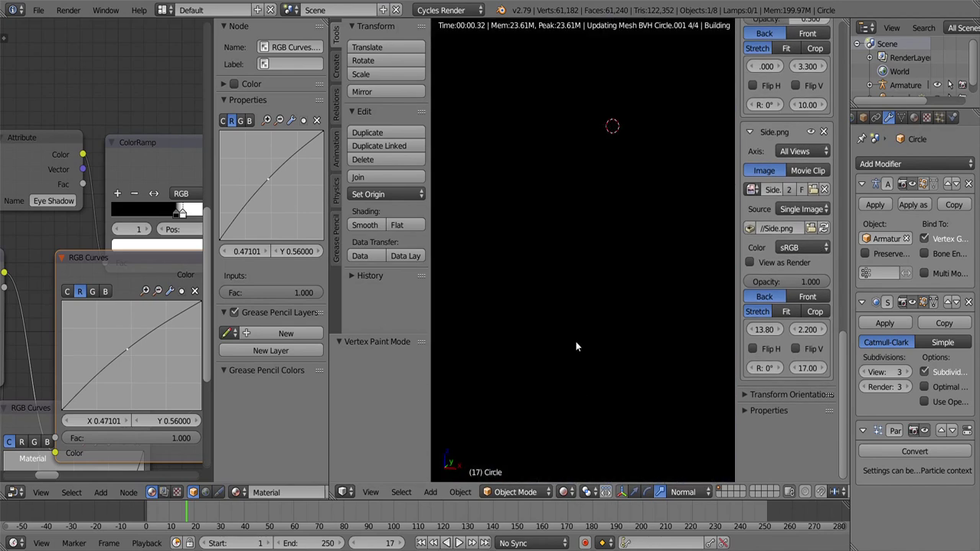
middle_click_drag(575, 341, 710, 349)
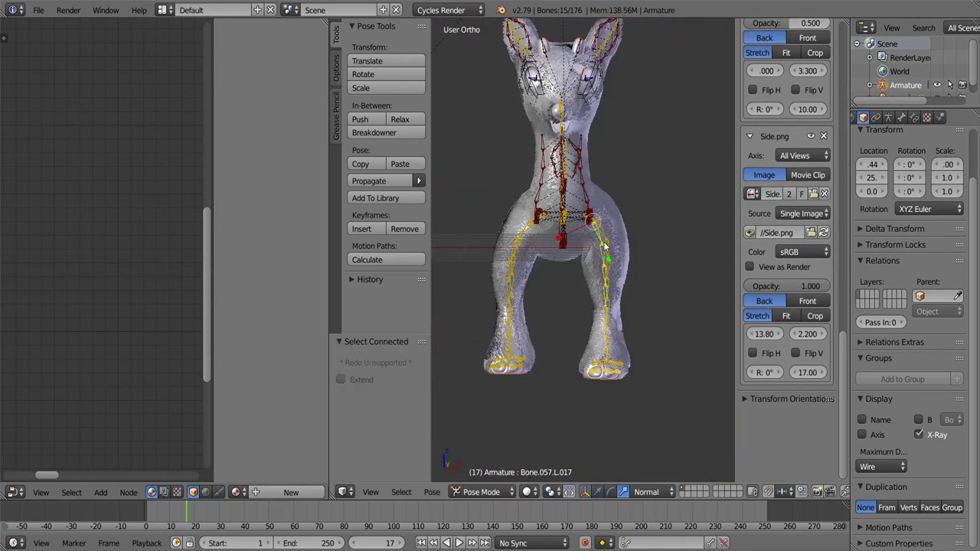
- Preview the reindeer in Rendered shading and orbit to face it more frontally
left_click(561, 402)
middle_click_drag(628, 250, 626, 248)
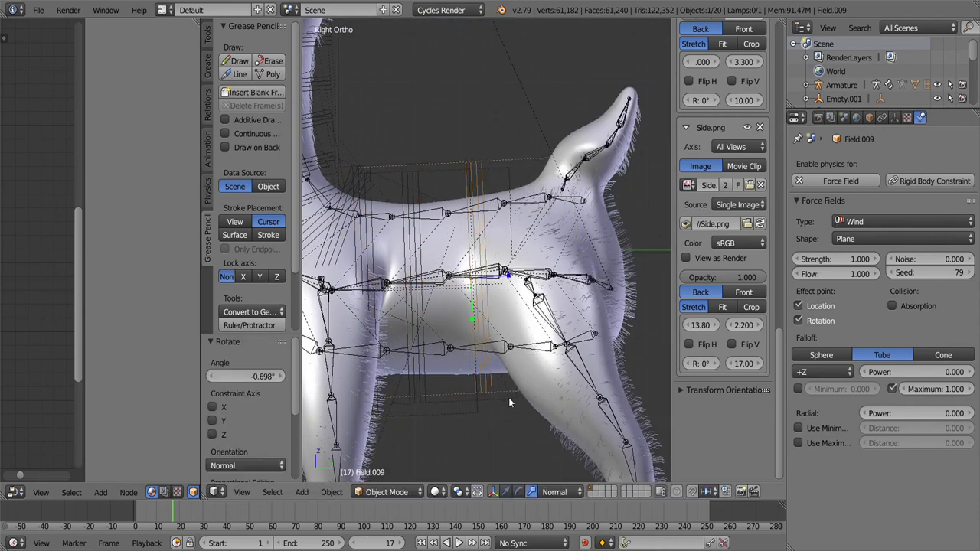
- Place the duplicated wind field up the neck and start rotating it
left_click(579, 402)
key("r")
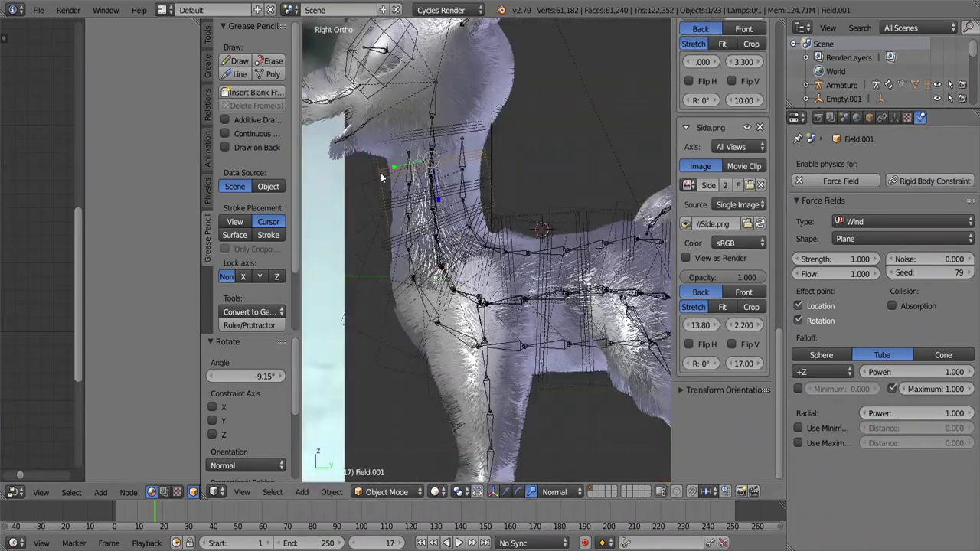
- In front view, rotate the nose wind field about X; set falloff maximum 5, radial power 0.5
key("KP_1")
key("r")
key("x")
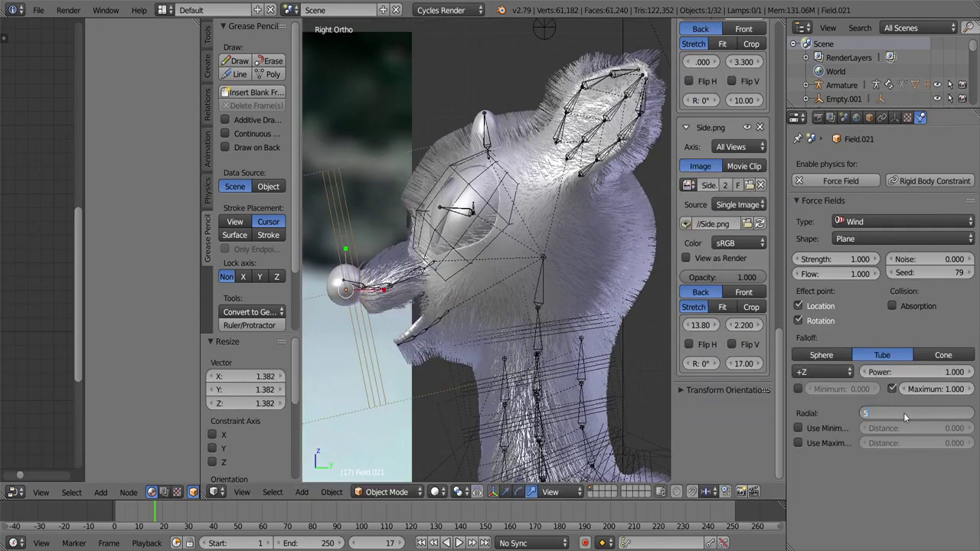
key("Return")
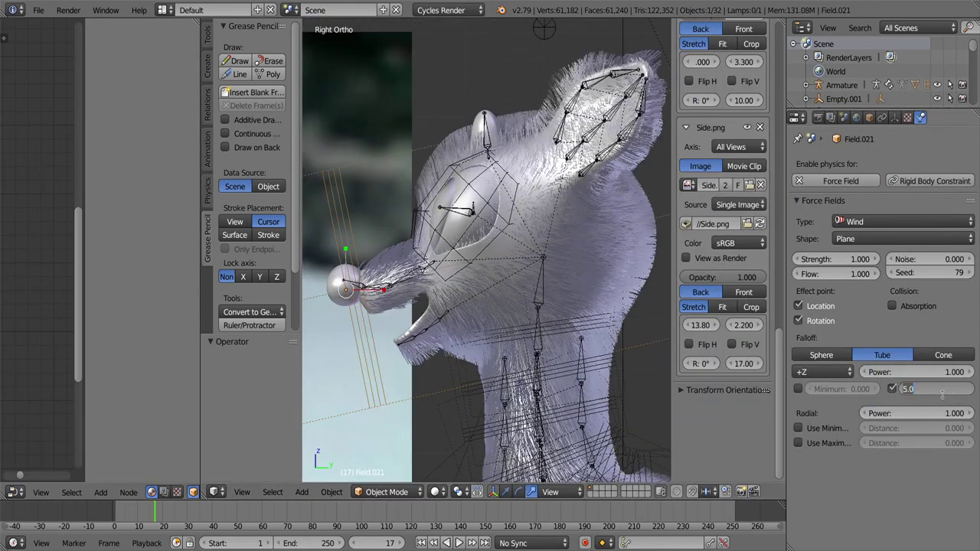
double_click(919, 413)
type("0.5")
key("Return")
- Toggle Rendered and Solid shading to check the nose field's effect on the fur
left_click(436, 492)
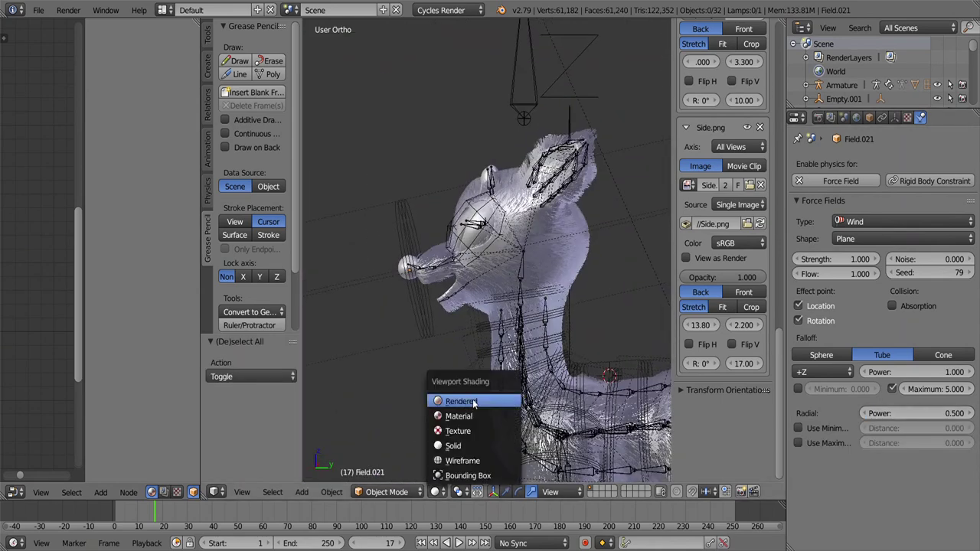
left_click(459, 400)
key("shift+z")
double_click(918, 371)
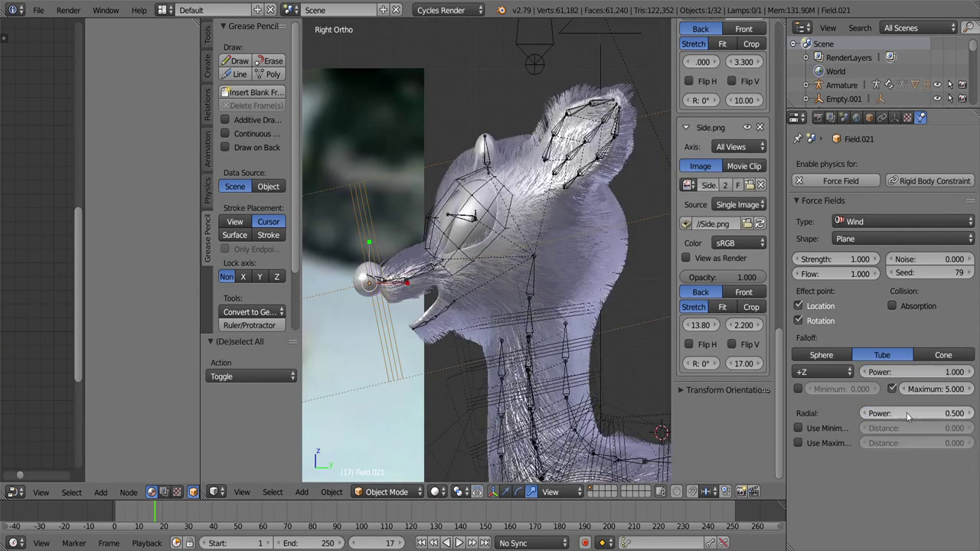
key("shift+z")
scroll(601, 372, "up", 3)
key("shift+z")
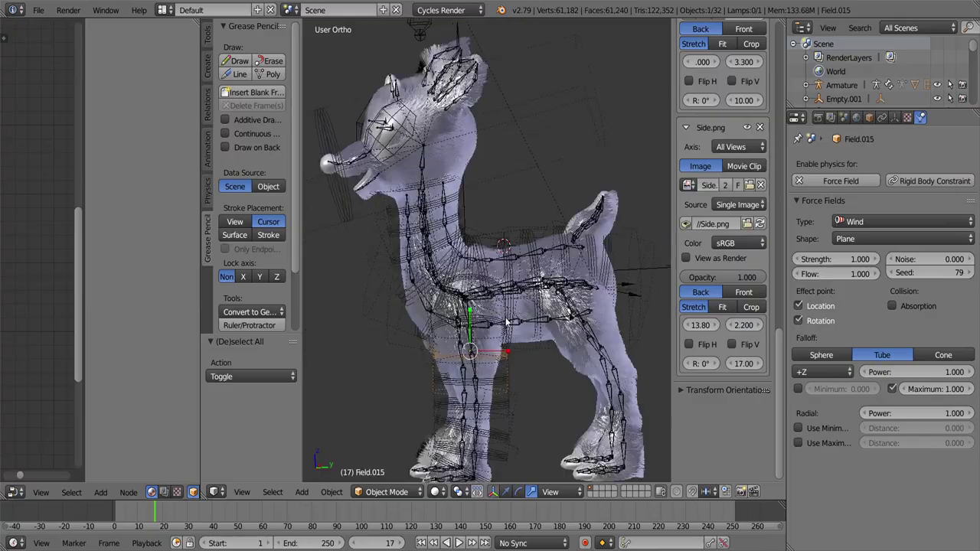
scroll(459, 321, "up", 3)
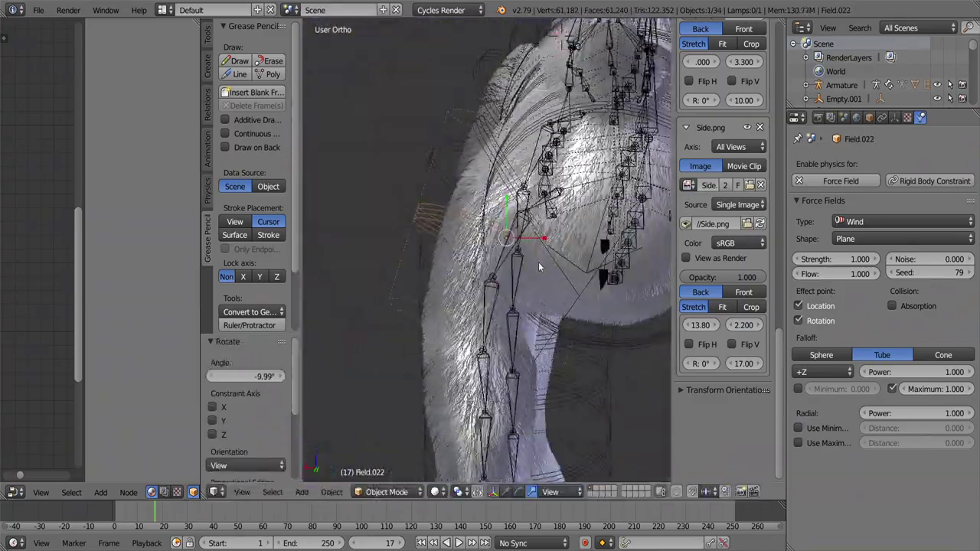
- Duplicate and rotate a wind field down the leg, then select the upper leg field
key("shift+d")
key("r")
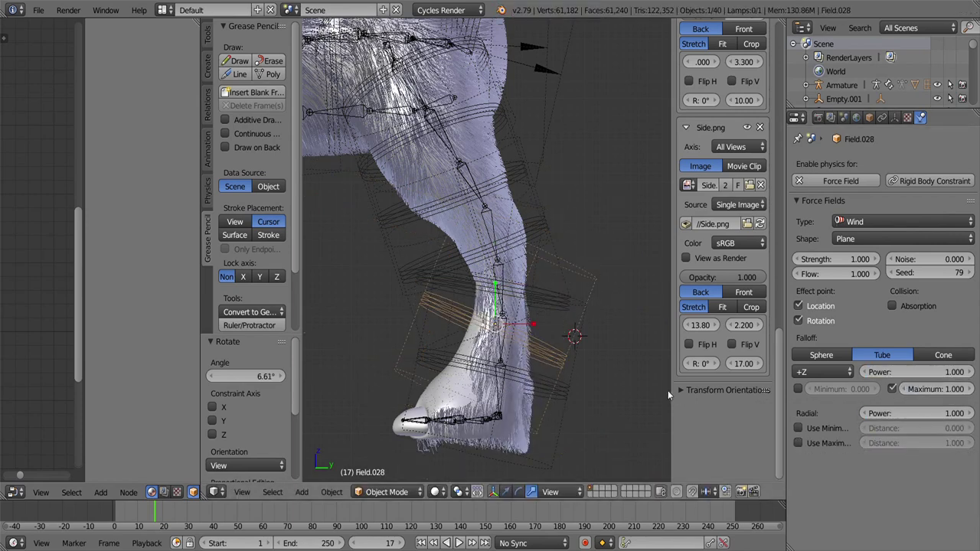
left_click(540, 227)
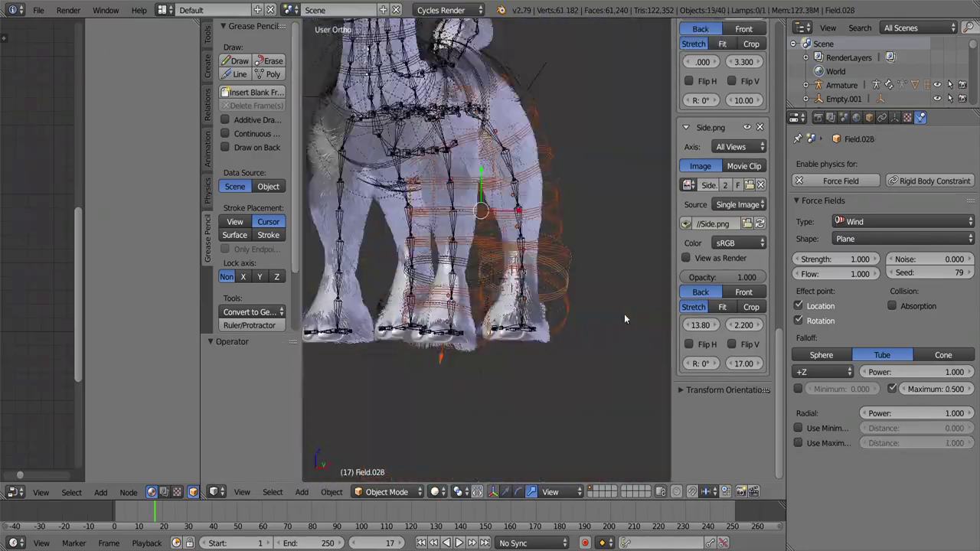
- Add the selected leg wind fields to the Leg Wind group, then deselect everything
left_click(320, 495)
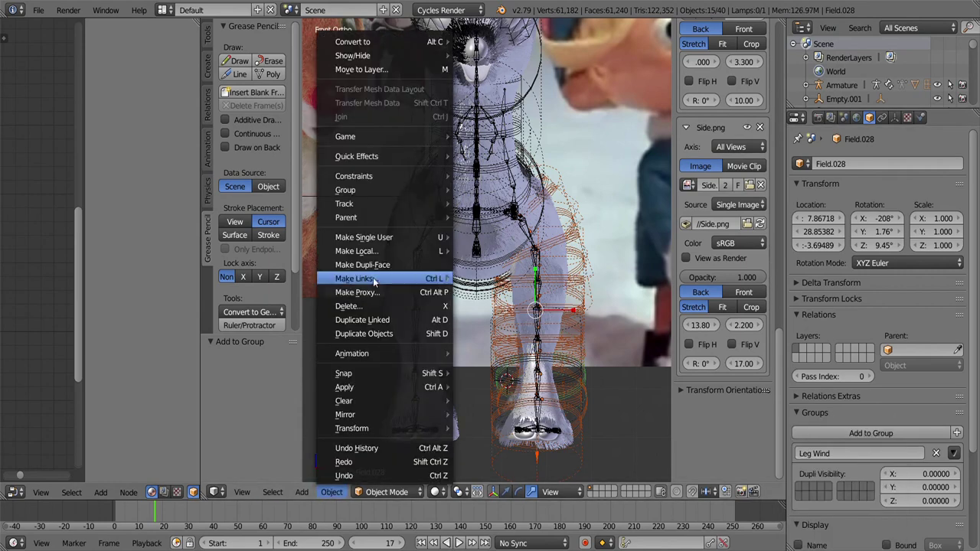
left_click(372, 278)
left_click(331, 496)
left_click(540, 237)
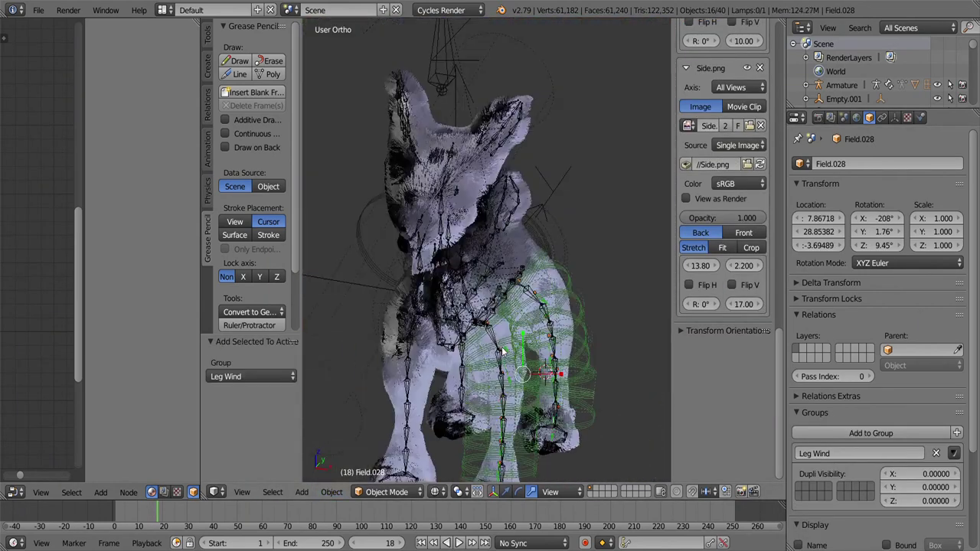
left_click(273, 492)
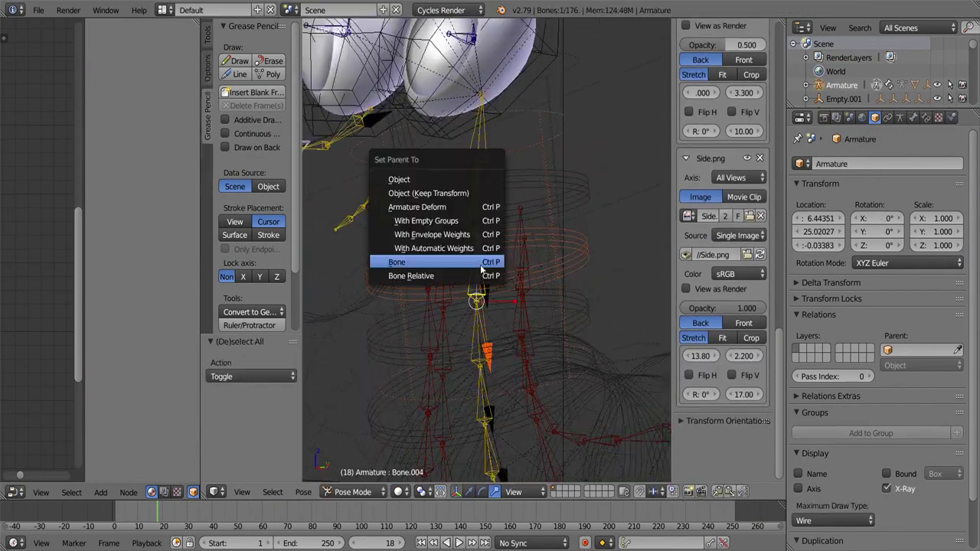
- Bone-parent the fields to the leg, reselect a lower leg bone, and preview it rendered
left_click(482, 263)
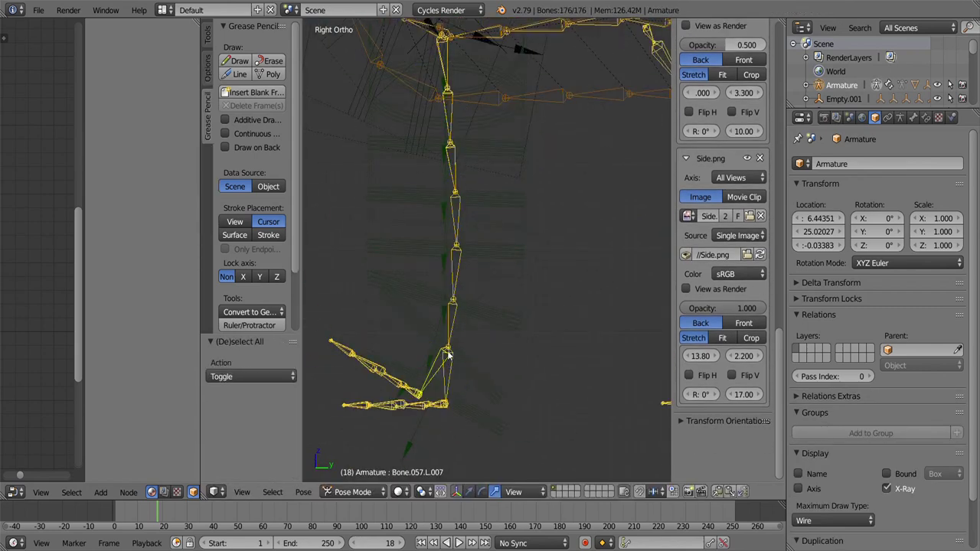
right_click(449, 327)
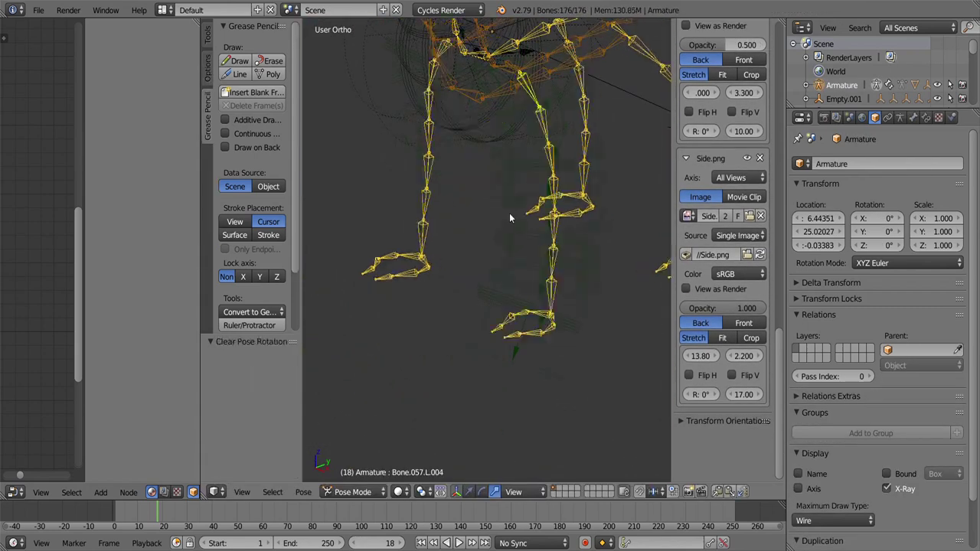
key("ctrl+alt+z")
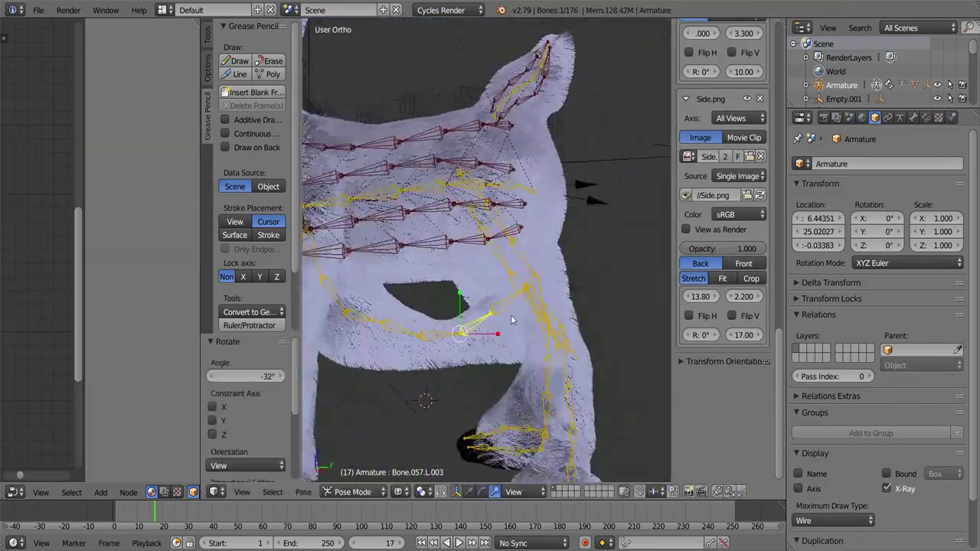
left_click(421, 491)
left_click(430, 400)
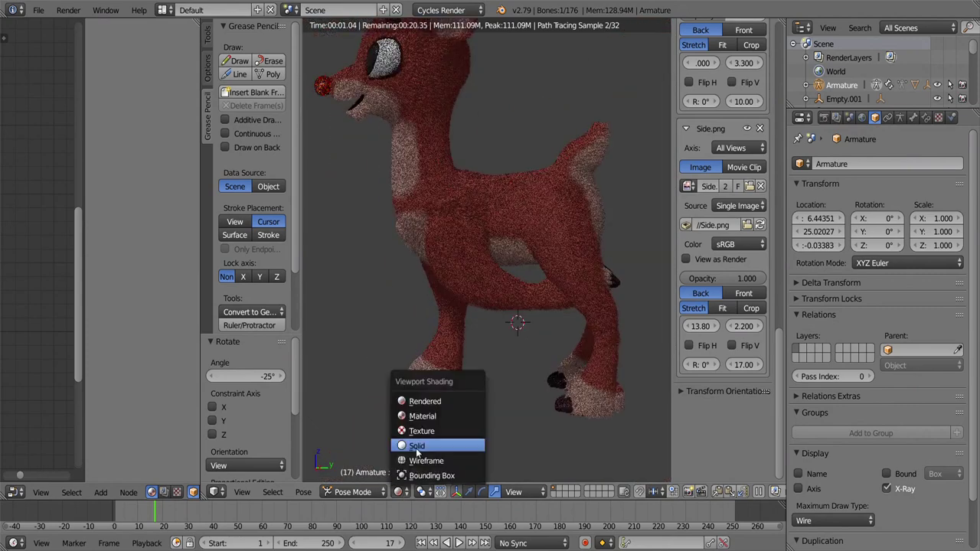
- Bend the leg to -16.6° in side view and check the fur in Rendered shading
left_click(416, 446)
key("ctrl+alt+z")
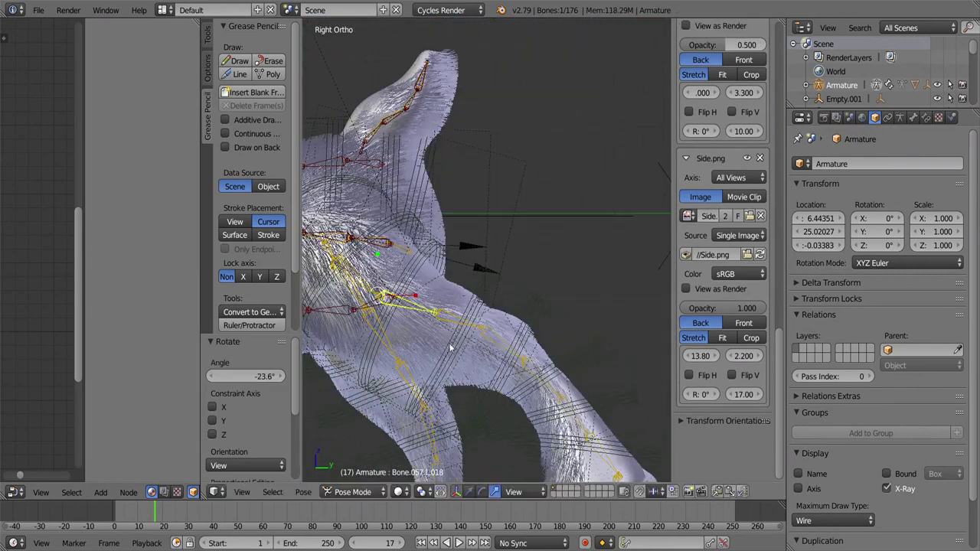
left_click(519, 175)
key("shift+z")
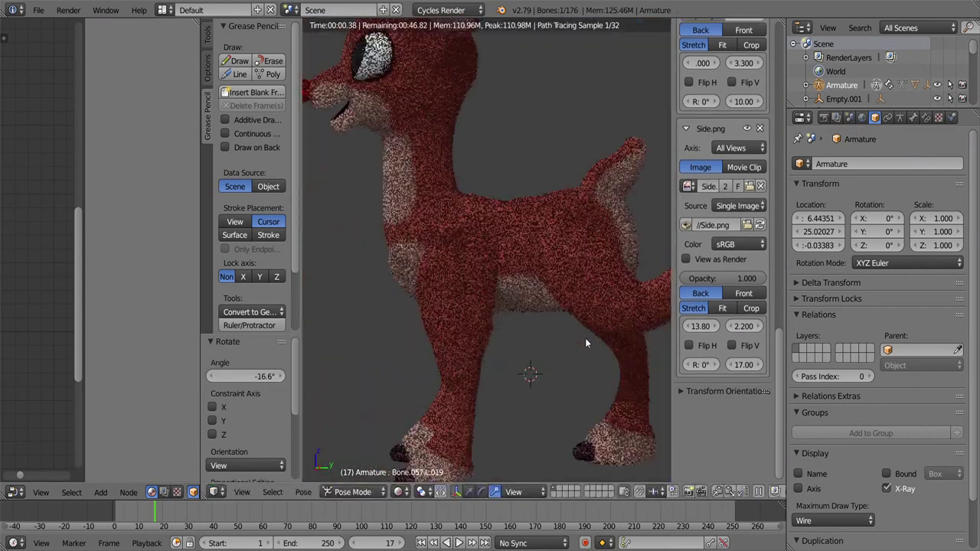
key("shift+z")
- Revert to the clear-pose-scale step in undo history and preview the furry reindeer rendered
key("ctrl+alt+z")
left_click(528, 466)
key("shift+z")
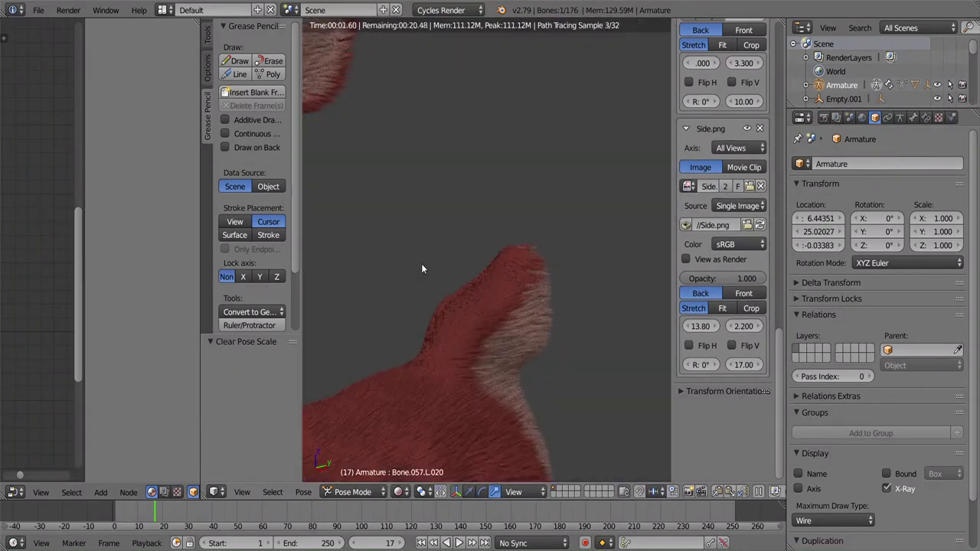
key("z")
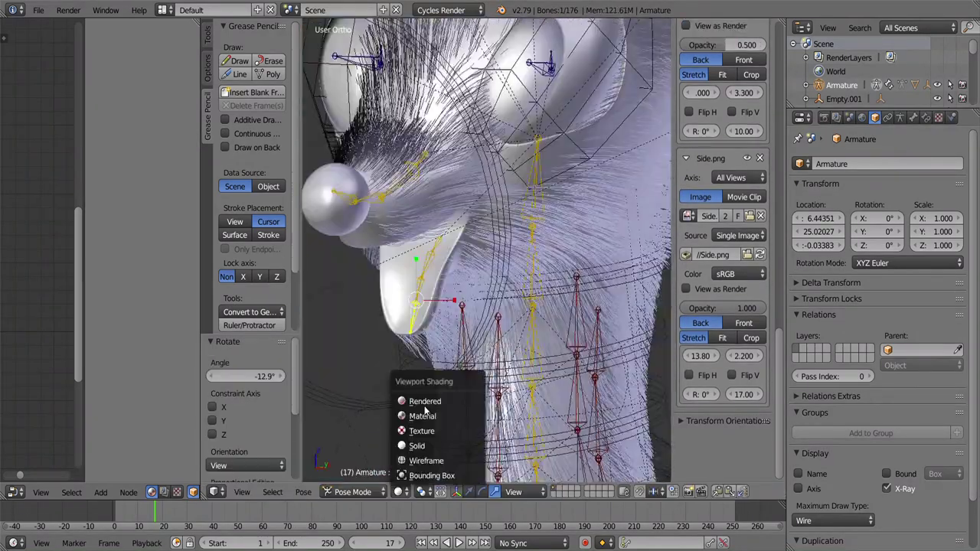
left_click(425, 403)
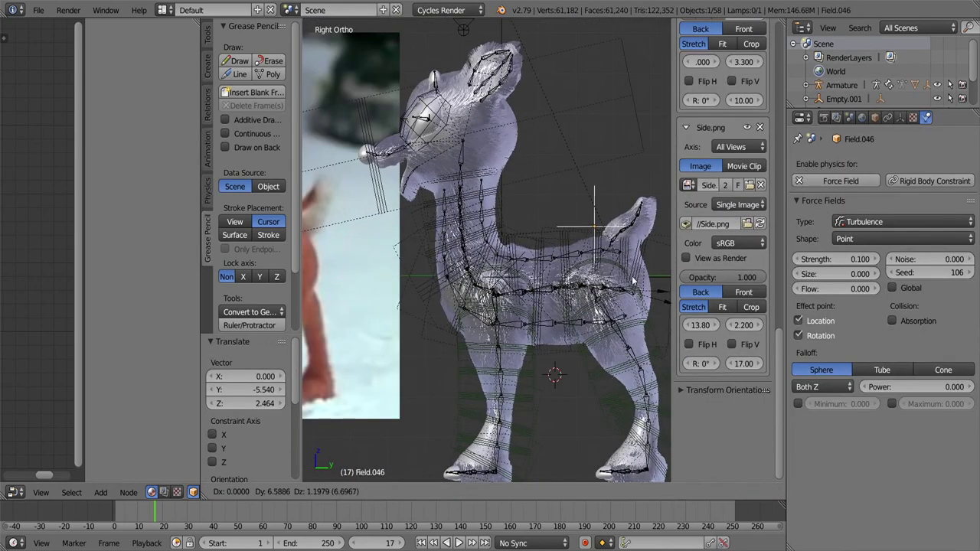
- Move the turbulence field up toward the reindeer's back
left_click_drag(632, 283, 440, 167)
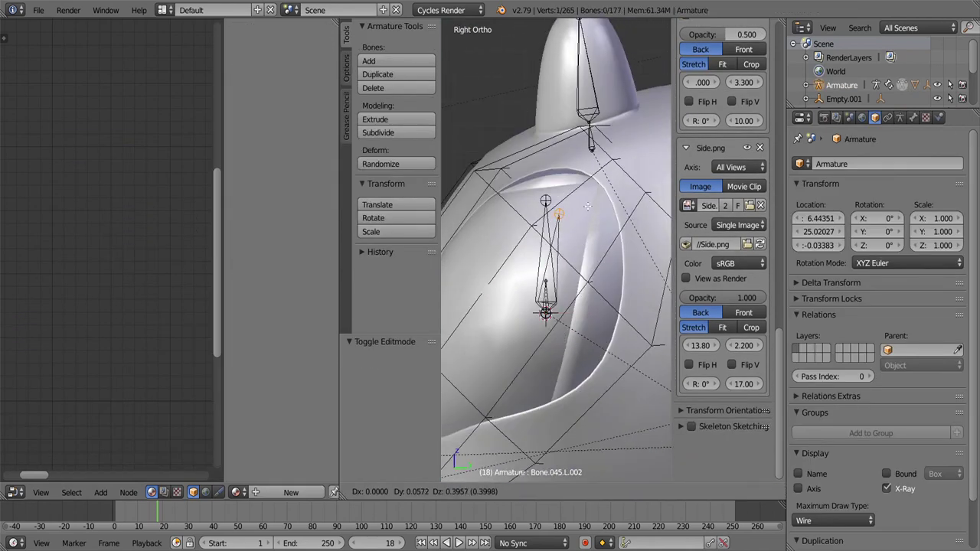
- Show the eye bone's settings, orbit close to it, and set transform orientation to Normal
left_click(912, 118)
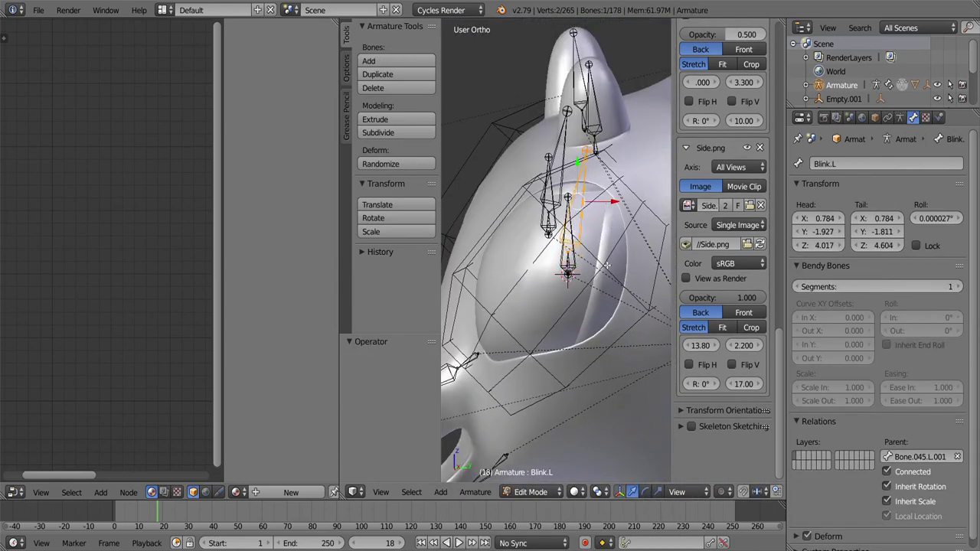
middle_click_drag(606, 264, 575, 327)
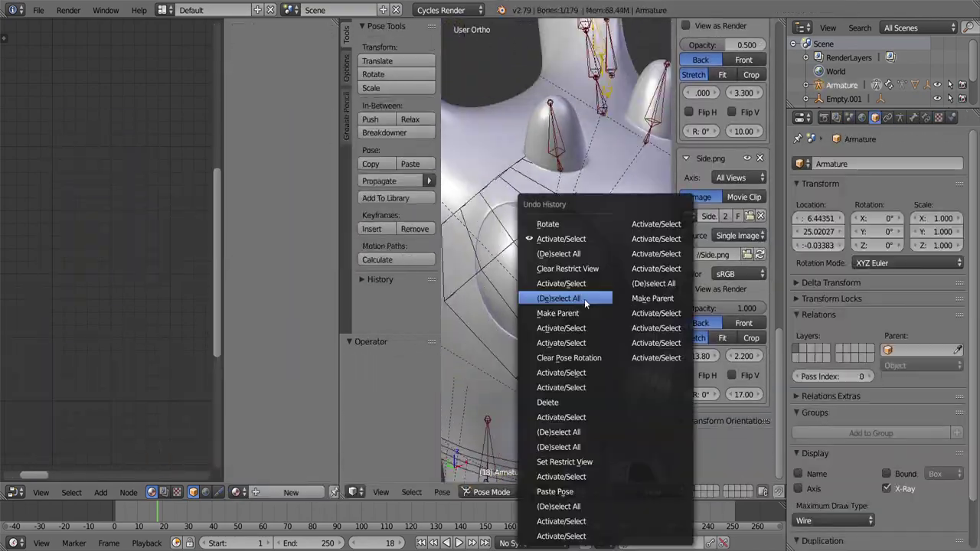
left_click(585, 299)
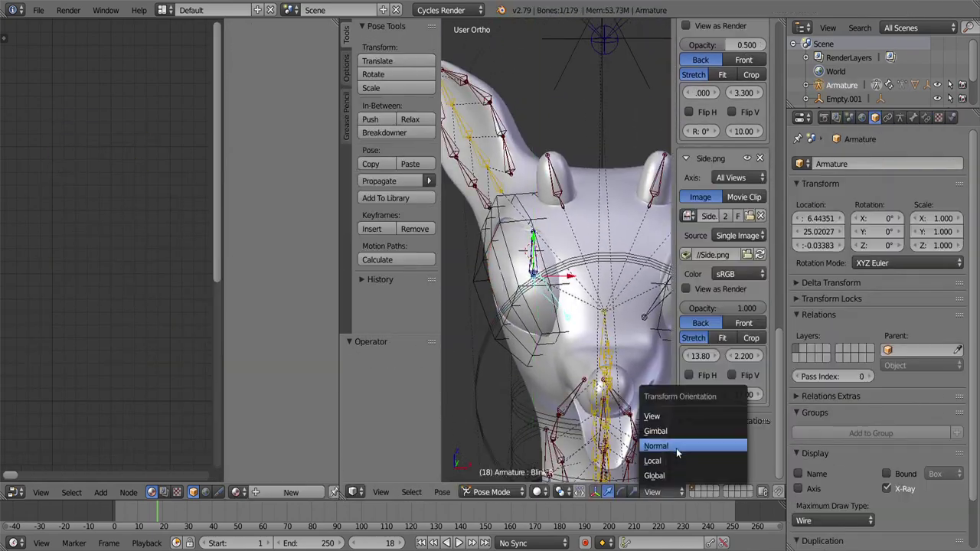
left_click(676, 448)
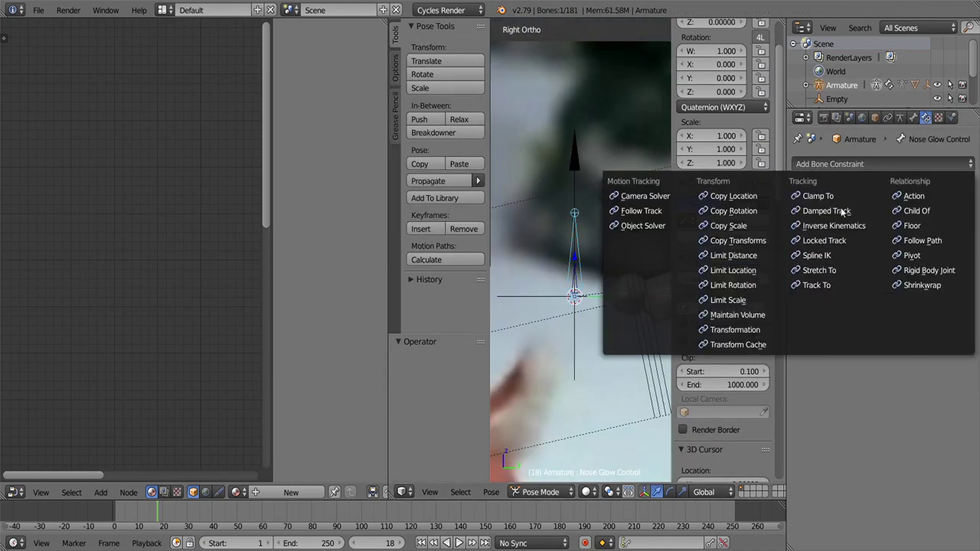
- Add a Limit Location constraint to the Nose Glow Control bone
left_click(733, 270)
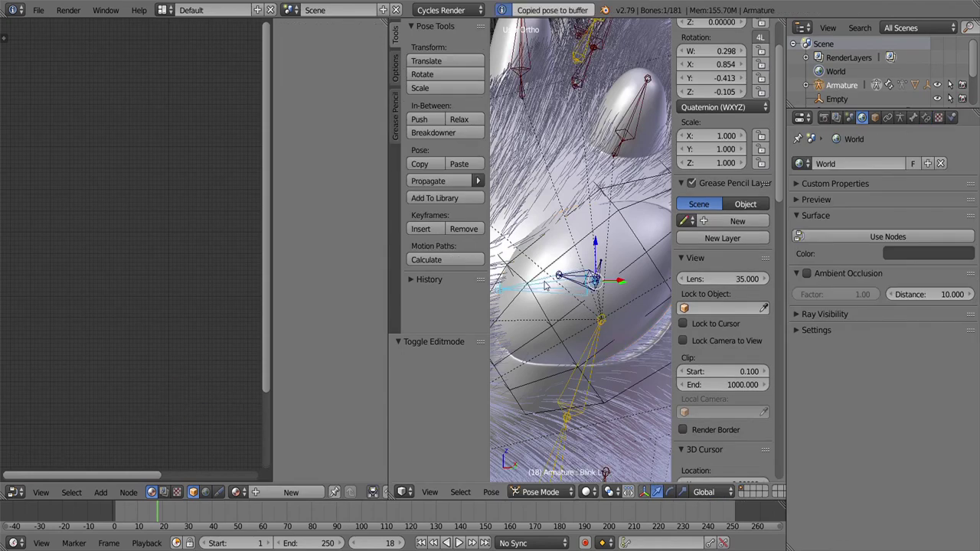
- Undo the mirrored pose paste by restoring the earlier pose from Undo History
key("ctrl+shift+v")
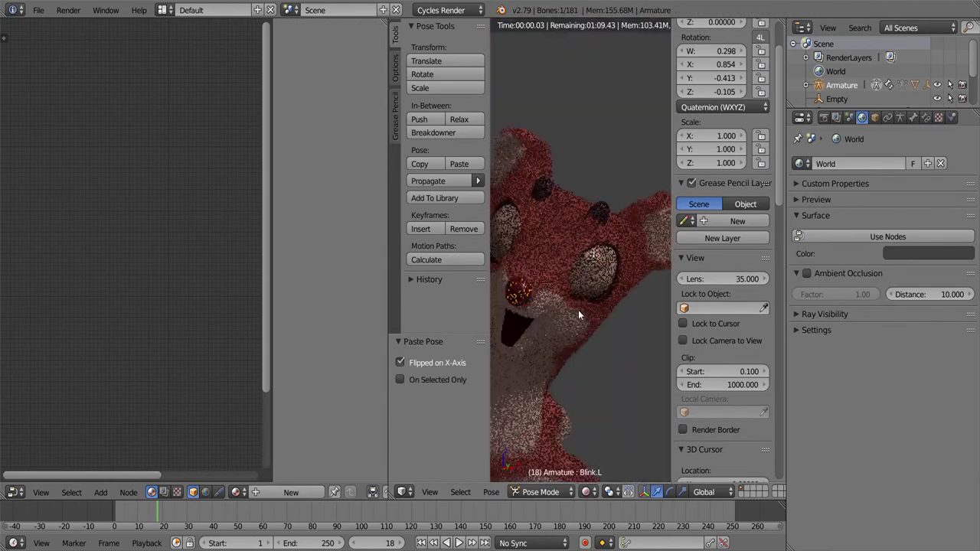
left_click(547, 321)
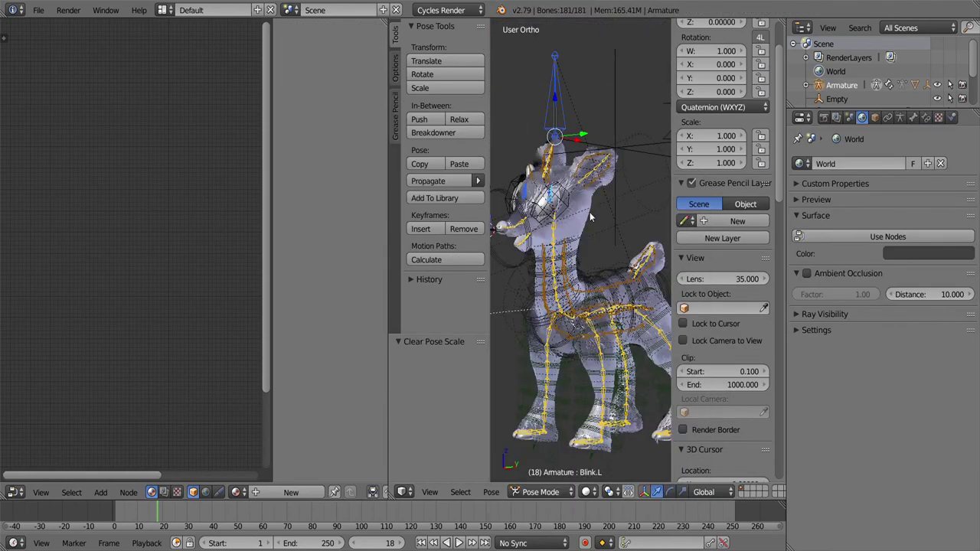
key("ctrl+alt+z")
left_click(589, 212)
- Clear all bone rotations back to rest pose and save the file as rudolph.blend
key("alt+r")
key("shift+z")
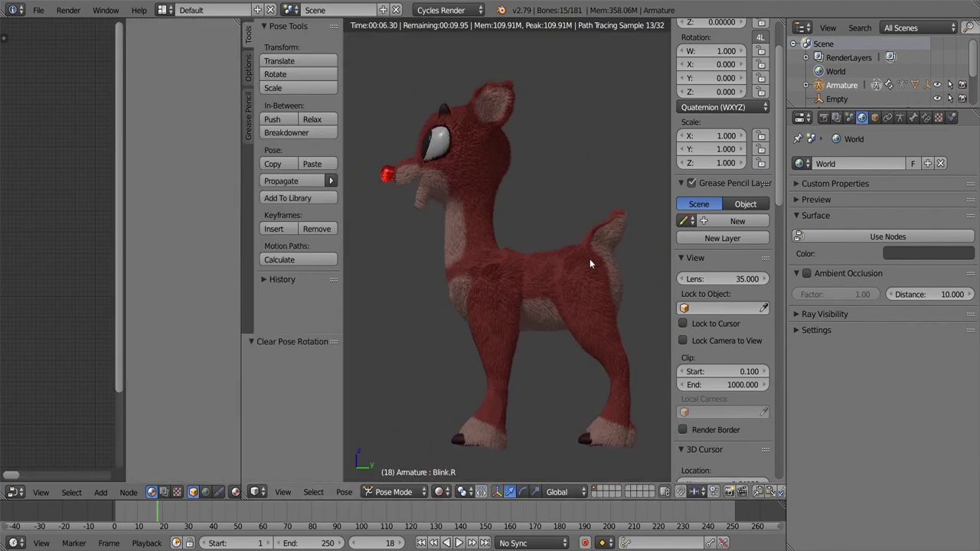
key("ctrl+shift+s")
key("Return")
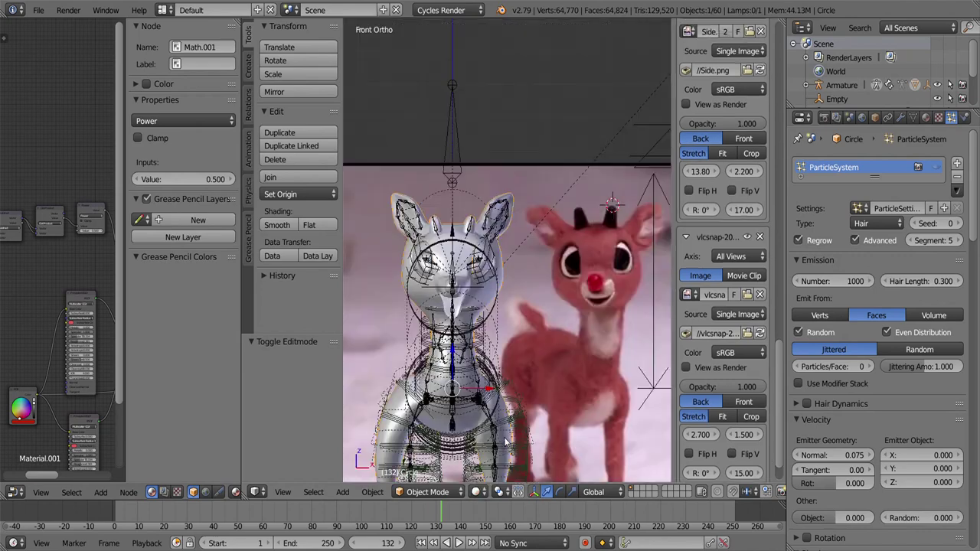
- Set the fur to hair length 0.200 and normal 0.050, and preview the deer in rendered shading
left_click(441, 429)
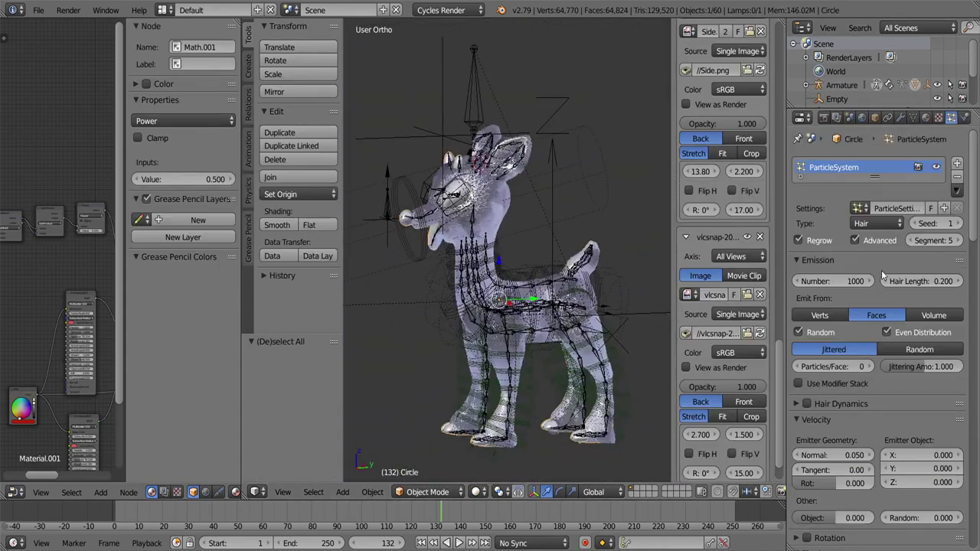
key("shift+z")
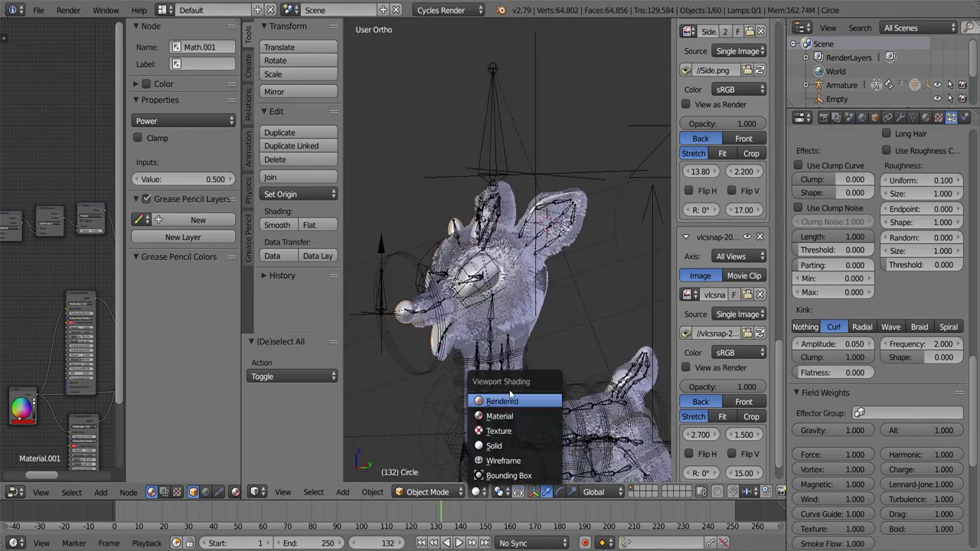
- Switch the viewport to rendered shading to check the reddish fur ColorRamps
left_click(511, 399)
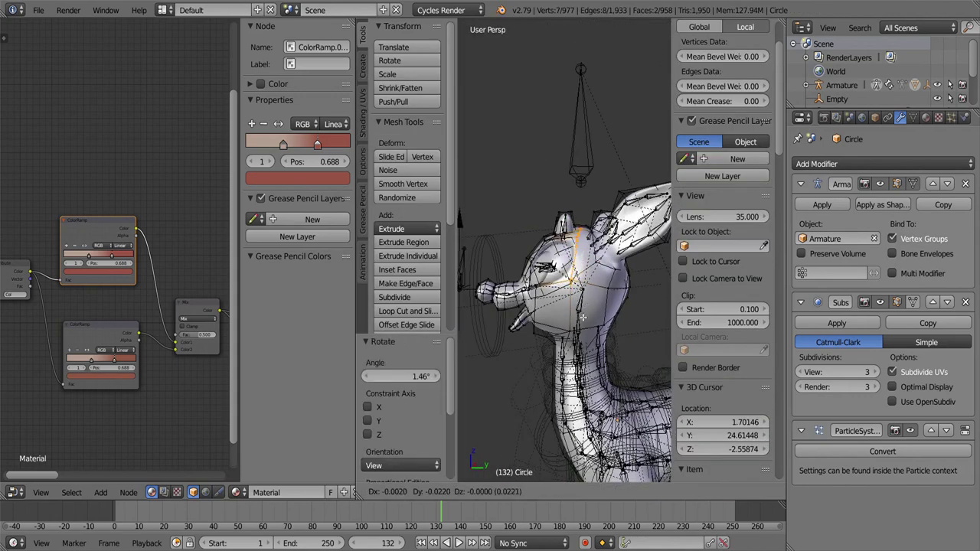
- Raise the selected muzzle vertices slightly, checking the result in Object Mode
middle_click_drag(604, 350, 556, 366)
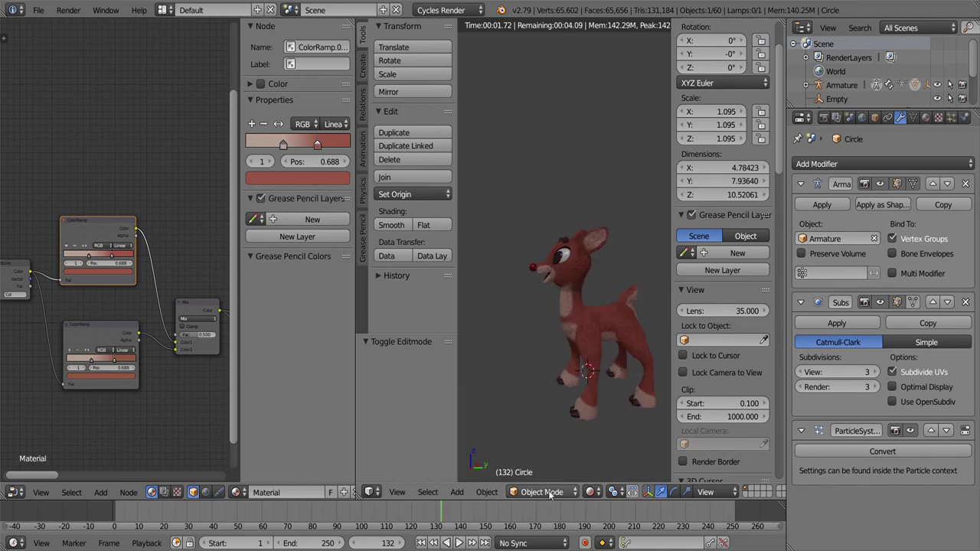
key("Tab")
key("a")
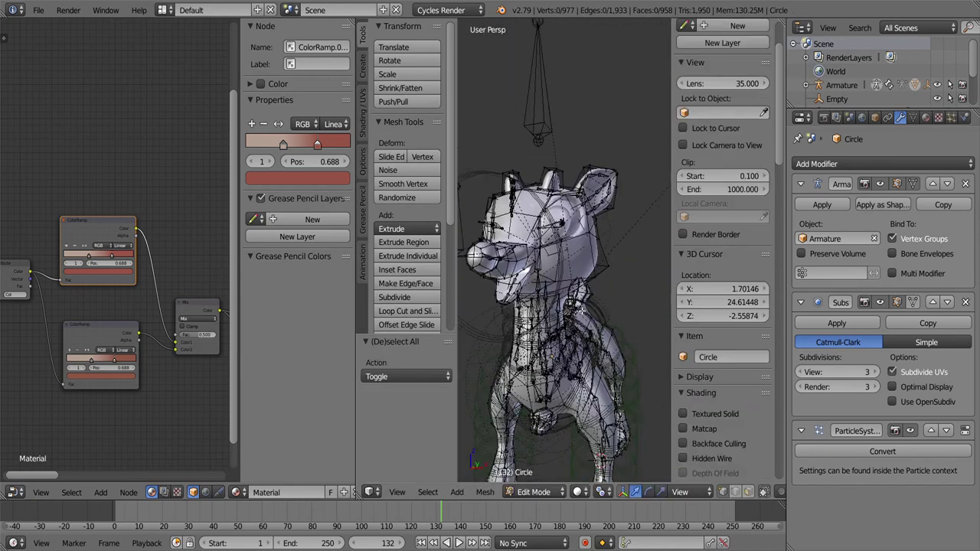
key("Tab")
middle_click_drag(609, 353, 589, 326)
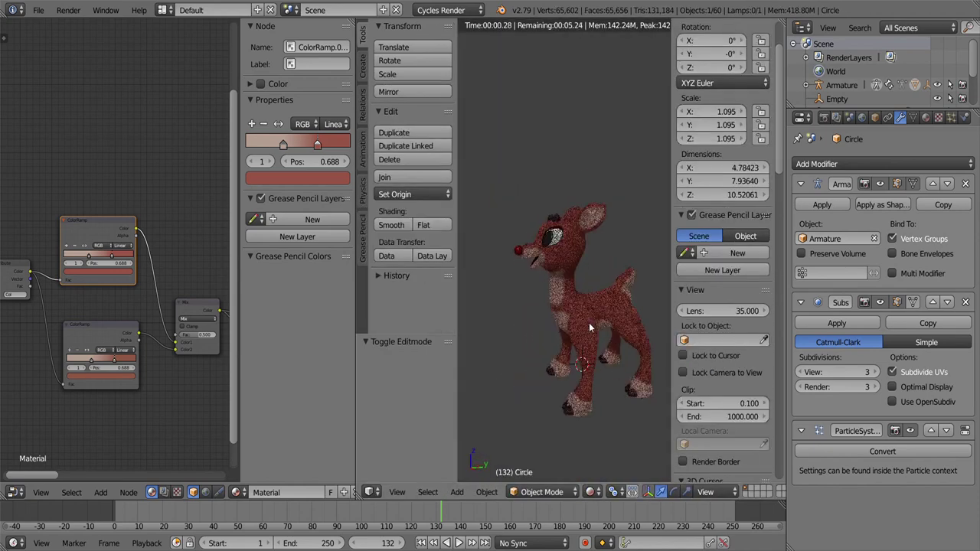
key("Tab")
key("KP_3")
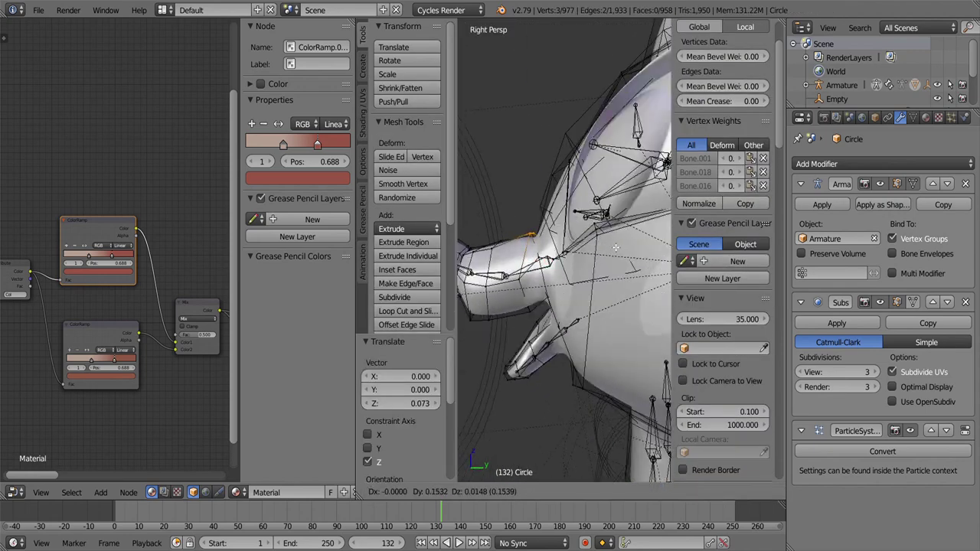
key("Tab")
key("z")
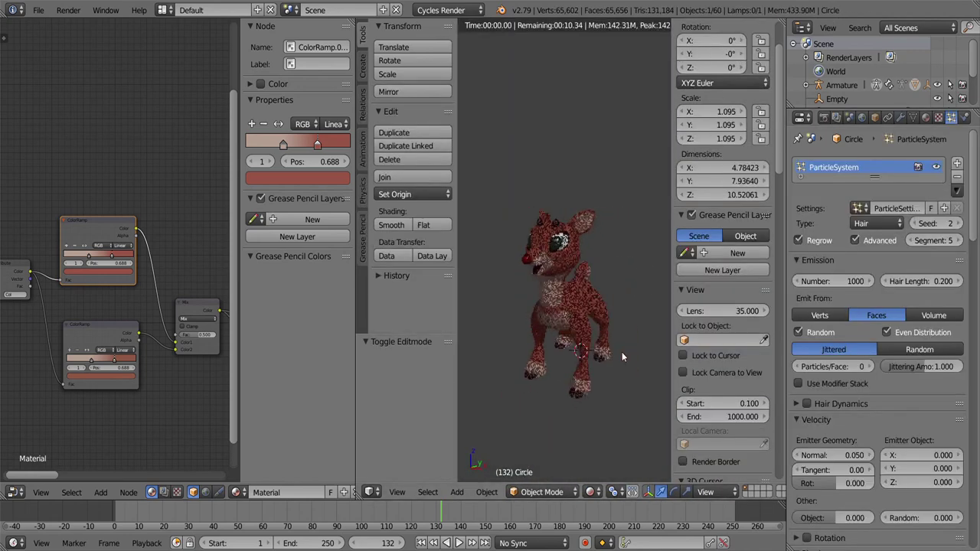
- Lift the muzzle vertices further along Z and check the front of the deer in rendered shading
key("Tab")
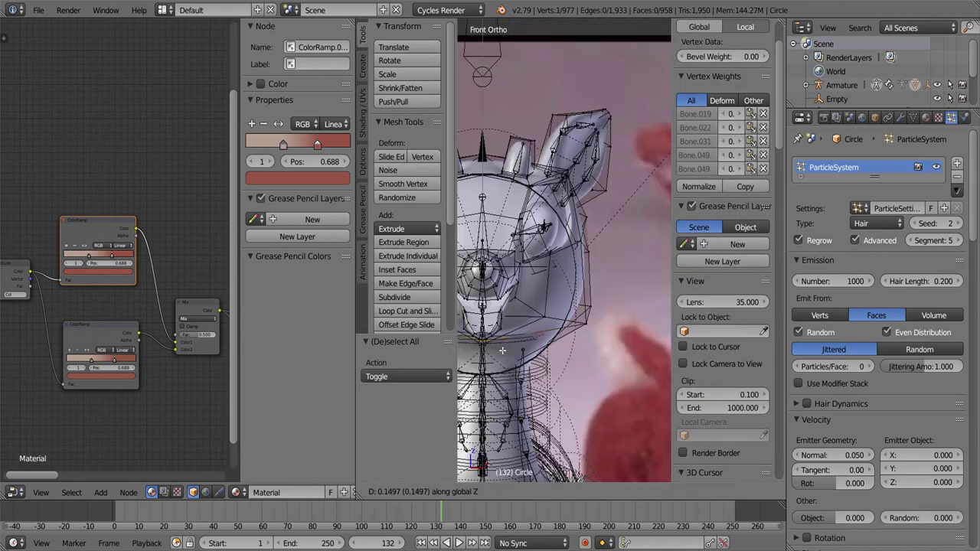
key("w")
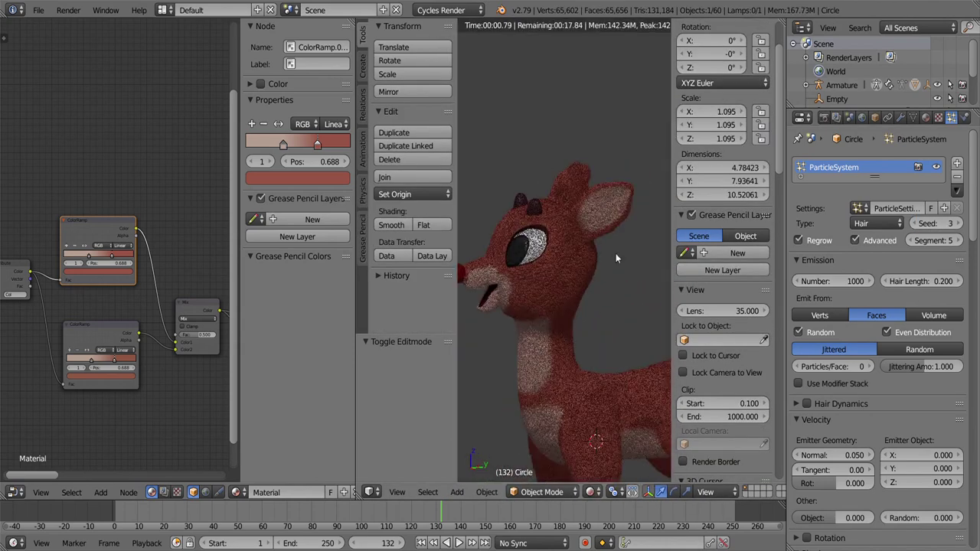
scroll(654, 292, "down", 3)
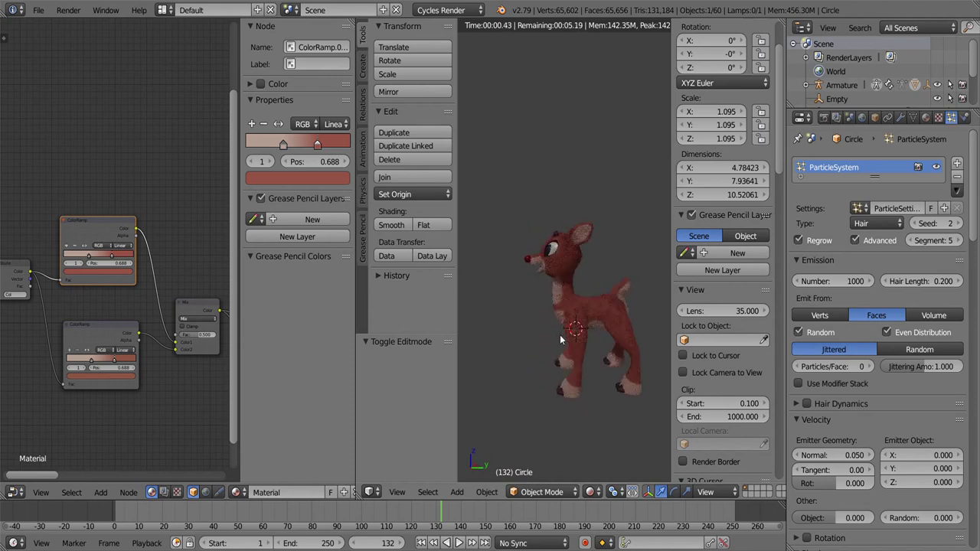
key("shift+z")
key("Tab")
key("g")
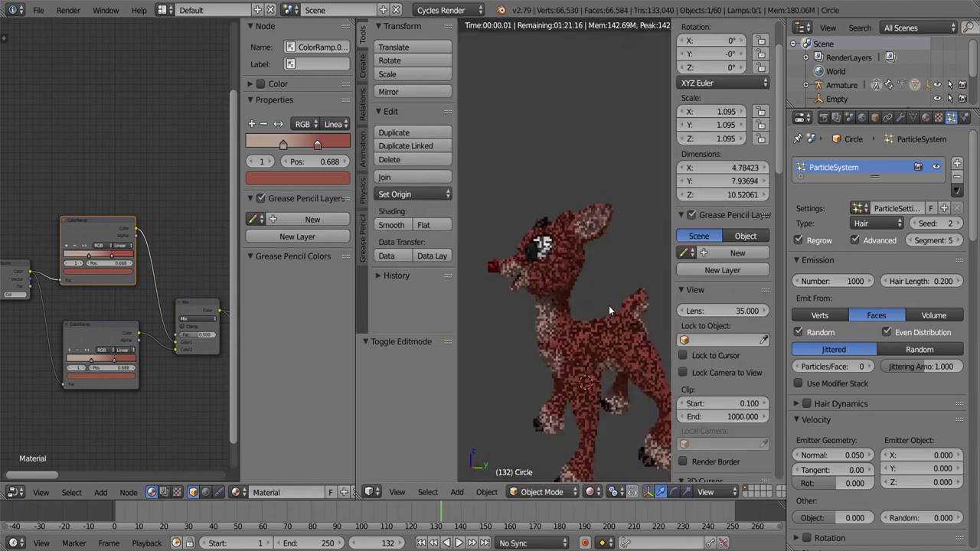
left_click(604, 447)
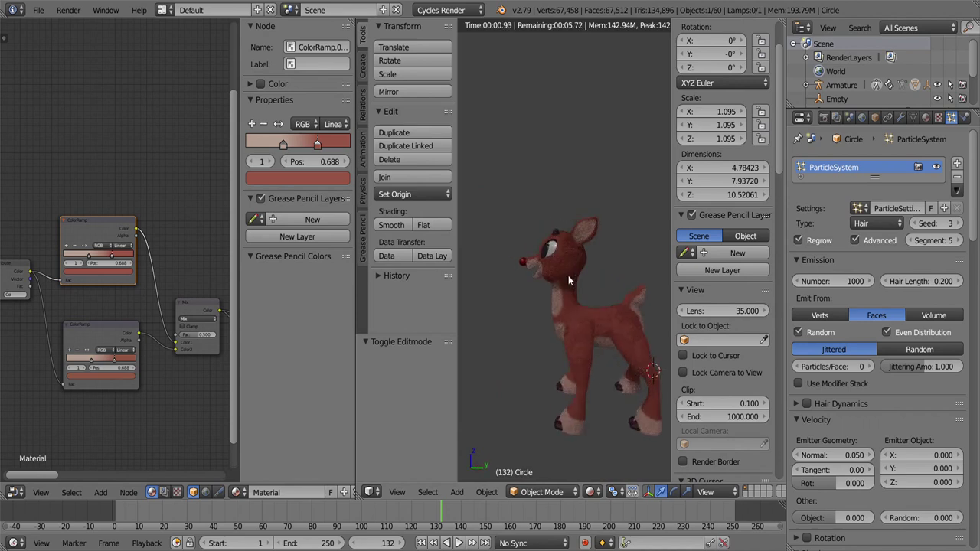
mouse_move(568, 275)
middle_mouse_down()
mouse_move(607, 349)
mouse_move(617, 299)
mouse_move(570, 317)
middle_mouse_up()
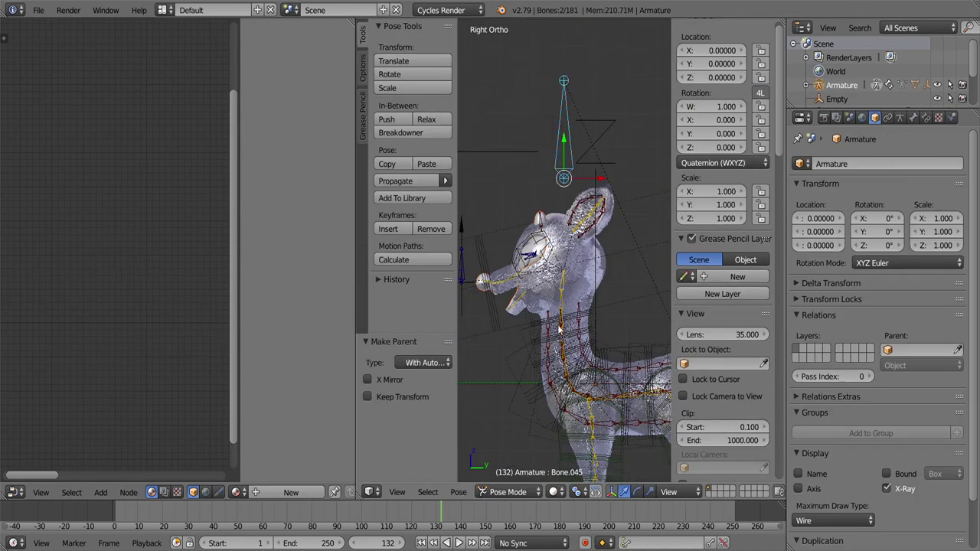
- Rotate the front leg bone to lift the leg, preview it rendered, then clear the rotation
key("r")
left_click(527, 344)
key("shift+z")
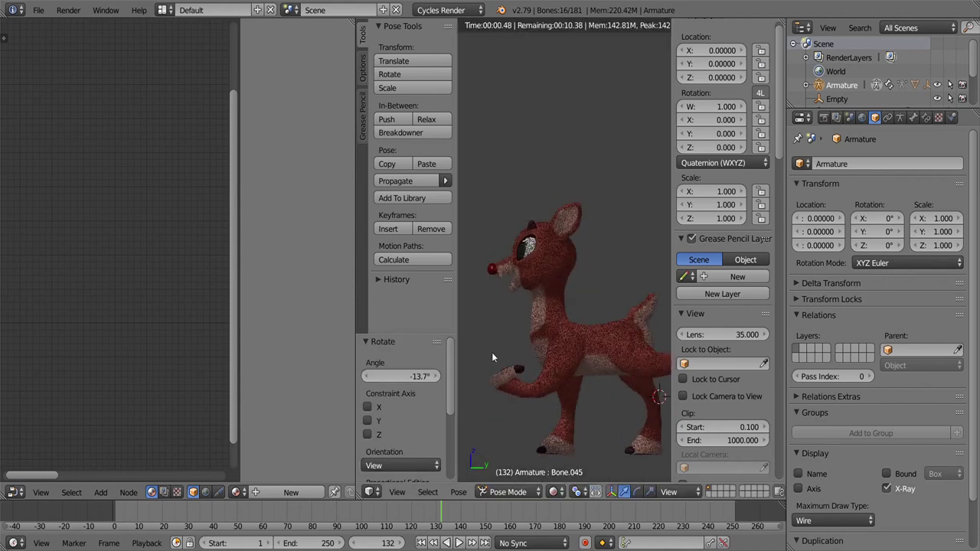
middle_click_drag(614, 323, 584, 369)
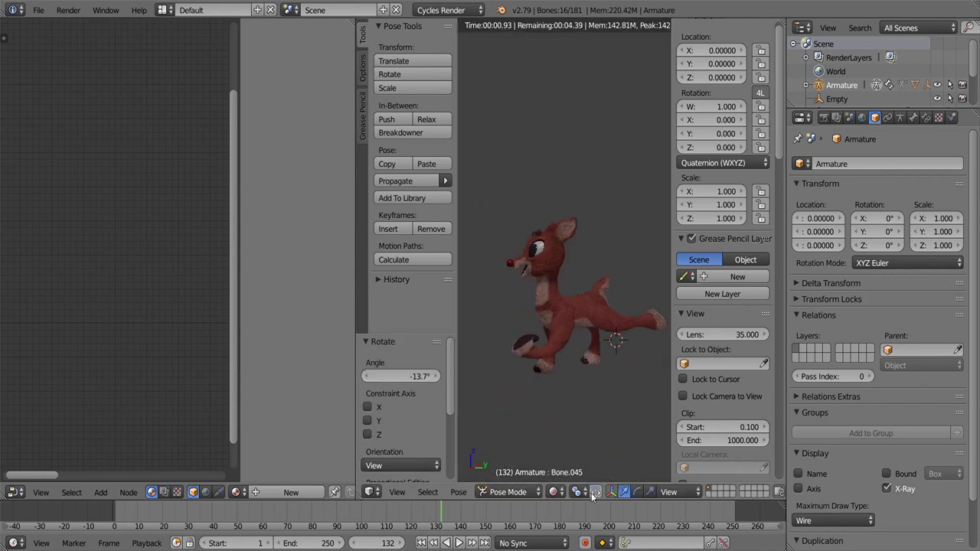
key("shift+z")
key("alt+r")
scroll(566, 372, "up", 5)
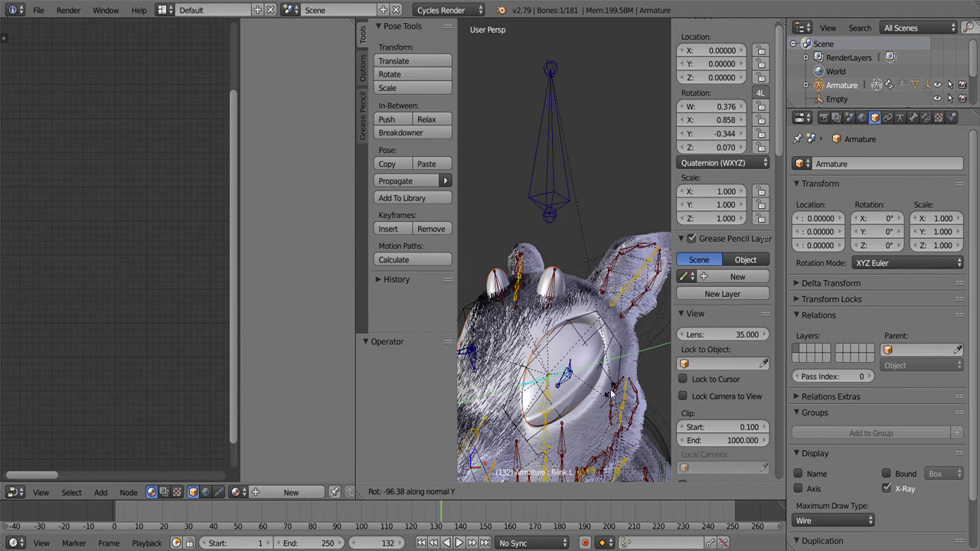
- Pose the eyelid bone, then copy the pose and paste it mirrored across X
left_click(578, 365)
key("shift+z")
scroll(578, 365, "down", 5)
key("shift+z")
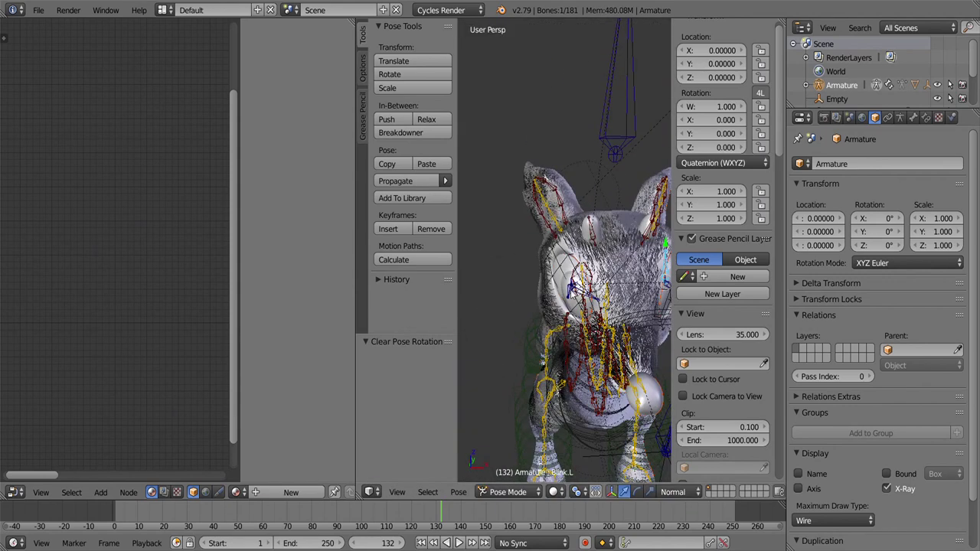
key("ctrl+c")
key("ctrl+shift+v")
left_click(567, 313)
- Reset Bone.005's Y and Z scale to 1, then return to solid shading and object editing
right_click(597, 230)
key("shift+z")
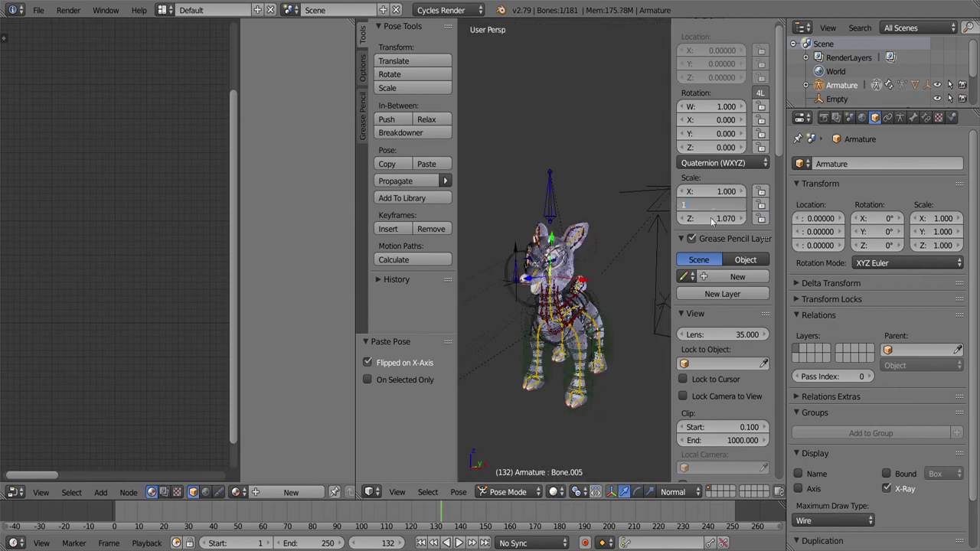
key("Return")
key("shift+z")
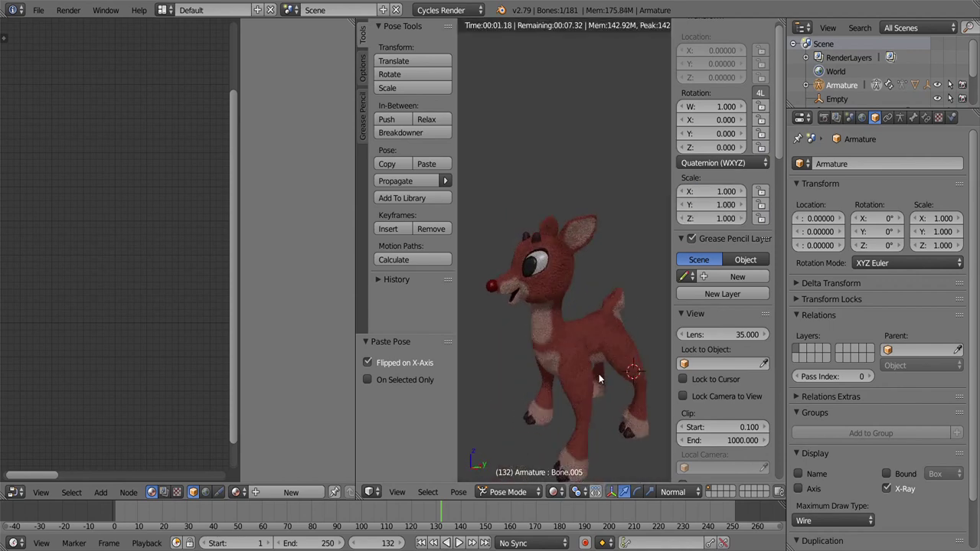
key("shift+z")
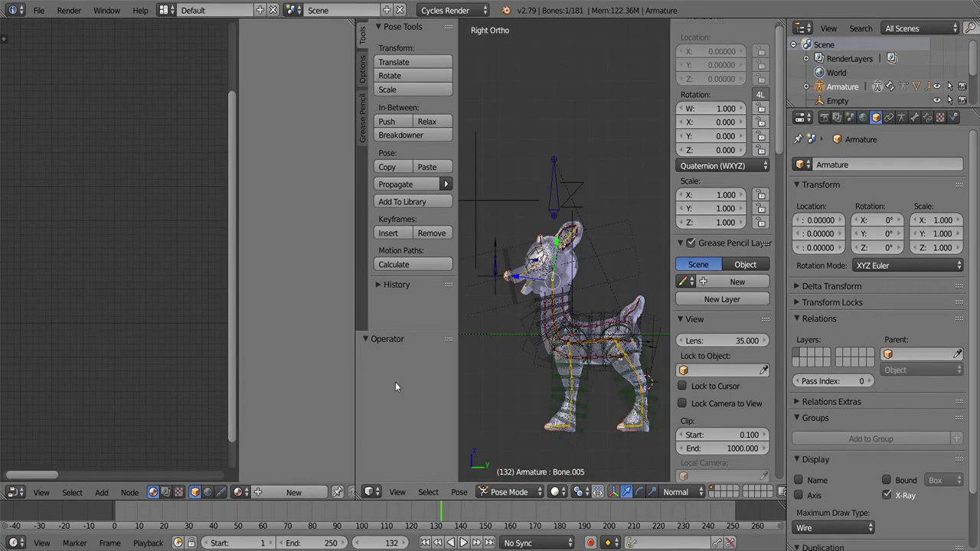
scroll(613, 173, "down", 3)
key("ctrl+Tab")
- On the noise-textured plane, add a ColorRamp into the emission colour and confirm bump strength 1.000
right_click(595, 299)
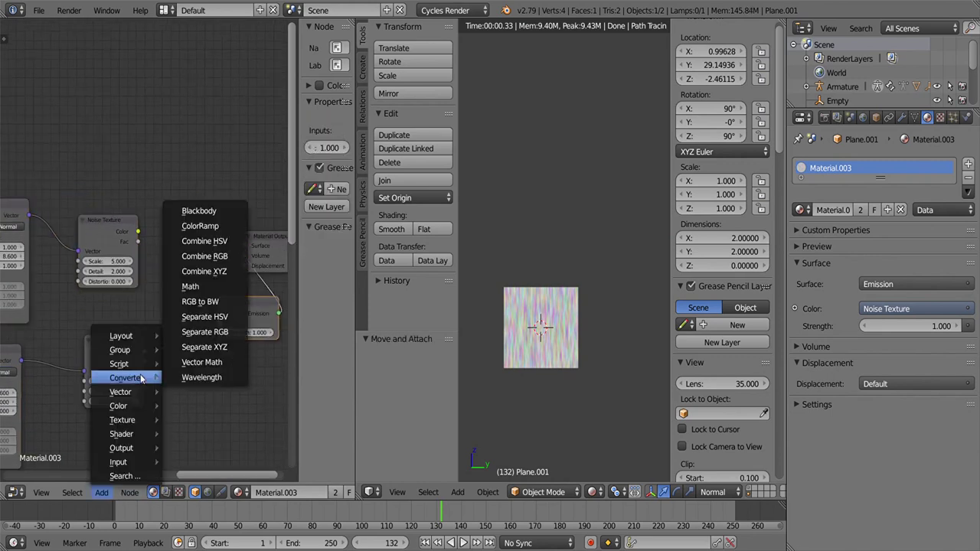
left_click(200, 225)
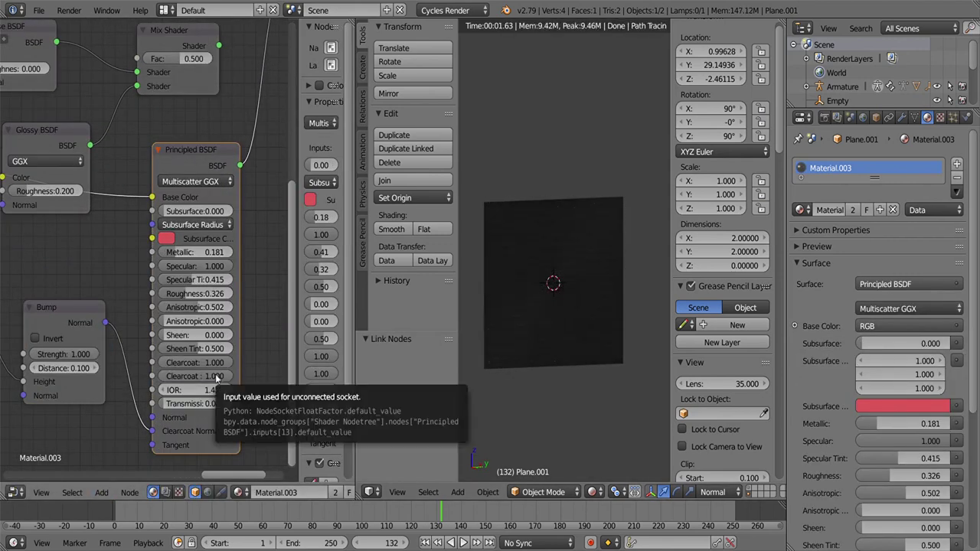
left_click(69, 353)
key("Return")
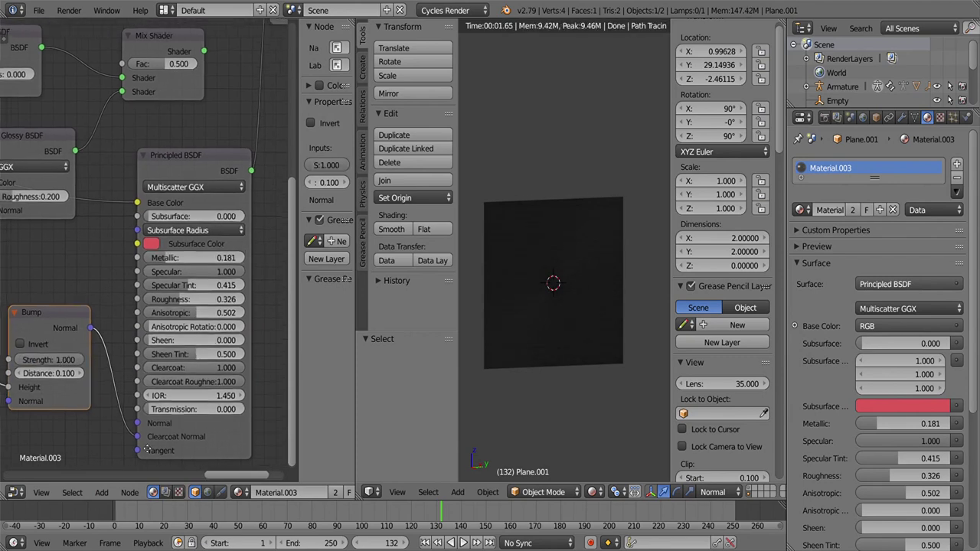
- Add a Mix Shader node, set the Bump strength to 0.25, and add a reroute to tidy links
left_click(101, 492)
mouse_move(121, 434)
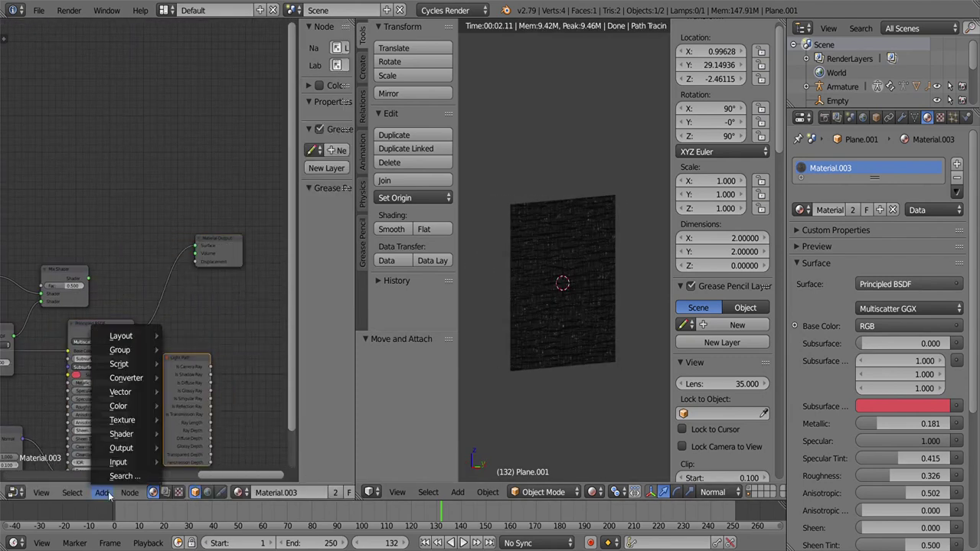
left_click(207, 304)
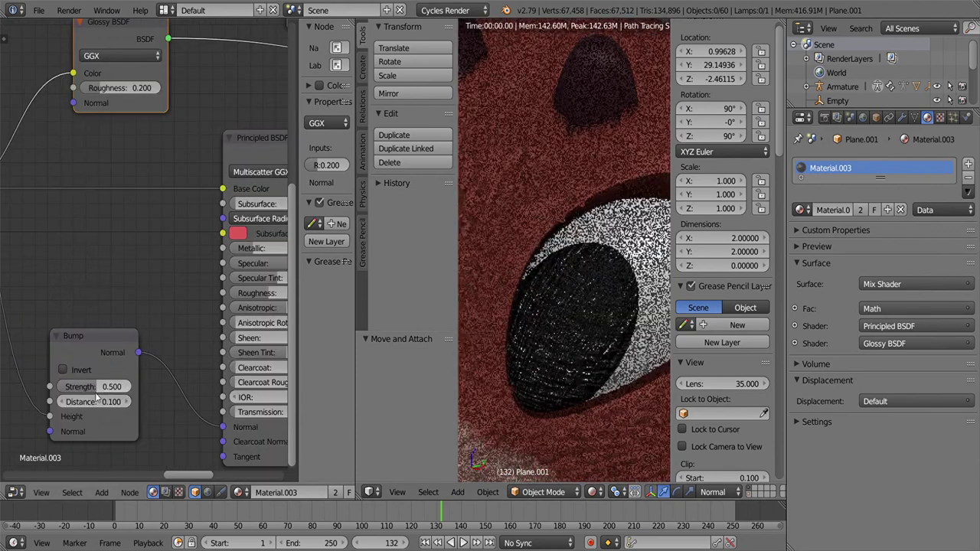
double_click(97, 386)
type("0.25")
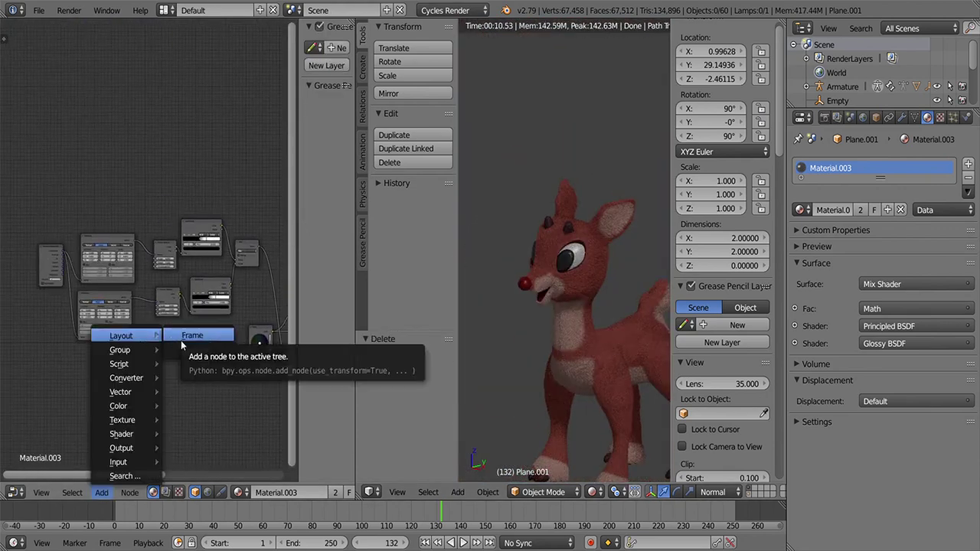
left_click(101, 493)
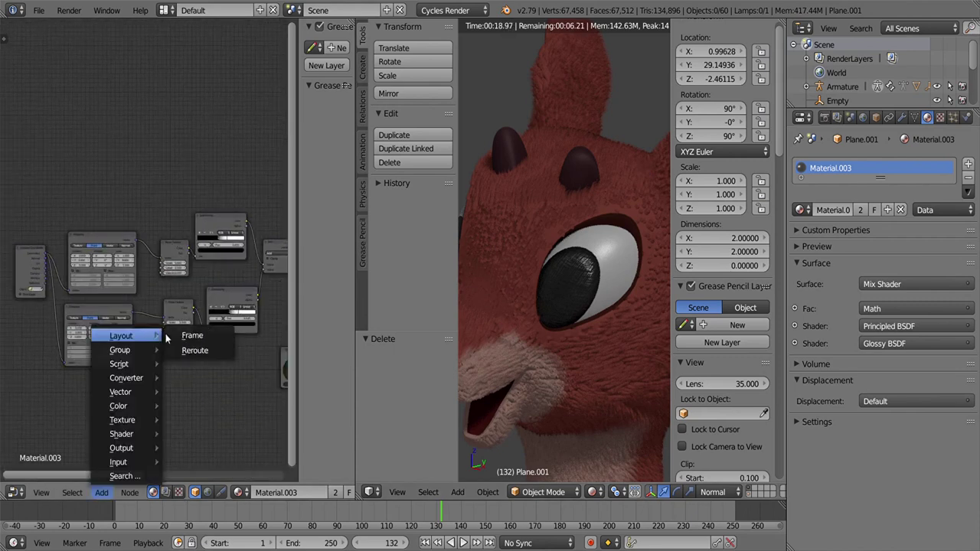
left_click(186, 332)
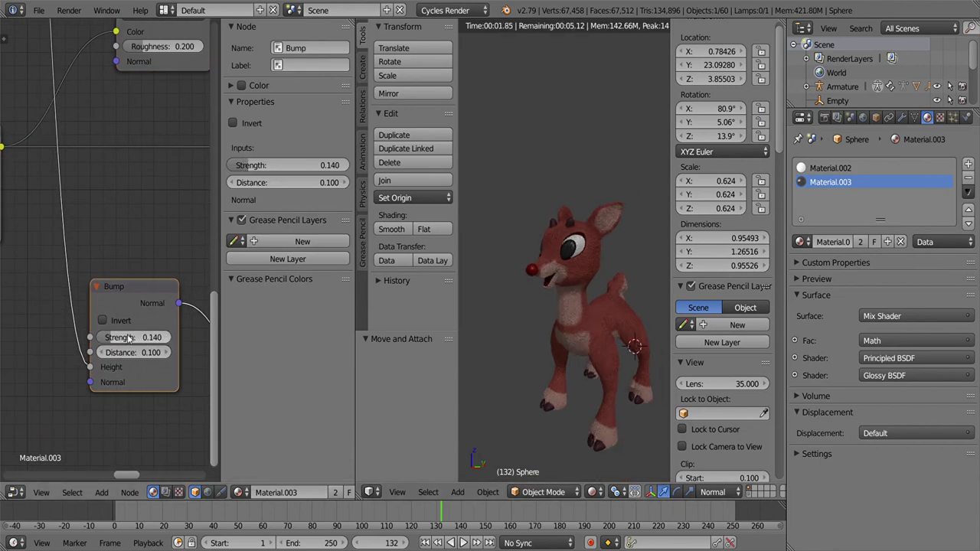
- In solid shading, move the Material Output node aside and route the Math result directly to emission
scroll(133, 343, "down", 8)
left_click(610, 445)
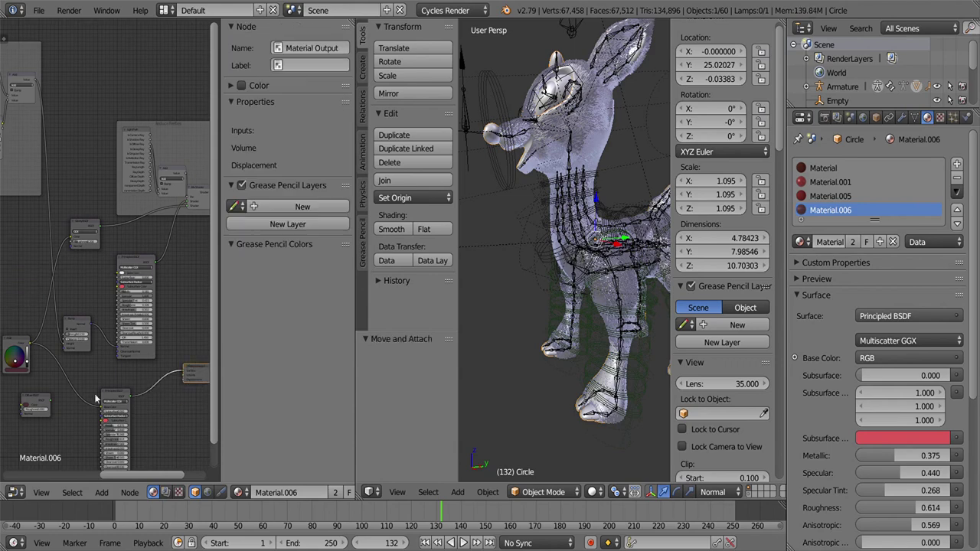
left_click_drag(89, 264, 106, 308)
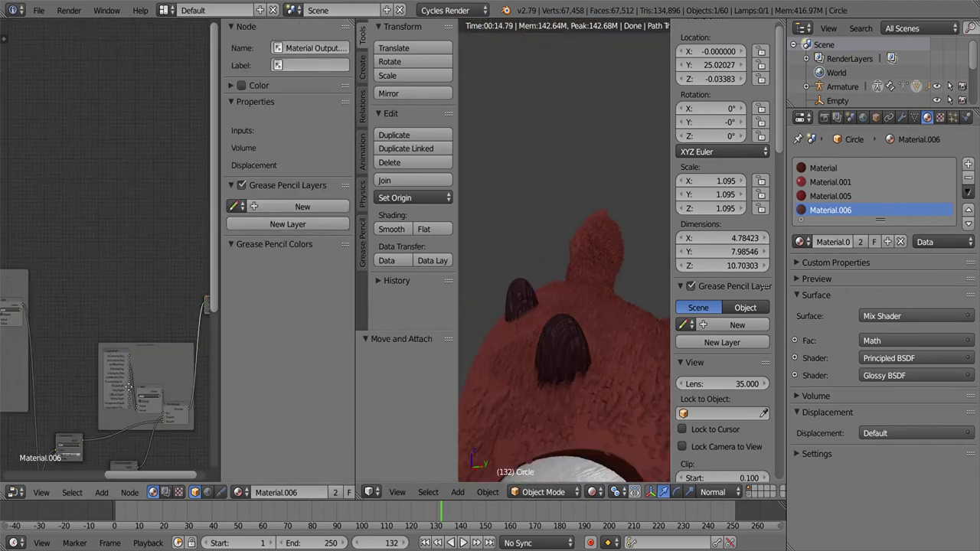
left_click(102, 291, "ctrl+shift")
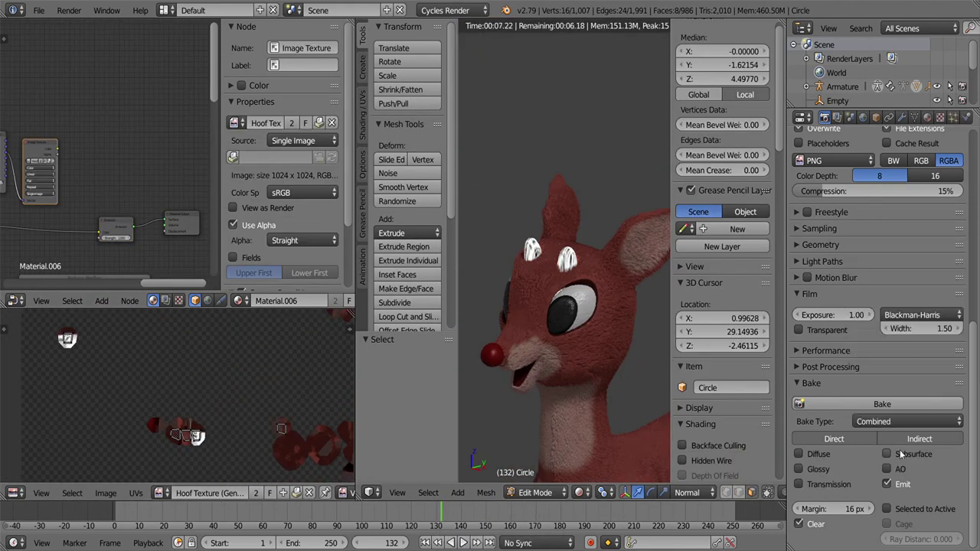
- Bake the emission output into the Hoof Texture image using Bake Type Emit
left_click(907, 421)
left_click(907, 336)
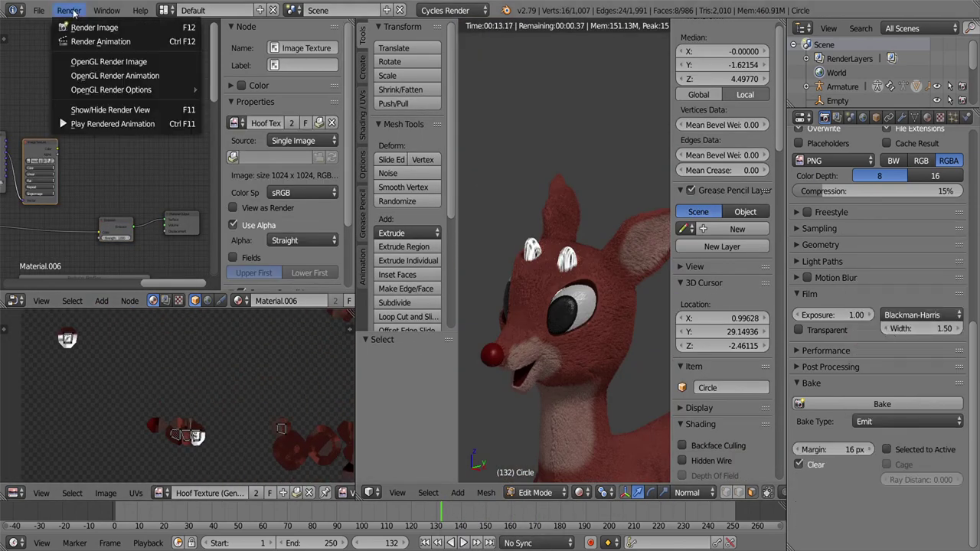
left_click(844, 404)
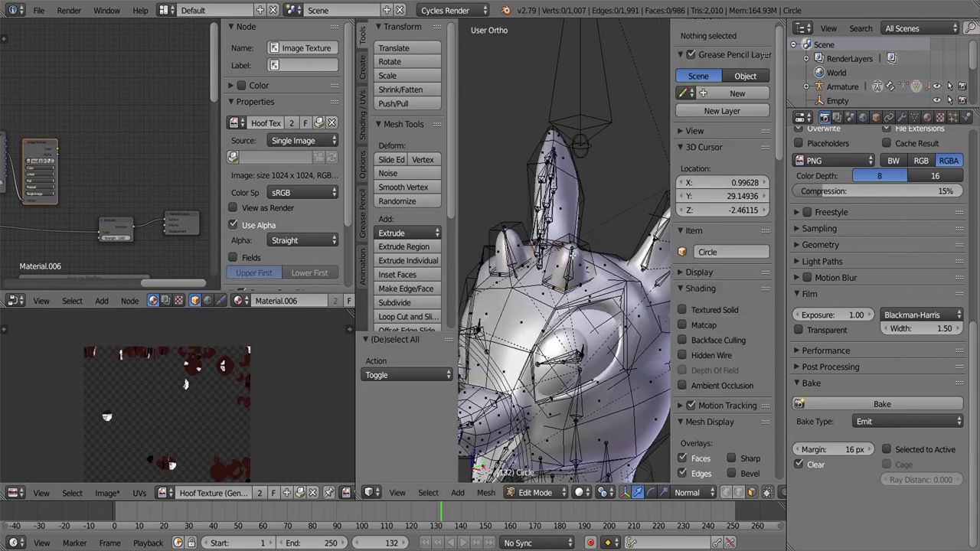
key("KP_3")
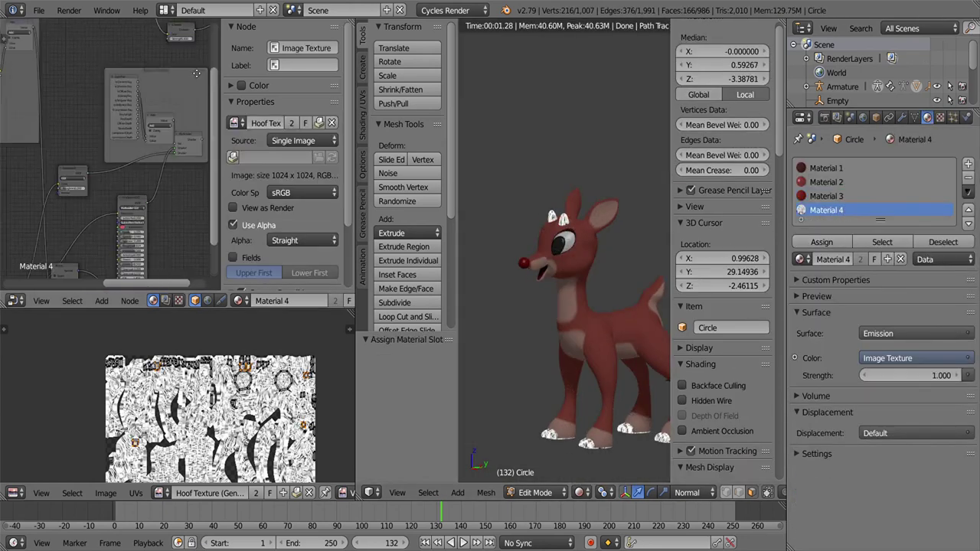
- Nudge the ColorRamp stop slightly left in the node editor
left_click(107, 493)
left_click(108, 493)
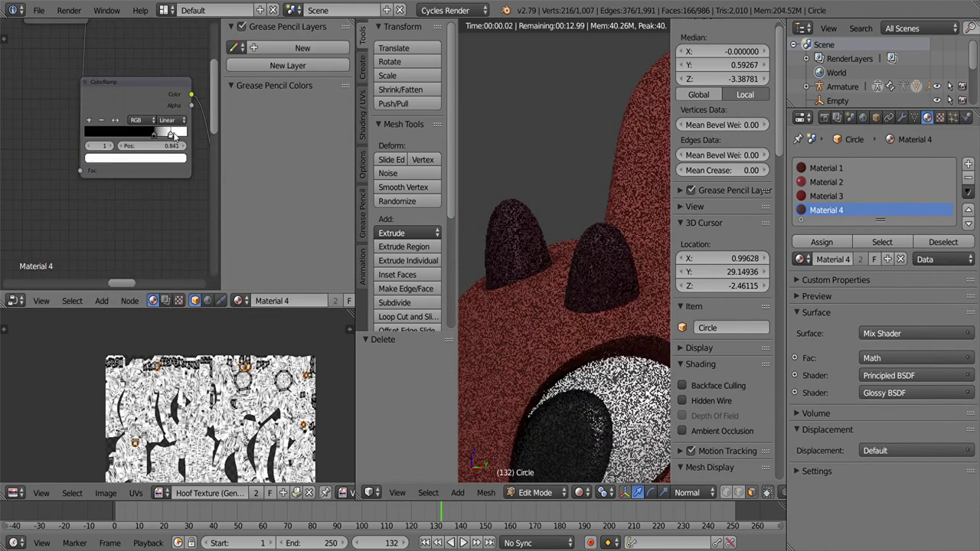
left_click_drag(175, 136, 171, 134)
scroll(198, 240, "down", 3)
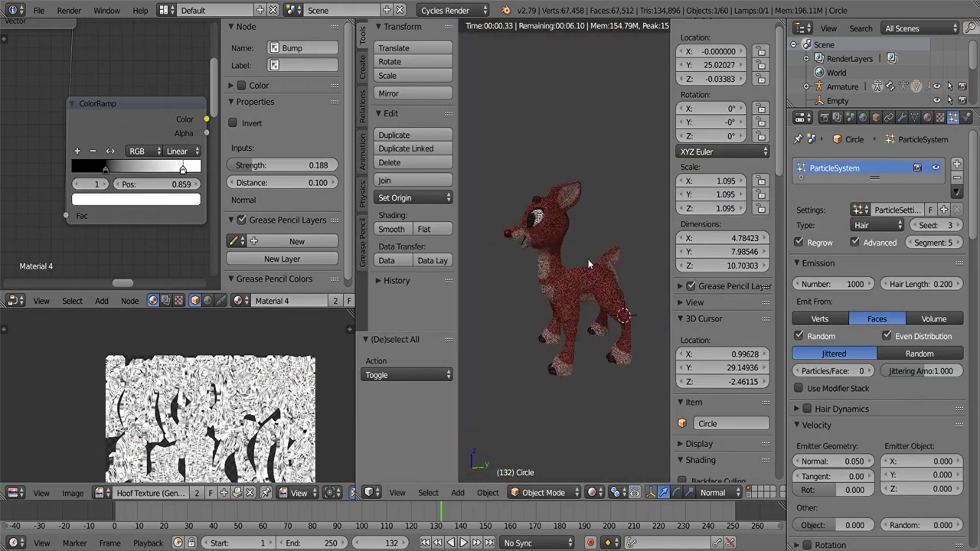
scroll(623, 308, "down", 5)
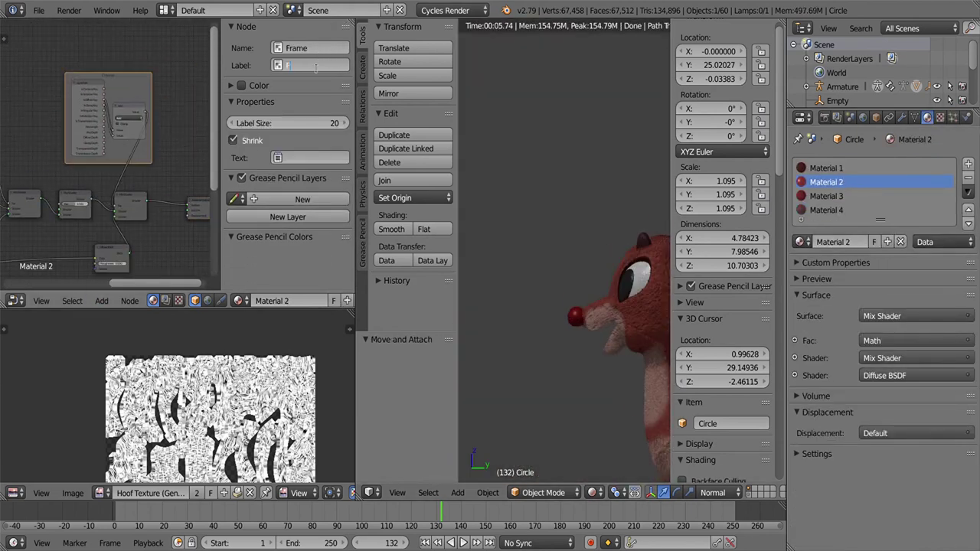
- Add Emission, Musgrave Texture and Noise Texture nodes to the nose material
left_click(101, 300)
left_click(192, 253)
left_click(118, 158)
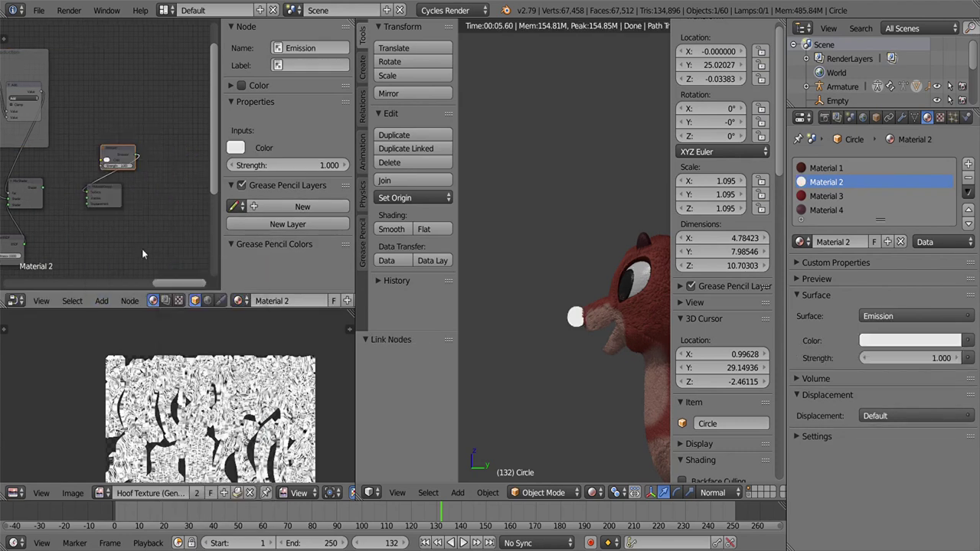
left_click(101, 300)
left_click(219, 321)
left_click(91, 123)
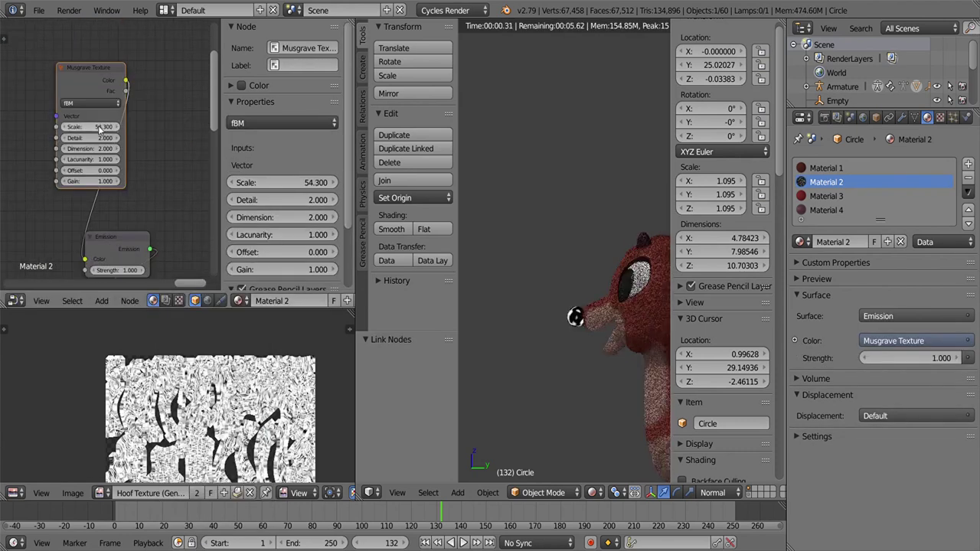
left_click(101, 300)
left_click(208, 332)
left_click(120, 153)
- Insert a ColorRamp into the emission colour with its black stop at 0.322, and cut the output link
left_click(101, 300)
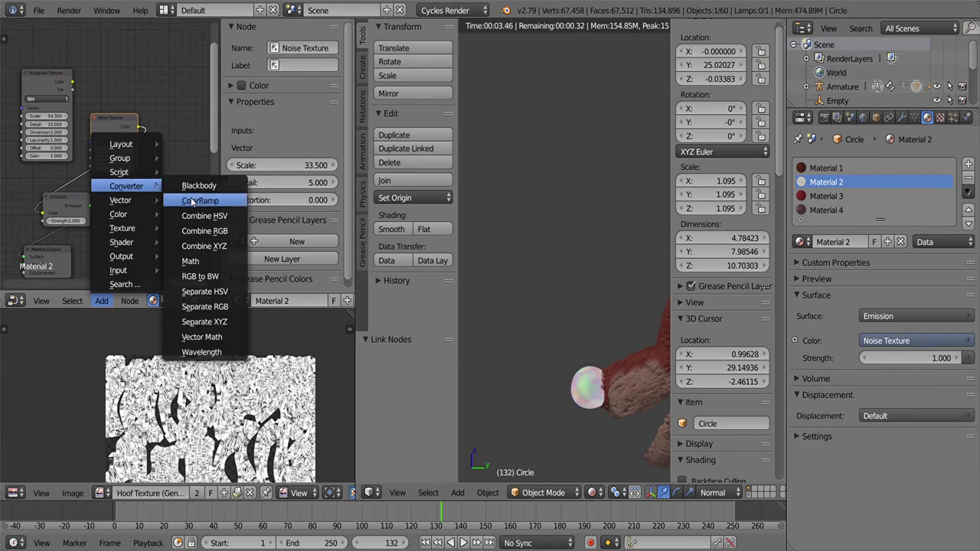
left_click(208, 202)
left_click(107, 187)
left_click_drag(107, 187, 101, 188)
middle_click_drag(97, 211, 166, 243)
scroll(168, 186, "down", 5)
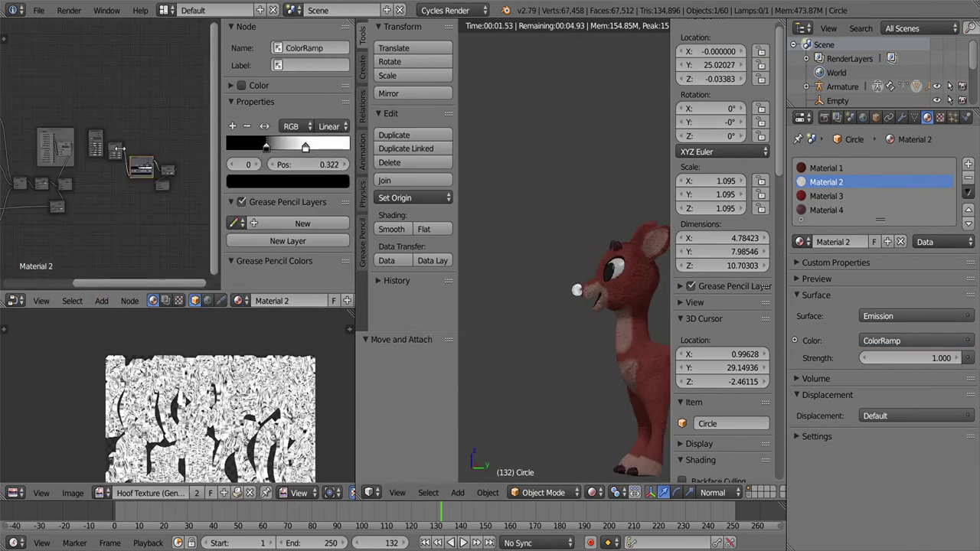
right_click_drag(69, 180, 44, 204, "ctrl")
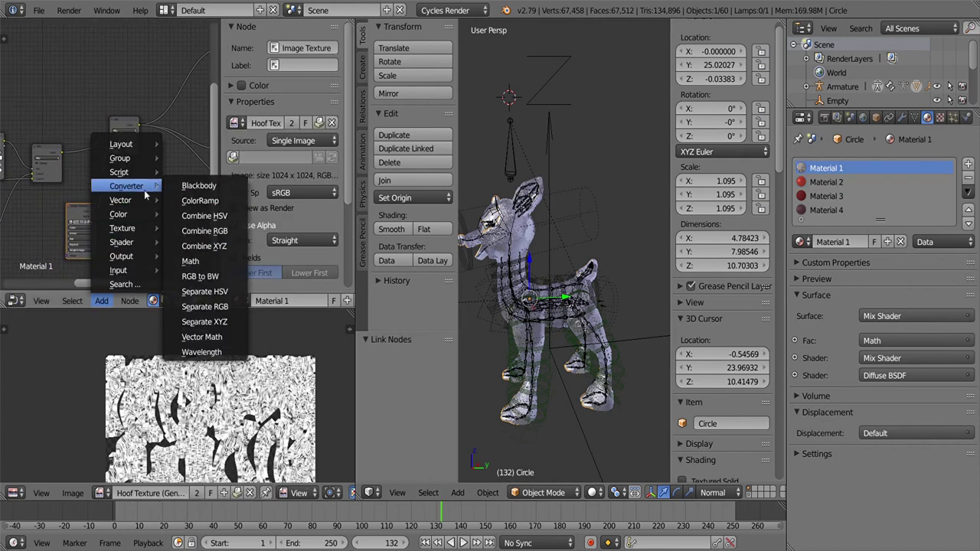
- Add an RGB Curves node, then add a curve point and reset it to straight, previewing rendered
left_click(200, 306)
left_click(147, 198)
key("shift+z")
scroll(115, 153, "up", 1)
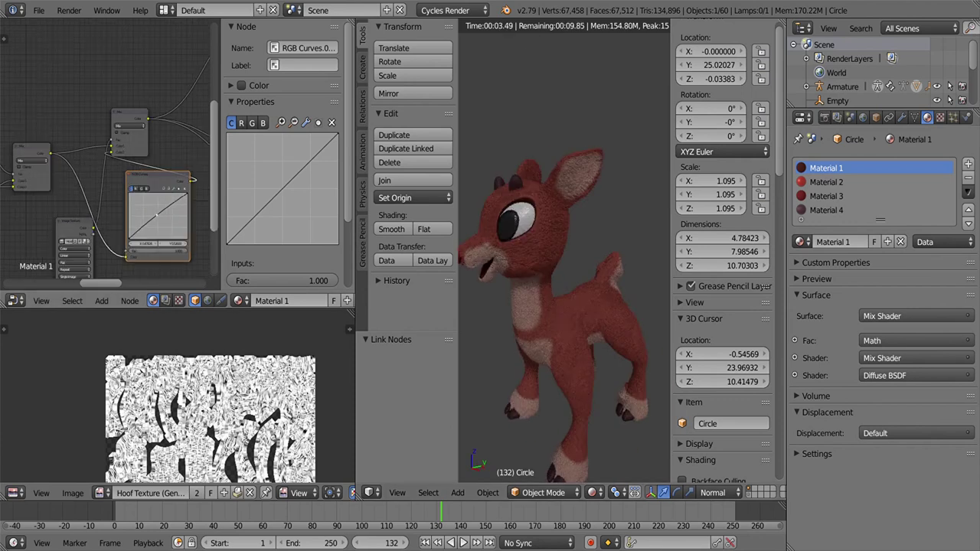
left_click(162, 222)
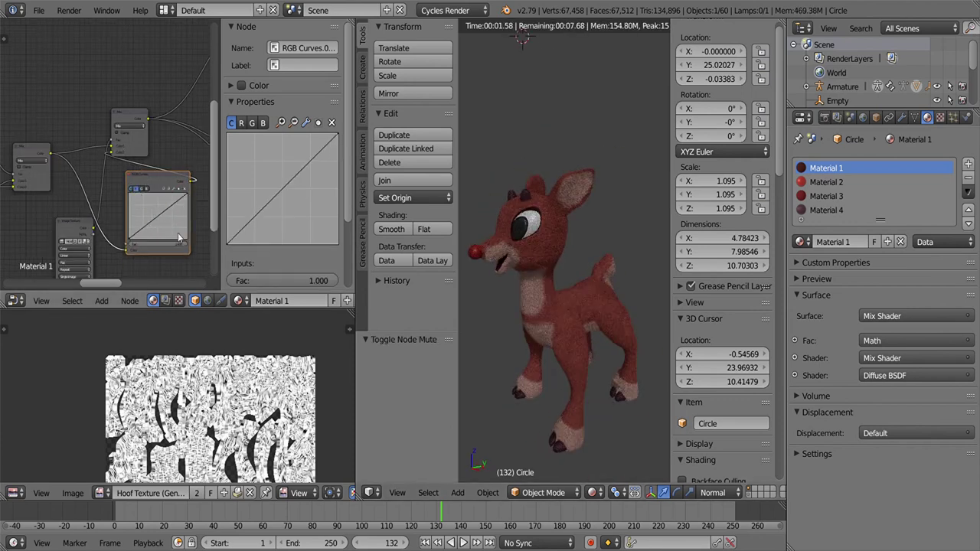
left_click(123, 190)
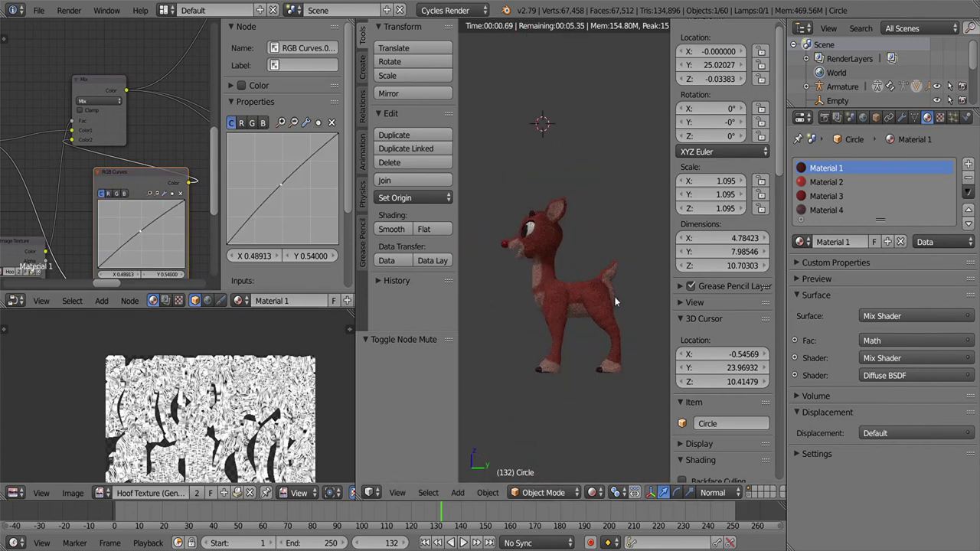
middle_click_drag(616, 301, 627, 339)
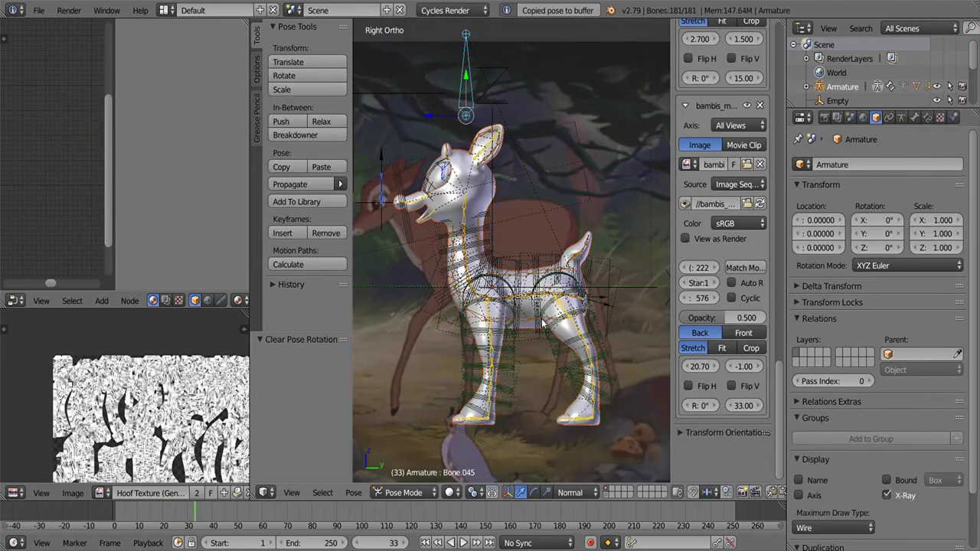
- Select the leg bone chain and rotate it into a stride at frame 34
key("a")
key("i")
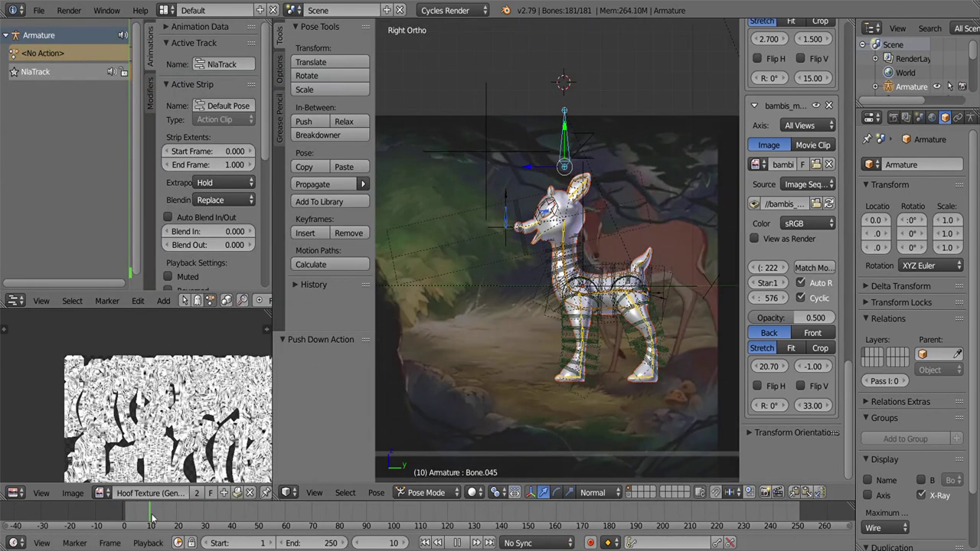
scroll(584, 320, "up", 5)
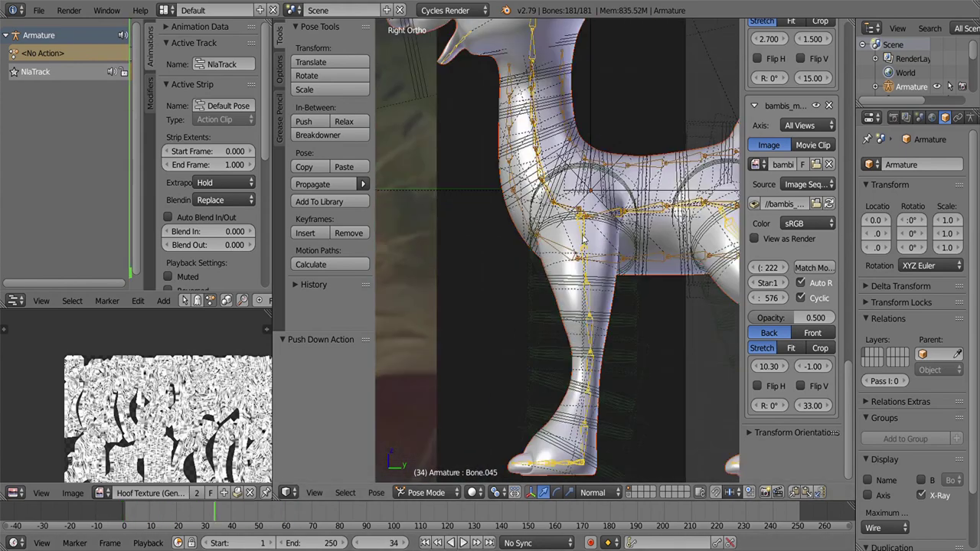
key("ctrl+l")
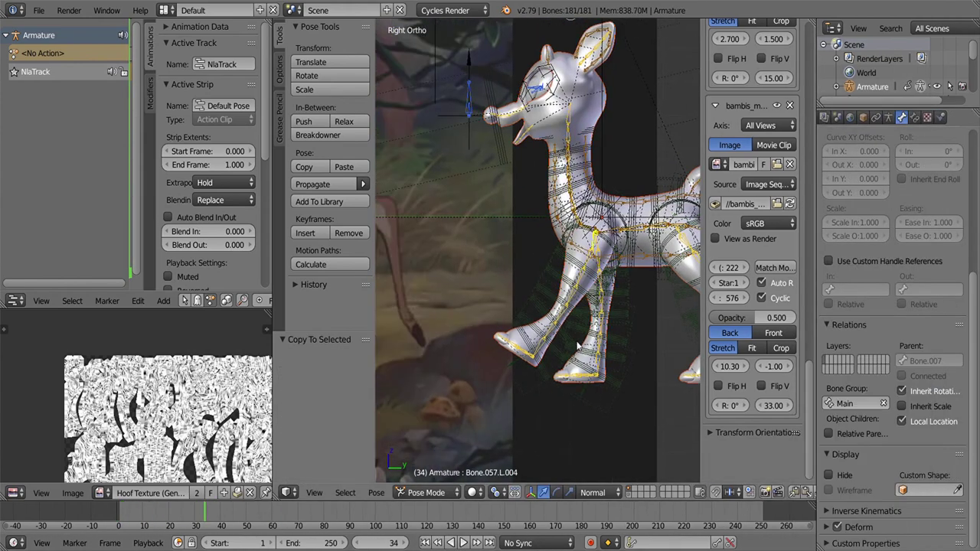
left_click(557, 365)
scroll(558, 365, "up", 2)
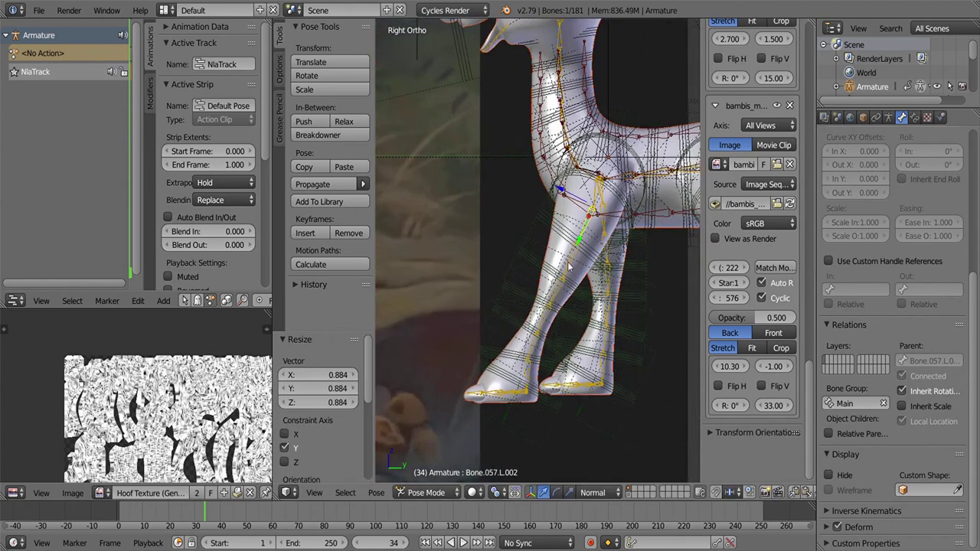
key("KP_1")
middle_click_drag(543, 195, 514, 346)
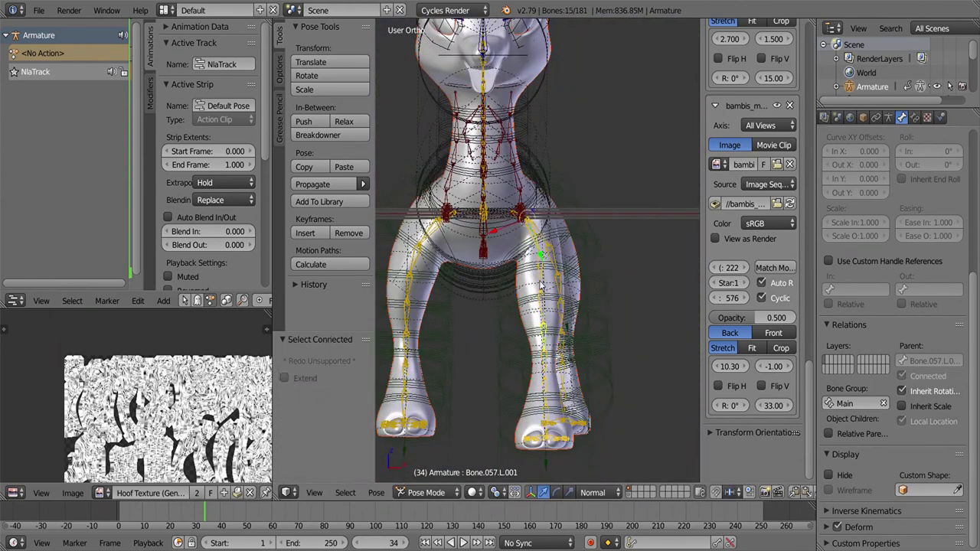
- Paste the pose flipped and select individual bones in the leg for adjustment
key("a")
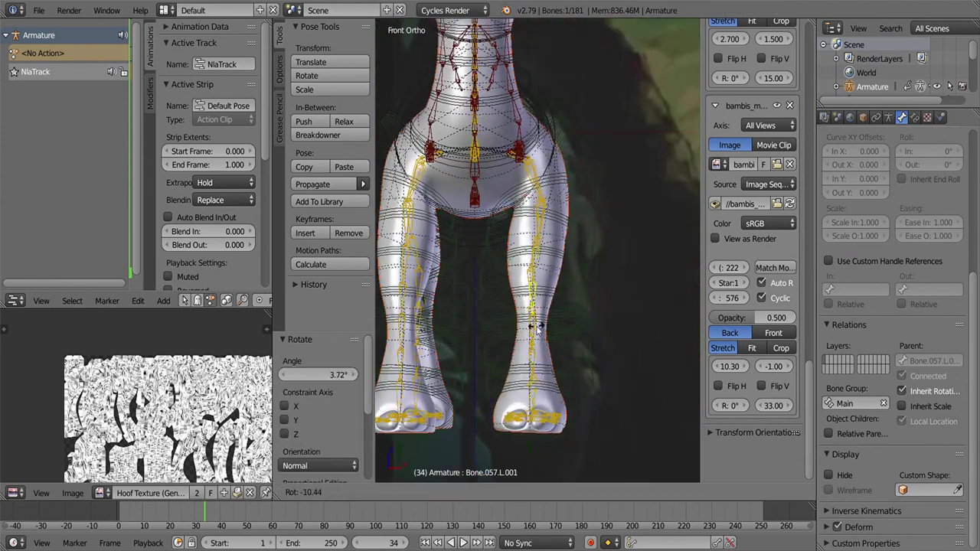
key("ctrl+shift+v")
scroll(424, 275, "up", 3)
right_click(425, 275)
mouse_move(425, 274)
middle_mouse_down()
mouse_move(459, 230)
mouse_move(582, 291)
middle_mouse_up()
scroll(459, 230, "up", 3)
right_click(437, 202, "shift")
- Connect-parent the selected leg bones in Edit Mode, then return to object level
key("Tab")
key("a")
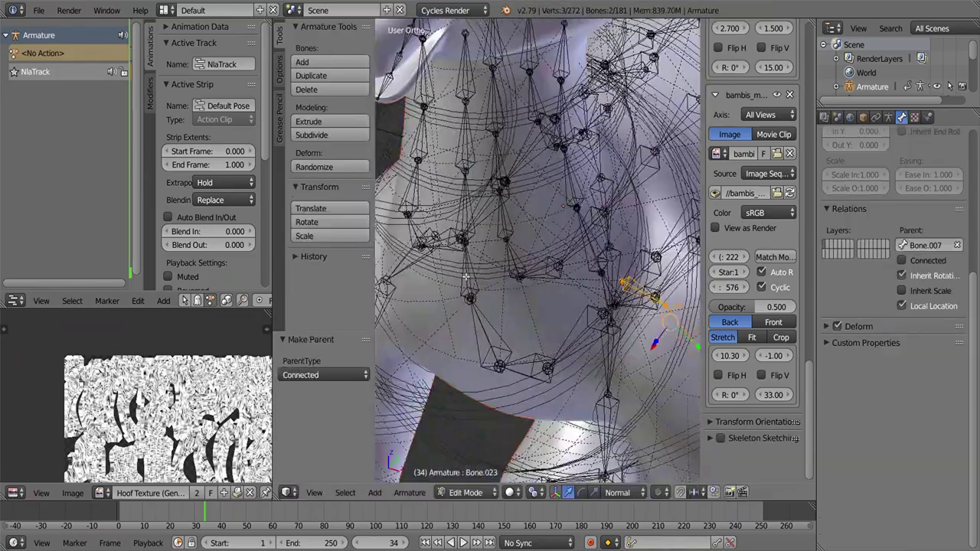
key("Escape")
left_click(466, 492)
left_click(455, 468)
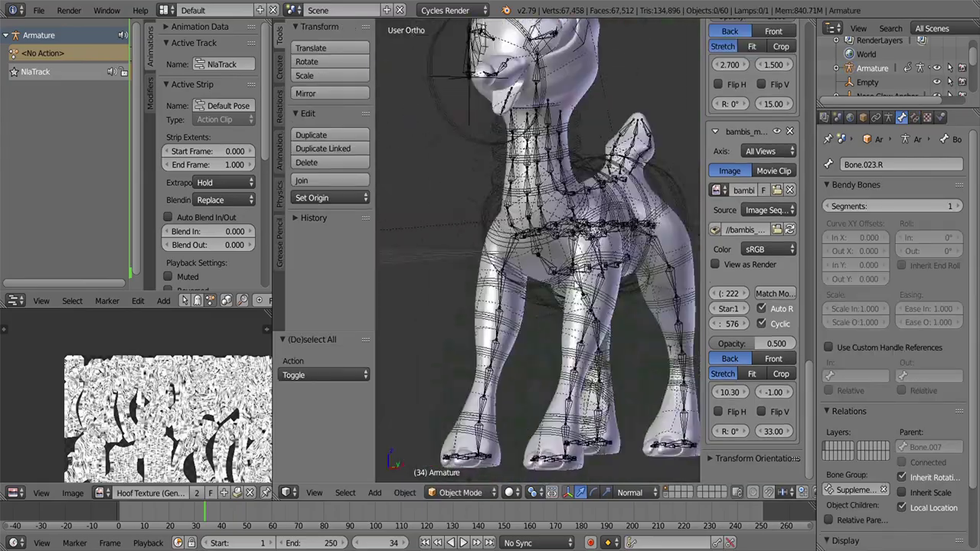
right_click(489, 306, "shift")
key("ctrl+p")
left_click(533, 280)
- In Pose Mode, select the opposite leg's bones, assign them to the Main group and rotate them
right_click(601, 255)
key("ctrl+Tab")
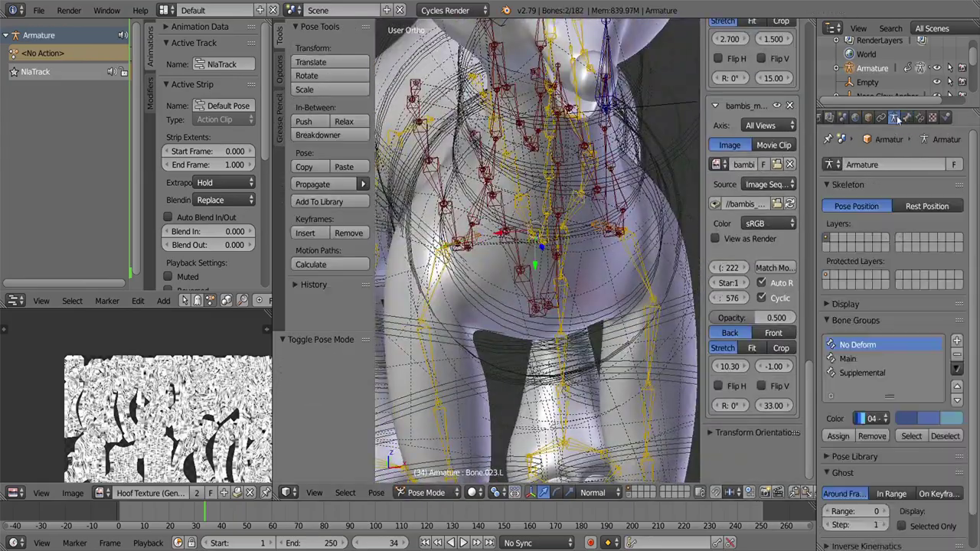
key("KP_1")
right_click(589, 277)
key("r")
left_click(592, 279)
middle_click_drag(591, 280, 535, 339)
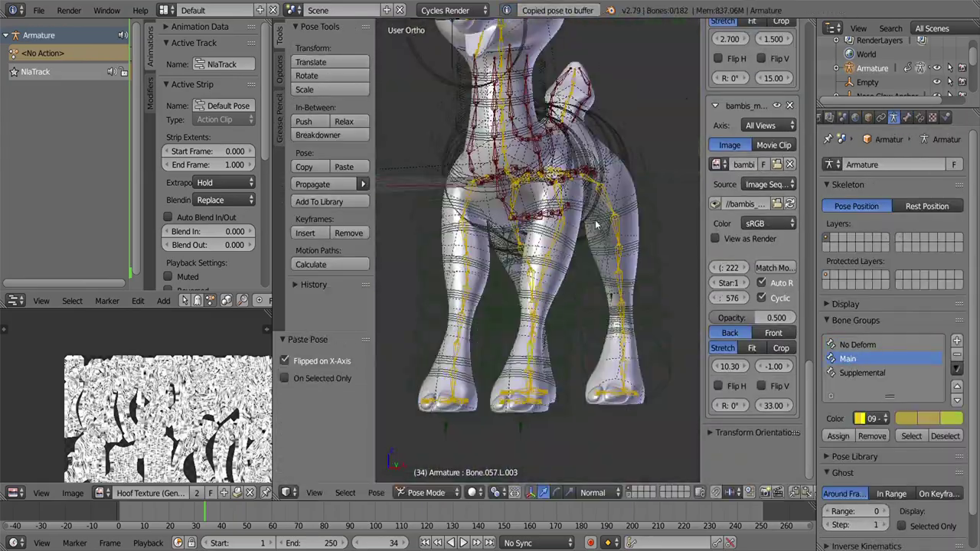
right_click(570, 295)
key("r")
left_click(498, 351)
- Keyframe the whole pose at frame 34 and show the keys in a Dope Sheet
key("i")
left_click(13, 492)
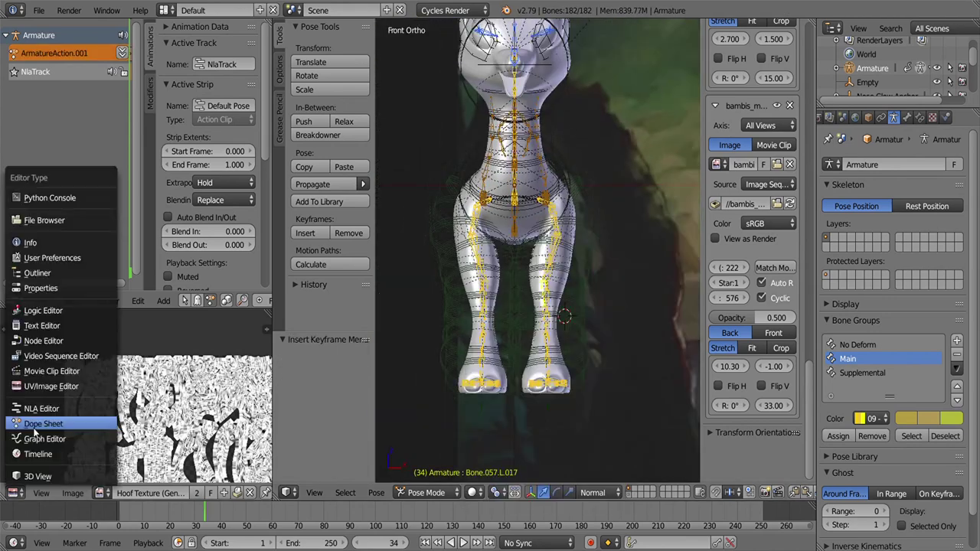
left_click(46, 406)
key("KP_3")
- Move to a later frame and keyframe the connected leg bones
key("a")
key("l")
key("Up")
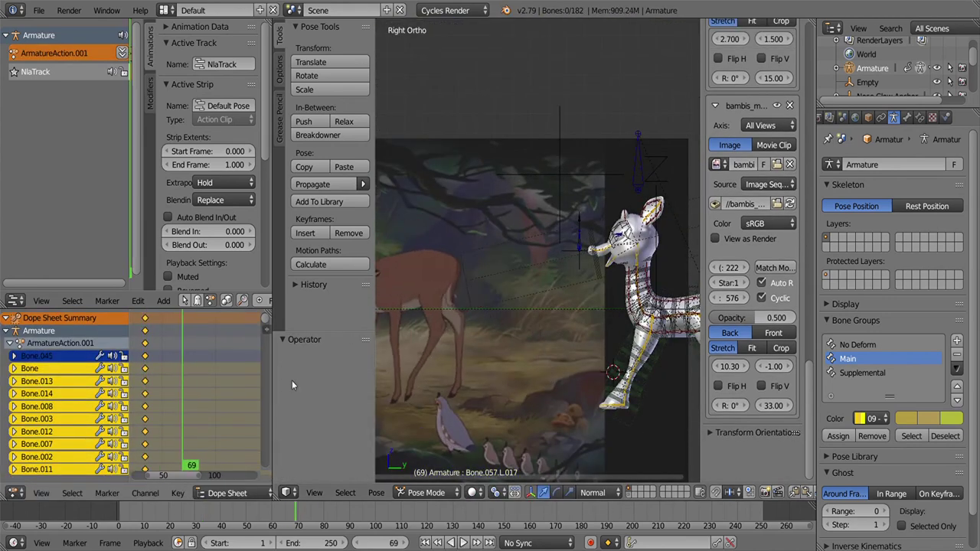
scroll(523, 295, "up", 5)
key("i")
left_click(523, 295)
- Keyframe the full rig pose, then jump to frame 75
key("a")
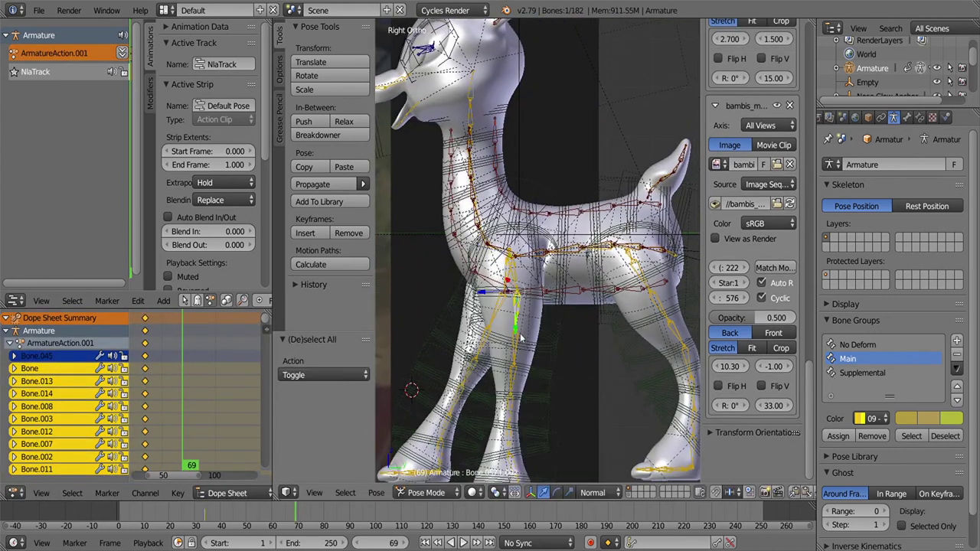
key("a")
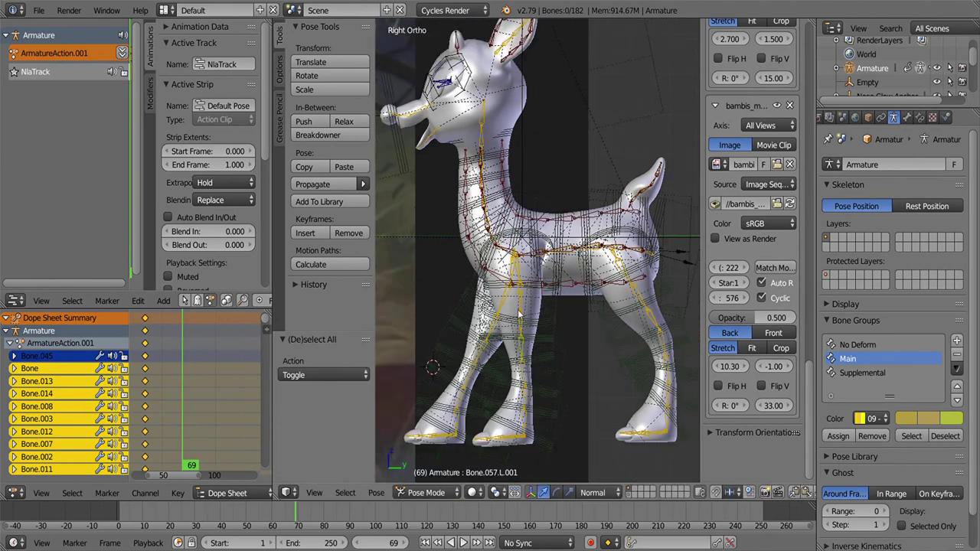
key("i")
left_click(427, 367)
left_click(310, 514)
scroll(522, 306, "up", 5)
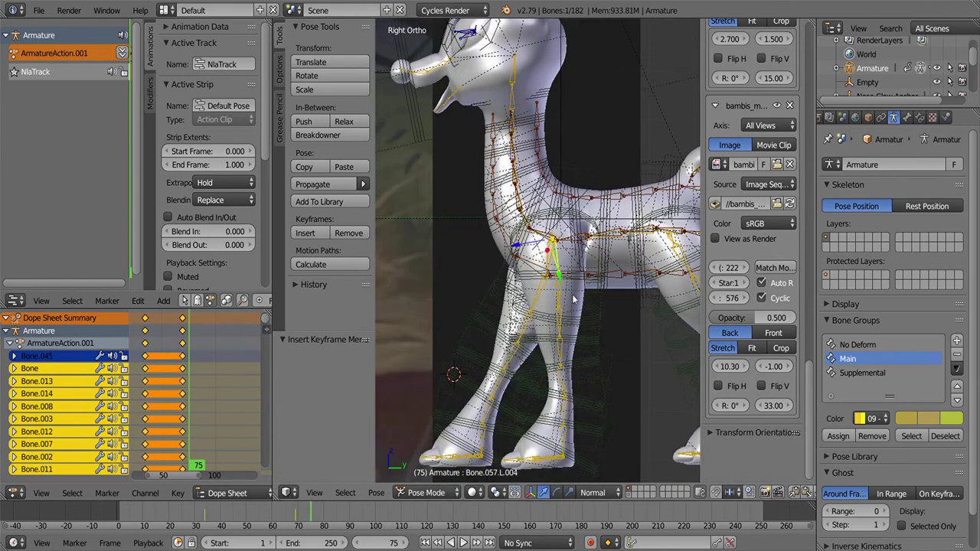
- Rotate a front-leg bone and duplicate the selected keyframes to a later frame
right_click(511, 341)
key("r")
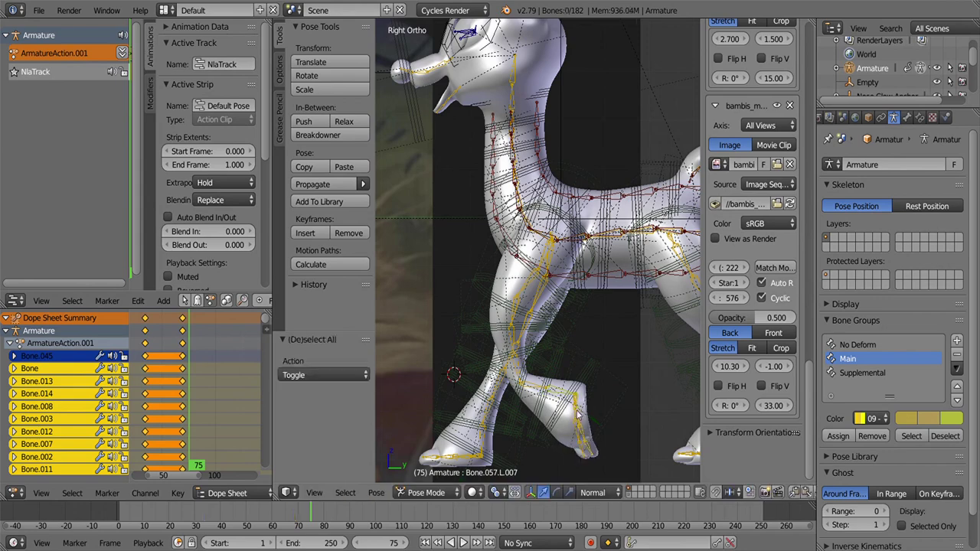
scroll(576, 414, "down", 3)
key("alt+a")
key("a")
key("shift+d")
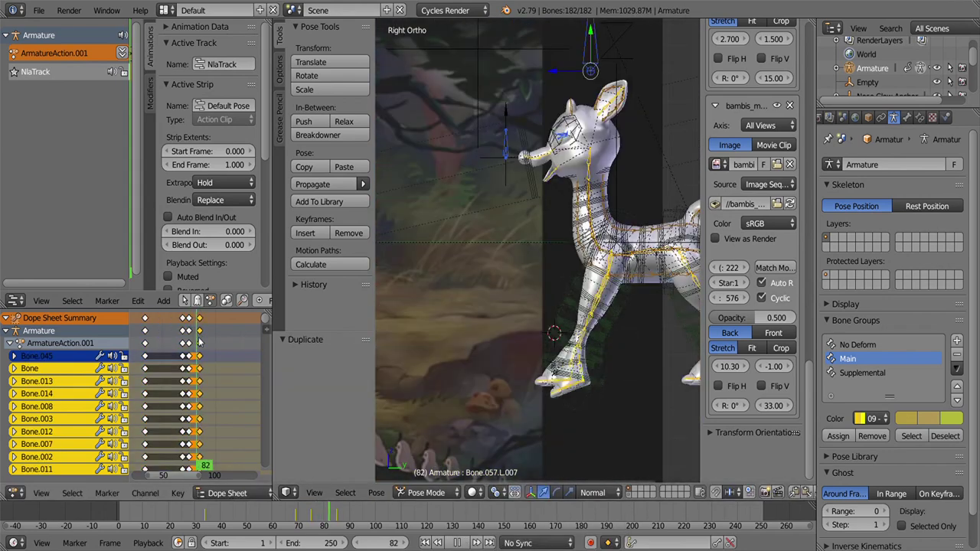
left_click(199, 343)
key("alt+a")
- Rotate a front-leg bone forward, play back to frame 67, and keyframe the pose
scroll(534, 284, "up", 4)
right_click(538, 228)
key("r")
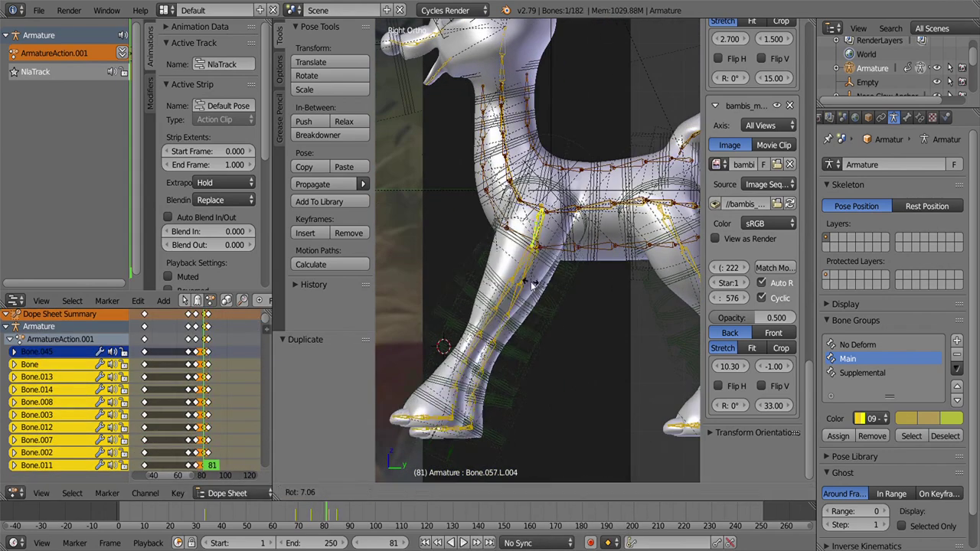
left_click(533, 283)
scroll(415, 378, "down", 2)
key("a")
key("alt+a")
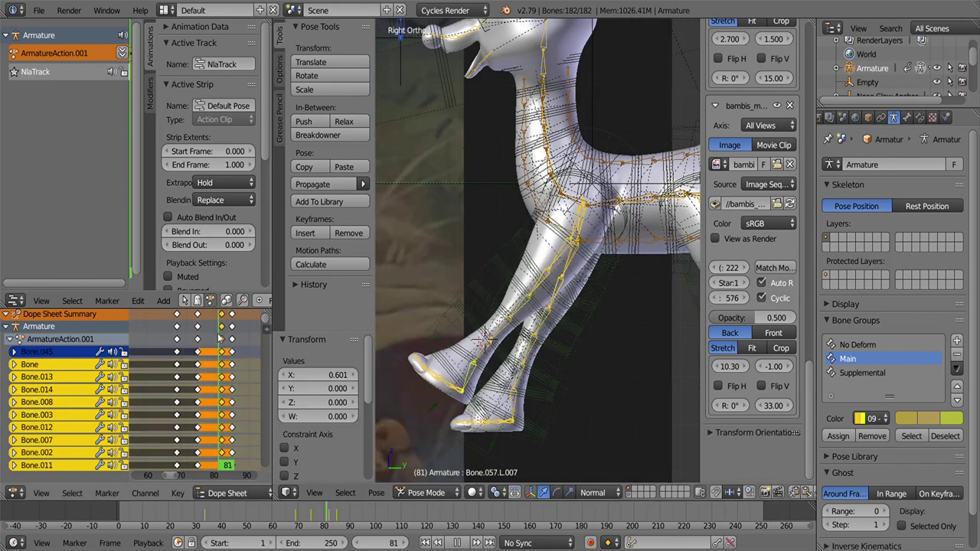
key("alt+a")
key("i")
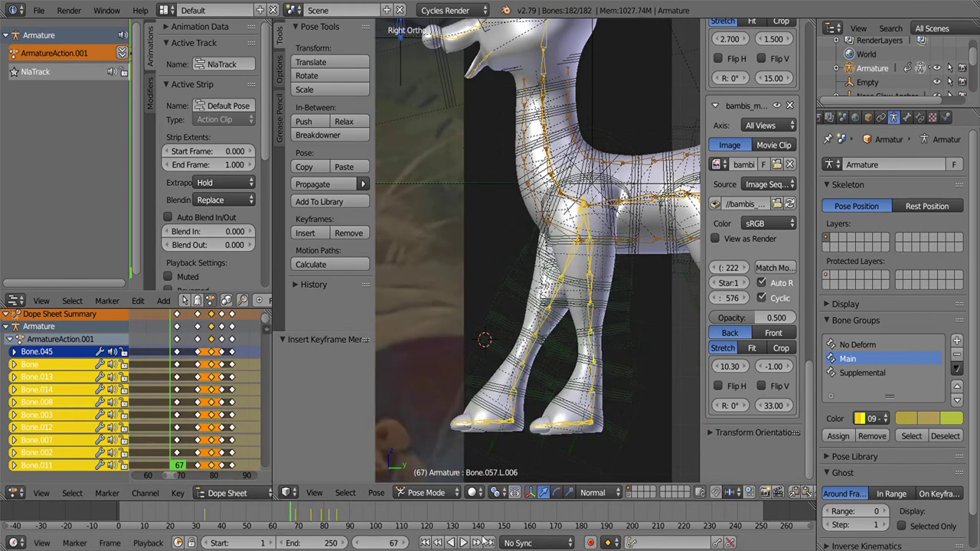
- Adjust the foot bone and keyframe the full pose at frame 72
key("a")
right_click(582, 430)
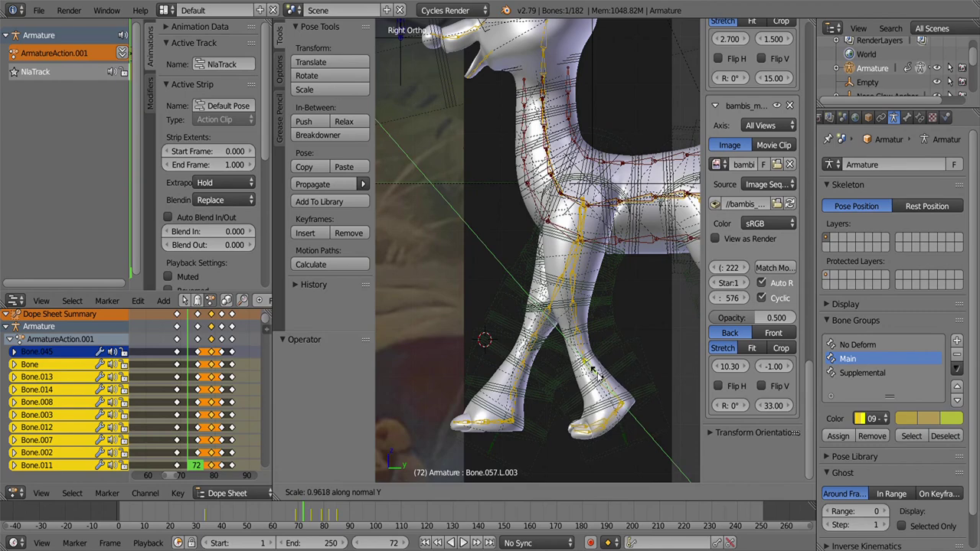
left_click(595, 371)
key("a")
key("i")
- Rotate the hoof bone downward, stop at frame 82, then jump to frame 94
key("alt+a")
right_click(483, 398)
key("r")
left_click(501, 402)
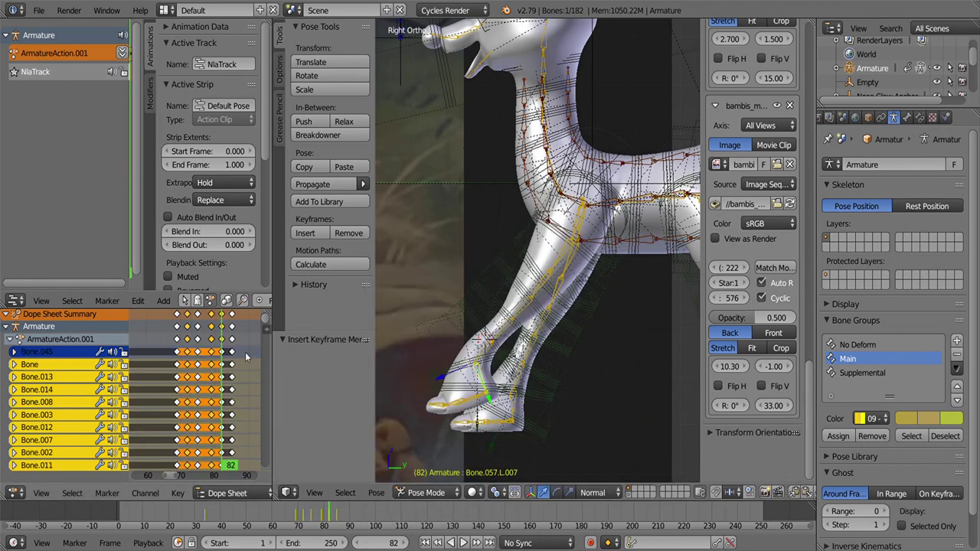
left_click(463, 542)
- Select the right leg bones' keyframes and move them to frame 33
middle_click_drag(490, 428, 507, 435)
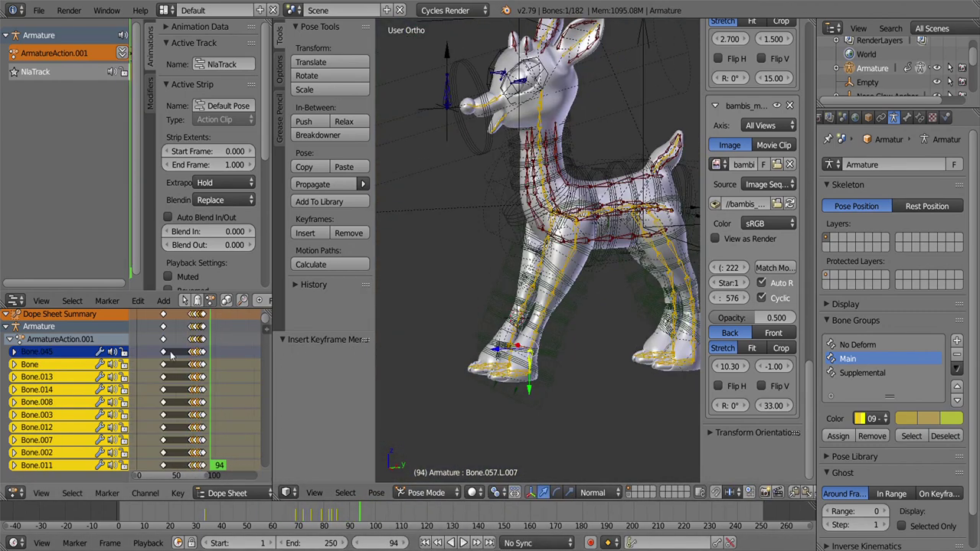
key("l")
scroll(191, 383, "down", 5)
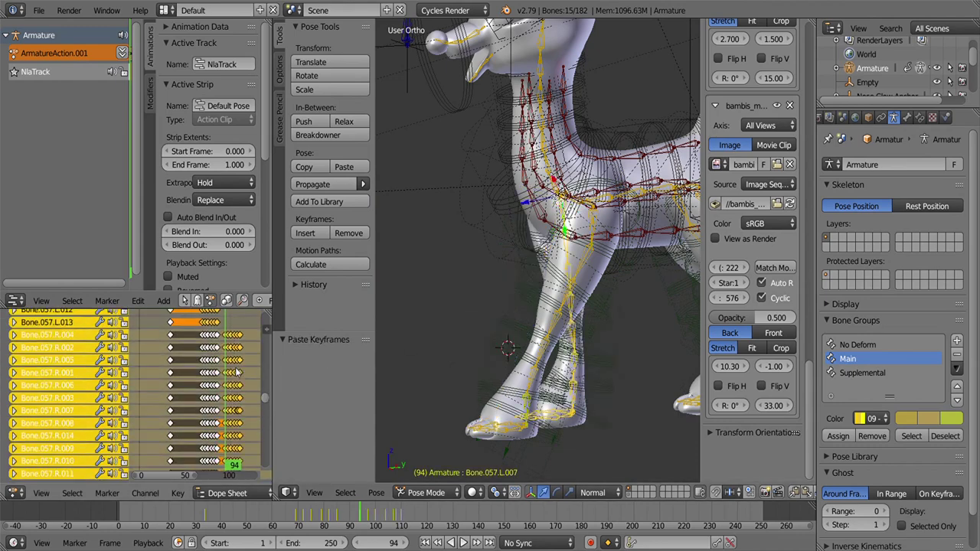
left_click_drag(246, 405, 210, 459)
key("g")
left_click(157, 433)
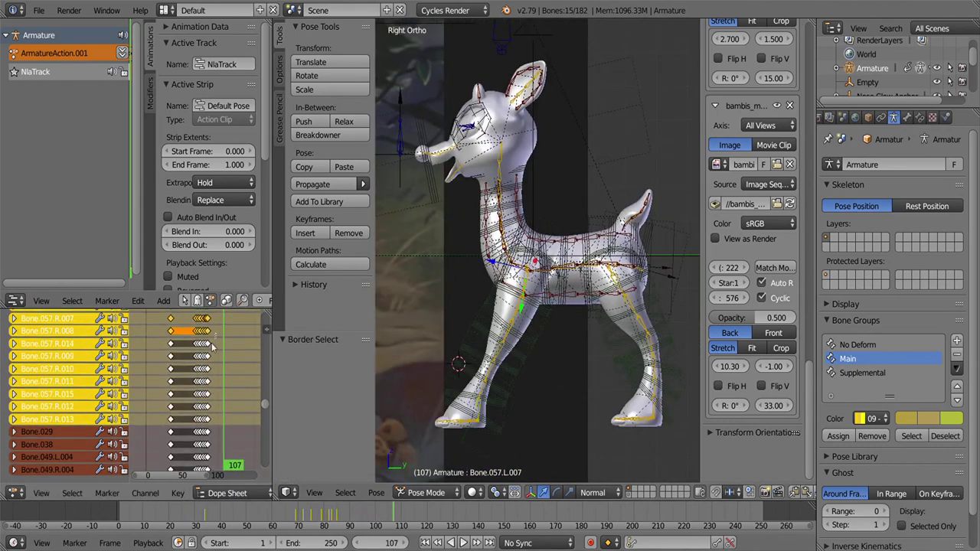
scroll(153, 398, "up", 5)
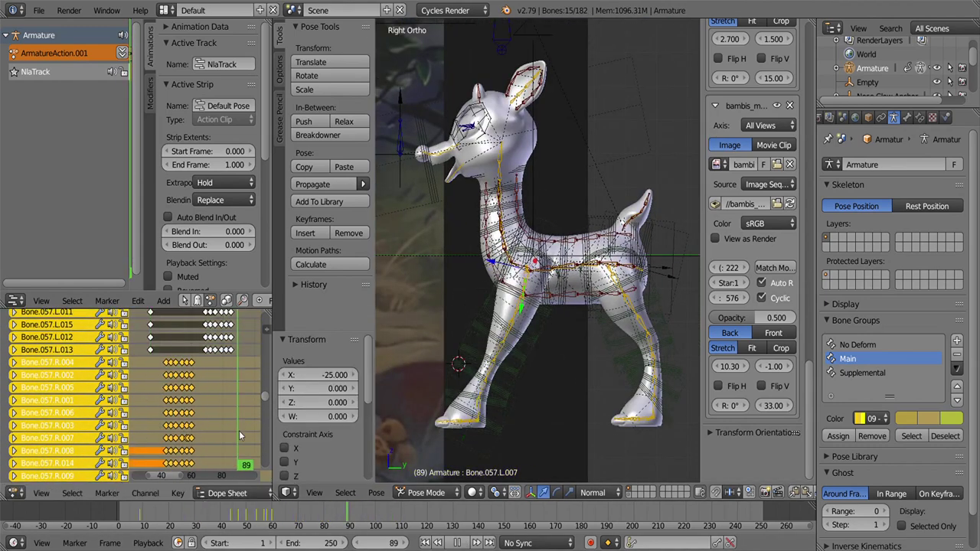
scroll(240, 436, "down", 5)
- At frame 24, rotate one hind-leg bone and scale another along its Y axis
left_click(175, 508)
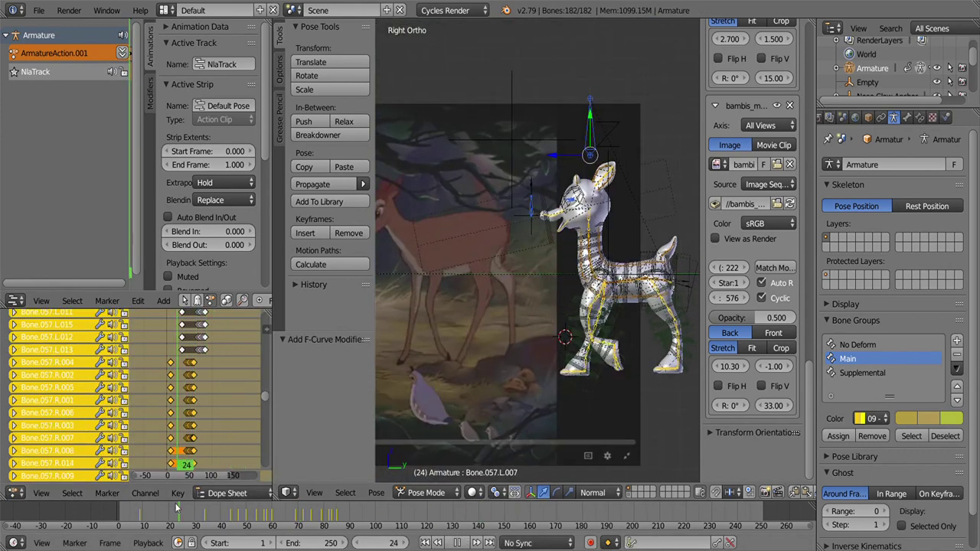
middle_click_drag(557, 356, 602, 337, "shift")
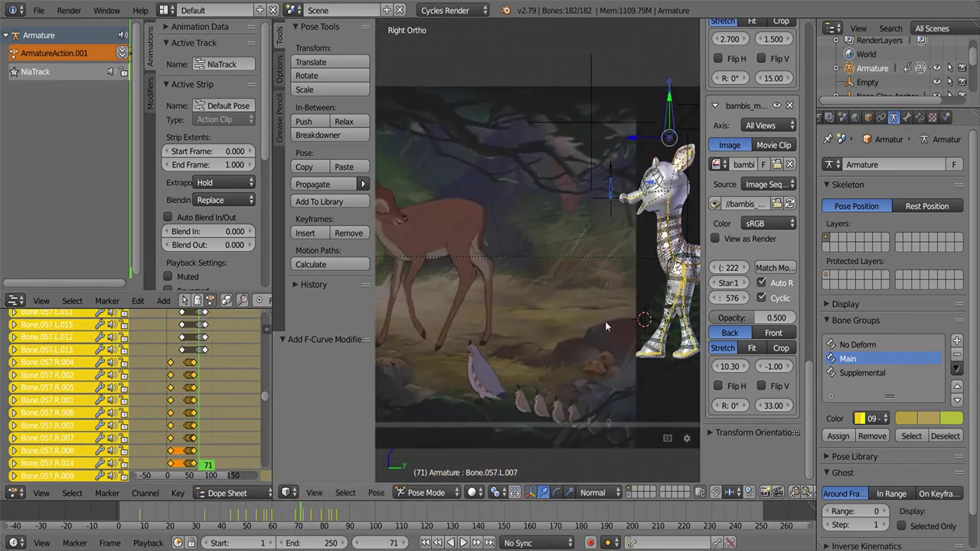
key("Escape")
scroll(602, 337, "up", 5)
right_click(659, 414)
key("r")
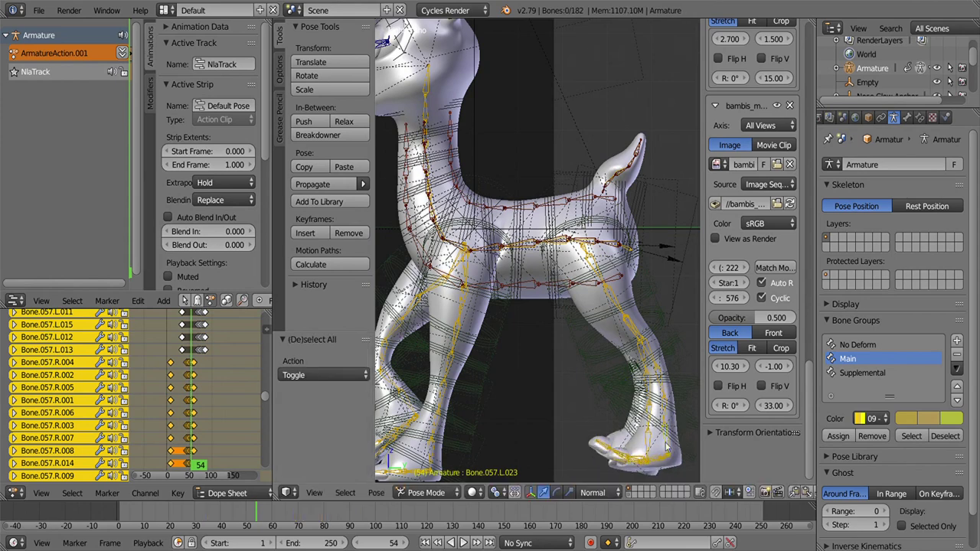
right_click(653, 353)
key("s")
key("y")
key("y")
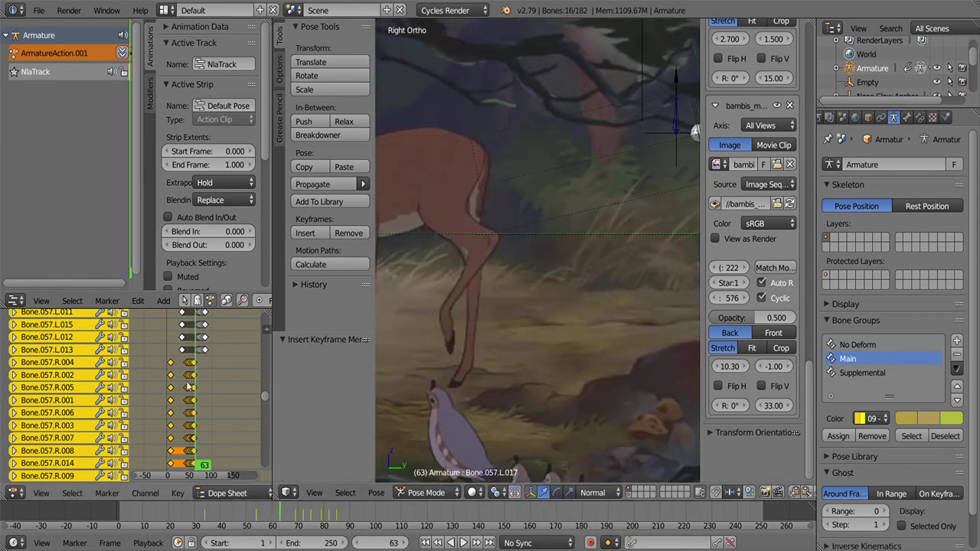
- Rotate the upper and lower hind-leg bones into the mid-stride pose
scroll(424, 338, "down", 3)
scroll(528, 268, "up", 5)
right_click(533, 264)
key("r")
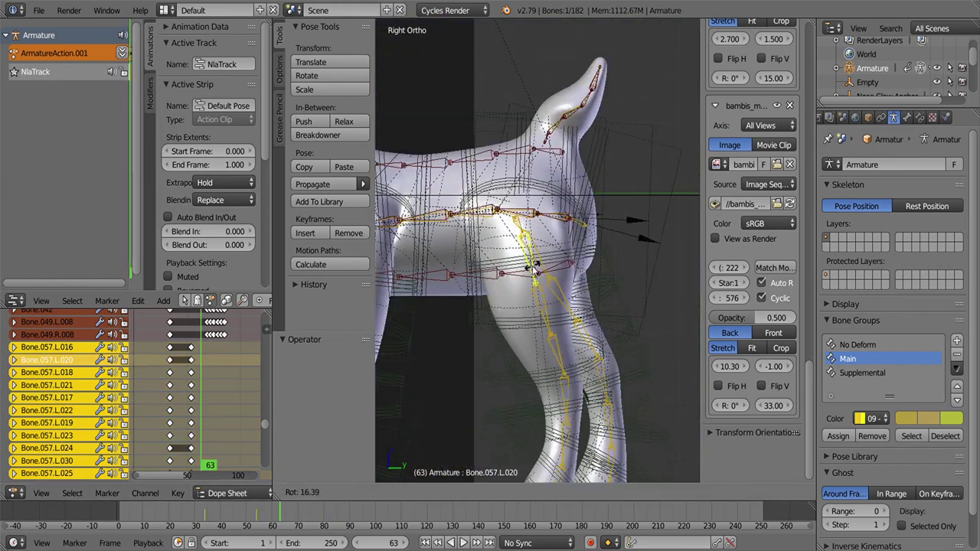
left_click(536, 267)
scroll(535, 268, "down", 3)
scroll(544, 306, "up", 4)
right_click(548, 297)
key("r")
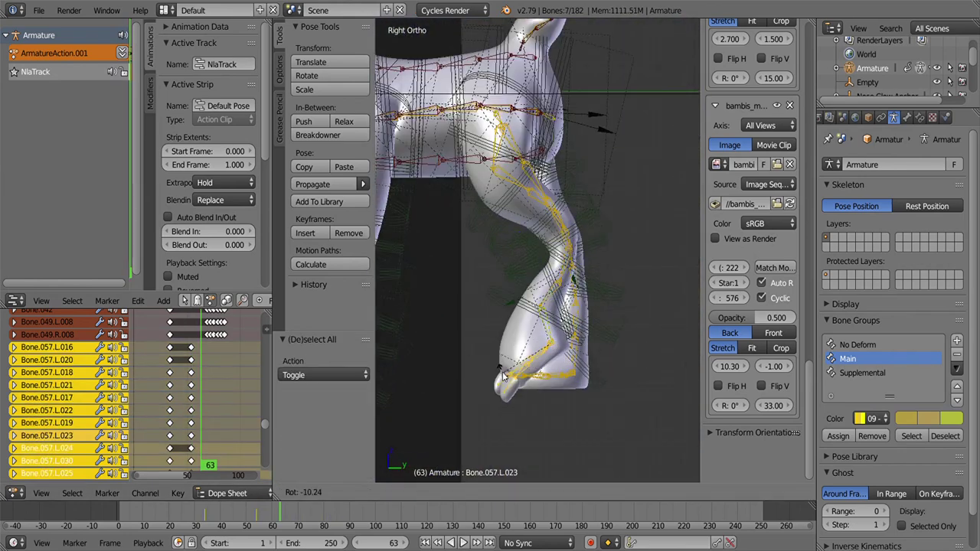
left_click(503, 375)
scroll(502, 375, "down", 3)
scroll(535, 345, "up", 3)
- Keyframe all bones for the posed hind leg, viewed from the right side
key("a")
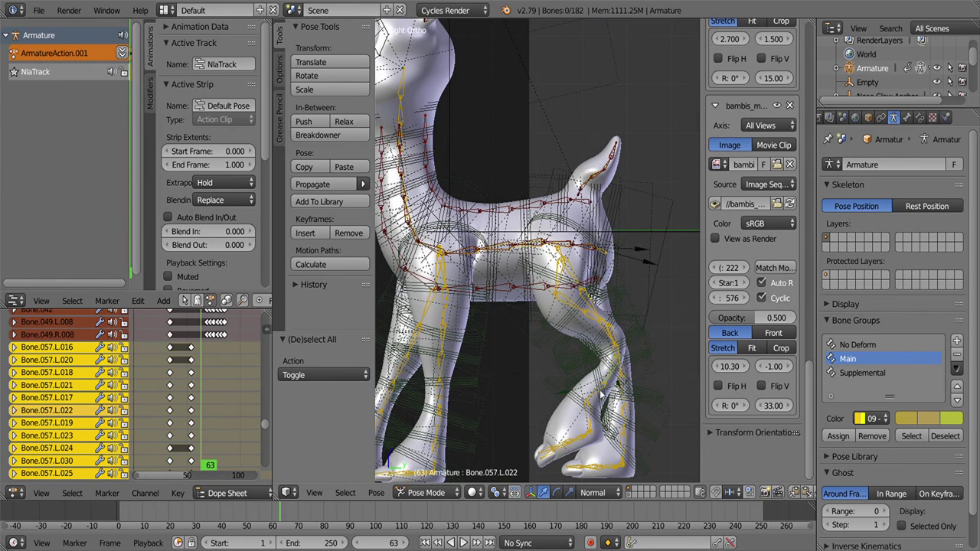
key("a")
key("i")
left_click(564, 444)
key("KP_3")
scroll(536, 268, "up", 4)
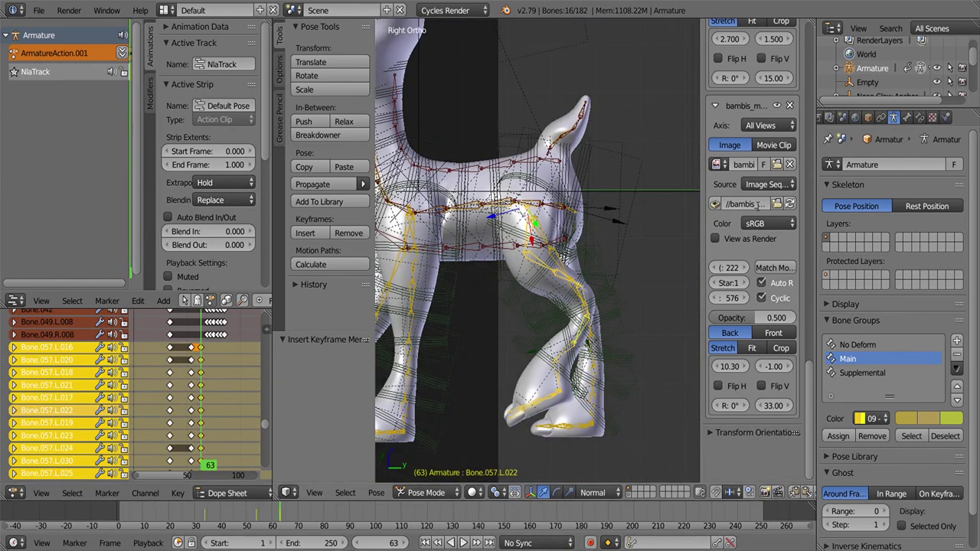
scroll(604, 439, "up", 2)
- Insert keyframes at frame 63, then step to a later frame
key("a")
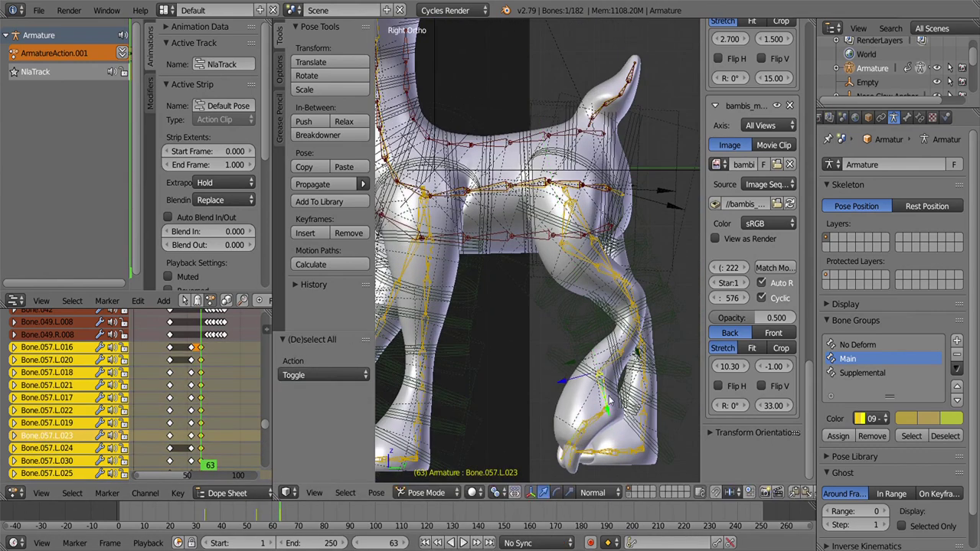
scroll(605, 438, "down", 2)
key("i")
left_click(595, 359)
key("Right")
key("Right")
key("Right")
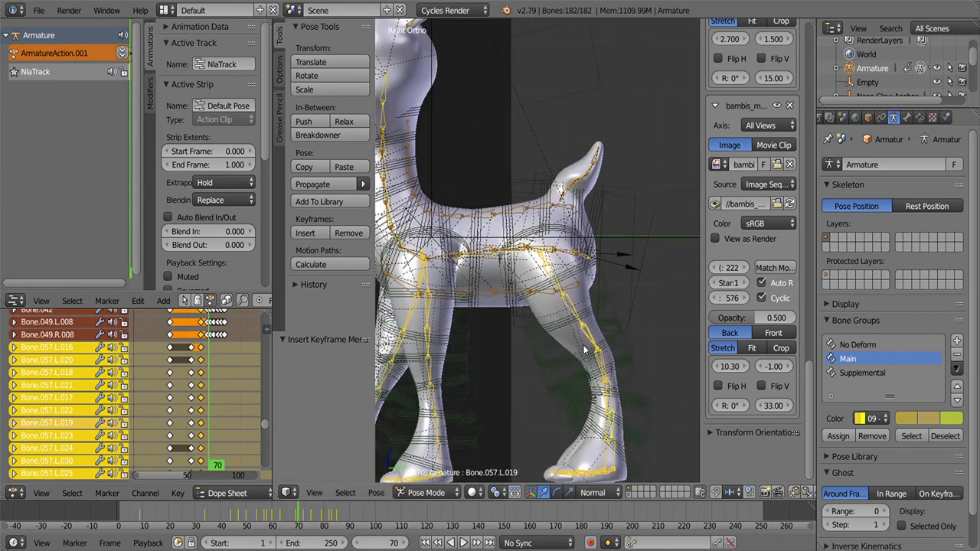
- Rotate the hind-leg hoof bone and keyframe the new leg pose
right_click(556, 344)
key("r")
key("a")
key("i")
left_click(531, 309)
- Delete unwanted keyframes and duplicate the selected keys later in time, checking playback
key("alt+a")
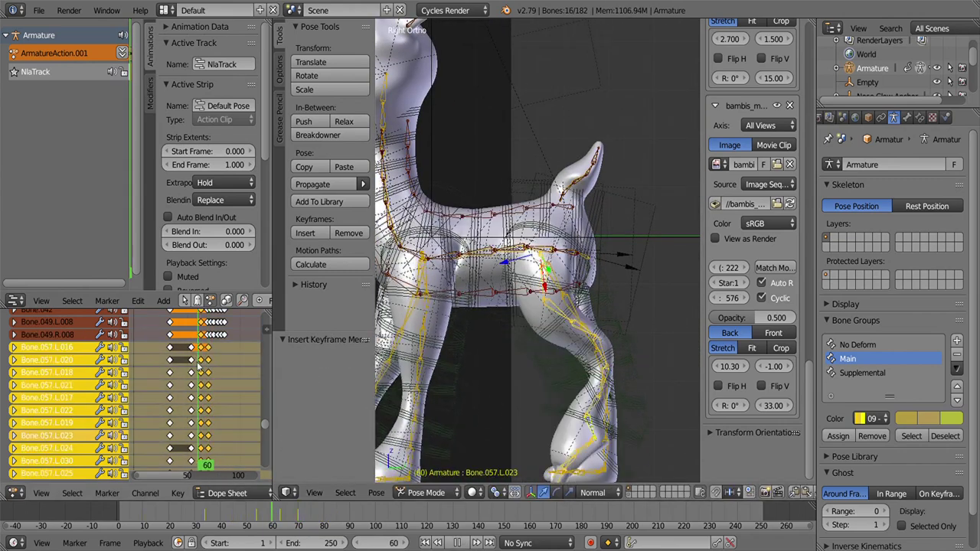
key("x")
scroll(193, 369, "down", 3)
key("shift+d")
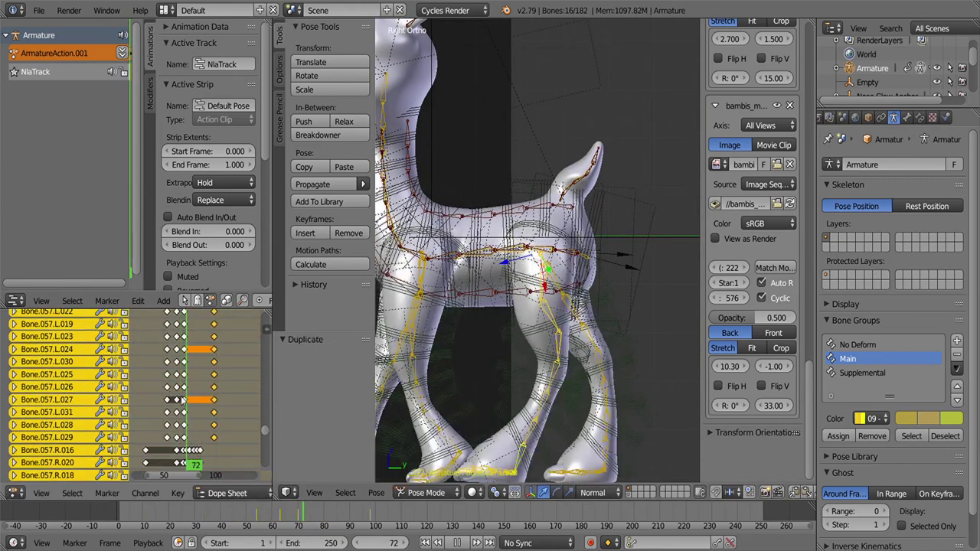
left_click(562, 480)
key("alt+a")
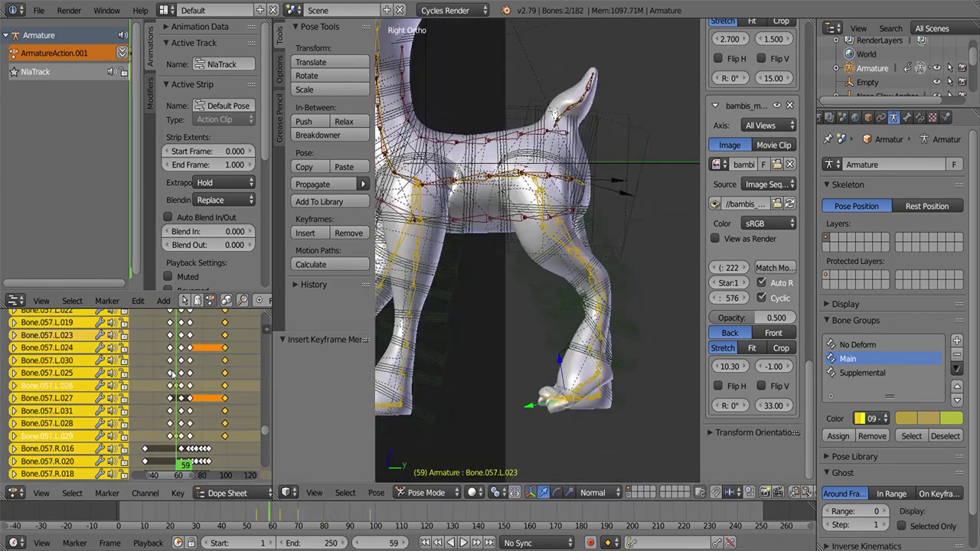
scroll(183, 364, "up", 3)
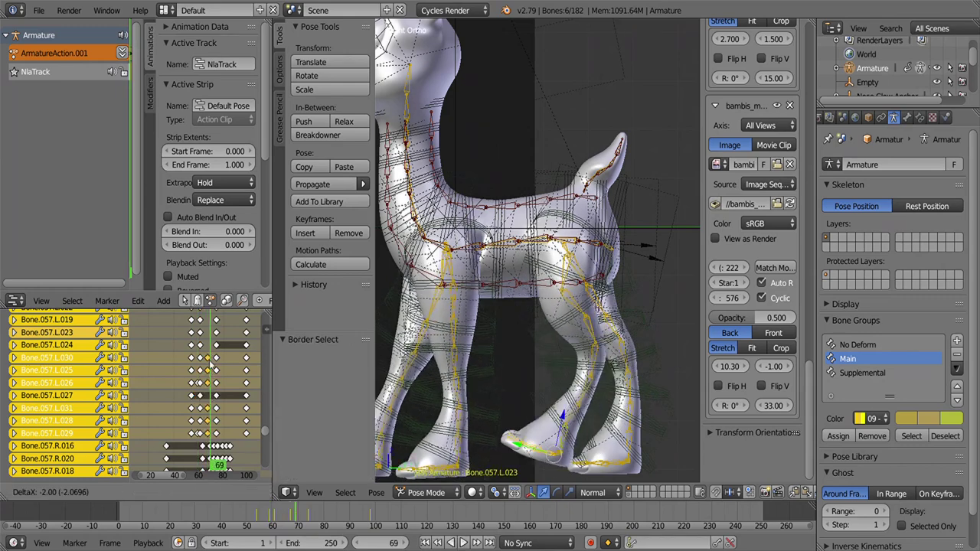
left_click(210, 321)
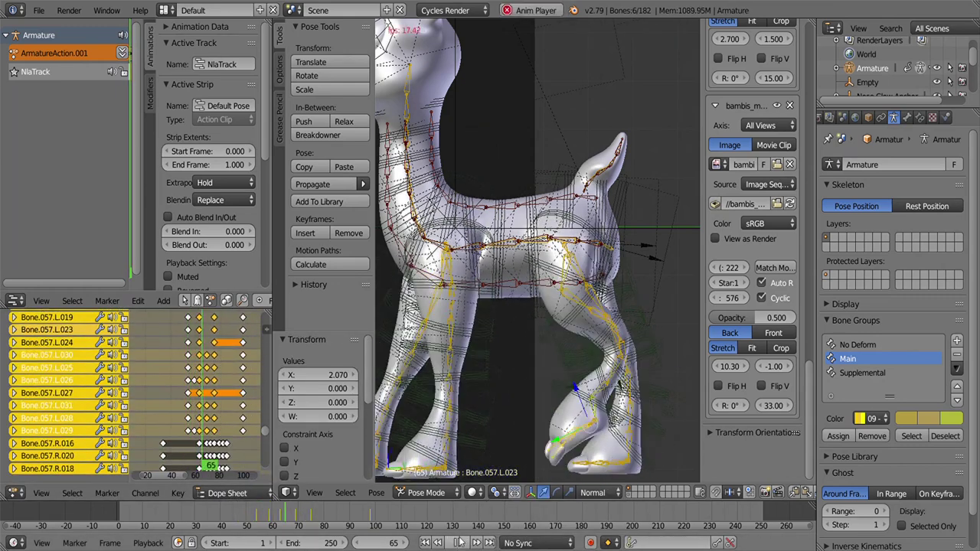
key("alt+a")
- Box-select a group of leg keyframes, preview the walk, and set frame 84
left_click(206, 353)
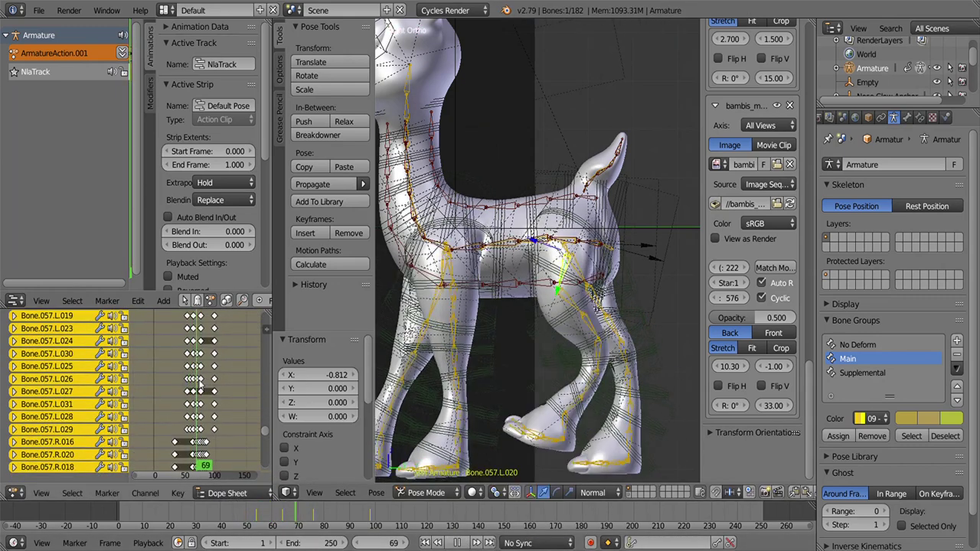
left_click_drag(205, 461, 211, 463)
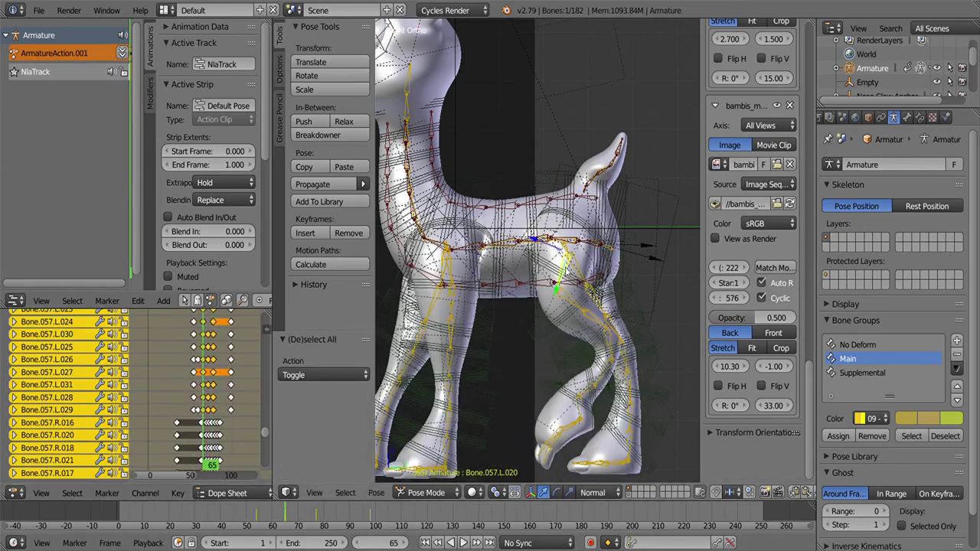
left_click(457, 543)
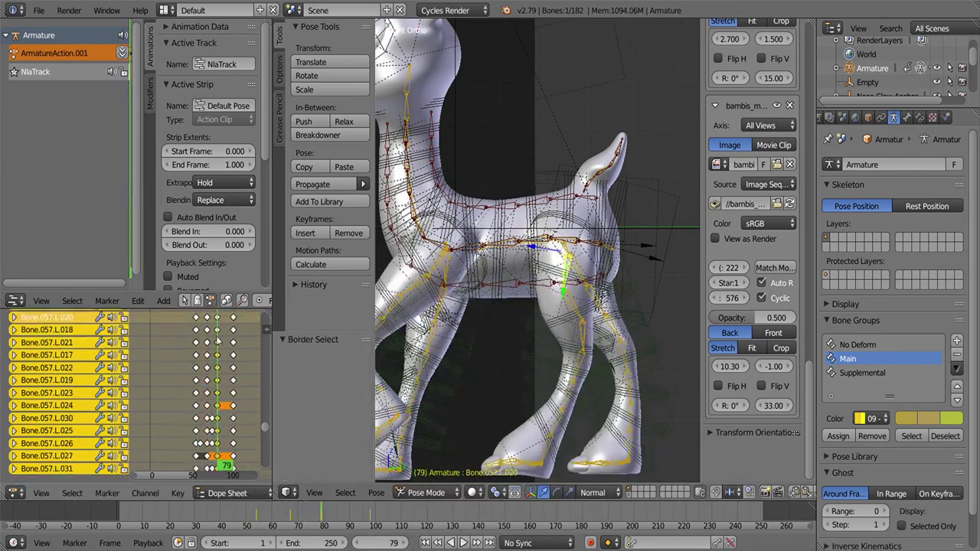
left_click(458, 542)
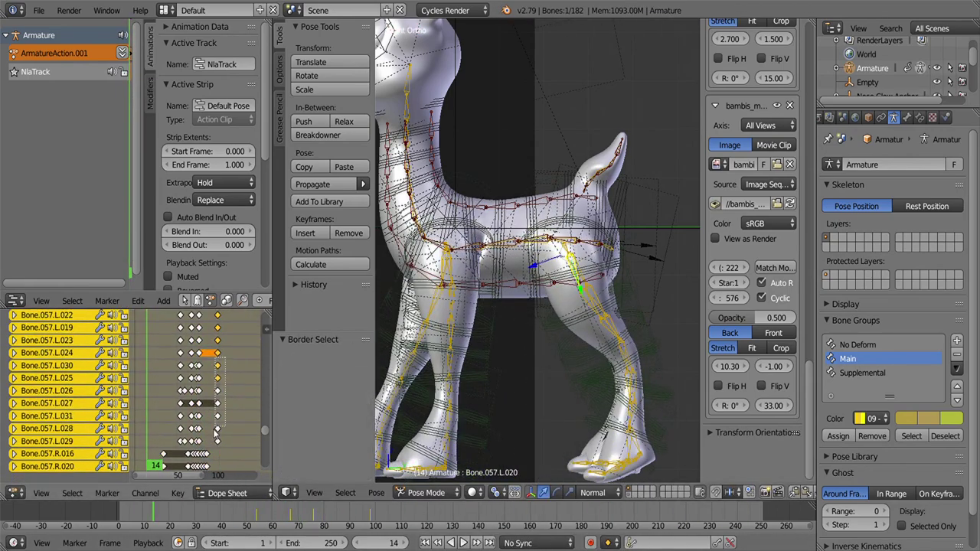
left_click(218, 419)
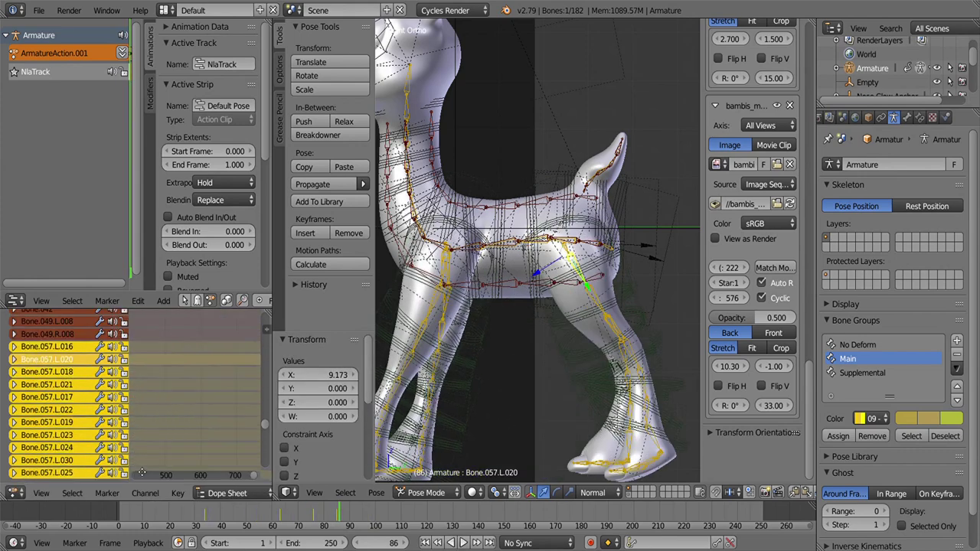
- Box-select leg-channel keyframes and shift them back one frame with G -1
left_click_drag(218, 419, 186, 468)
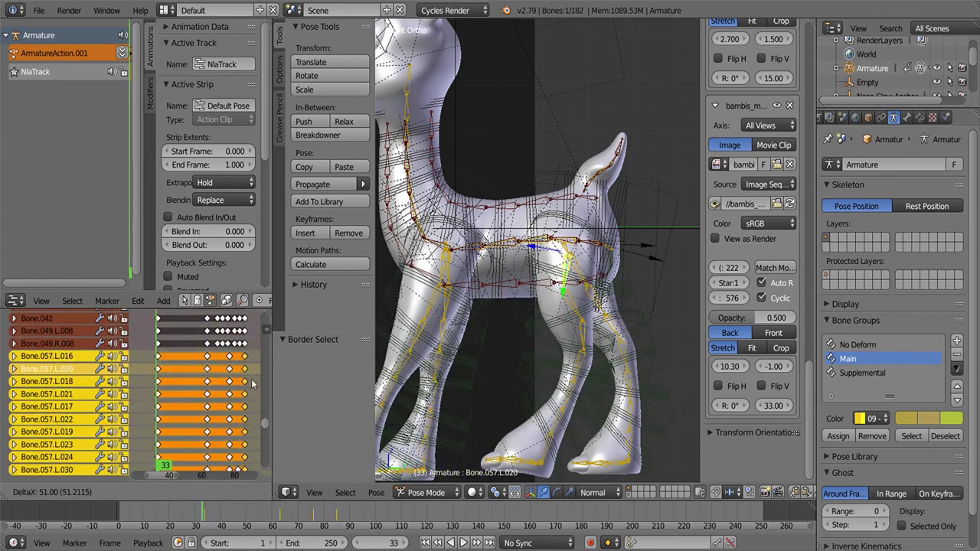
scroll(228, 391, "down", 3)
key("a")
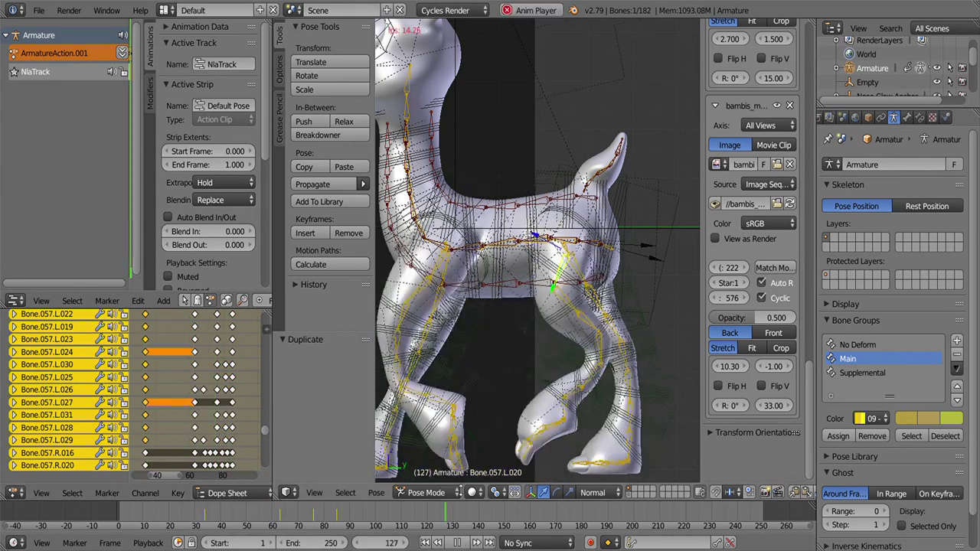
key("alt+a")
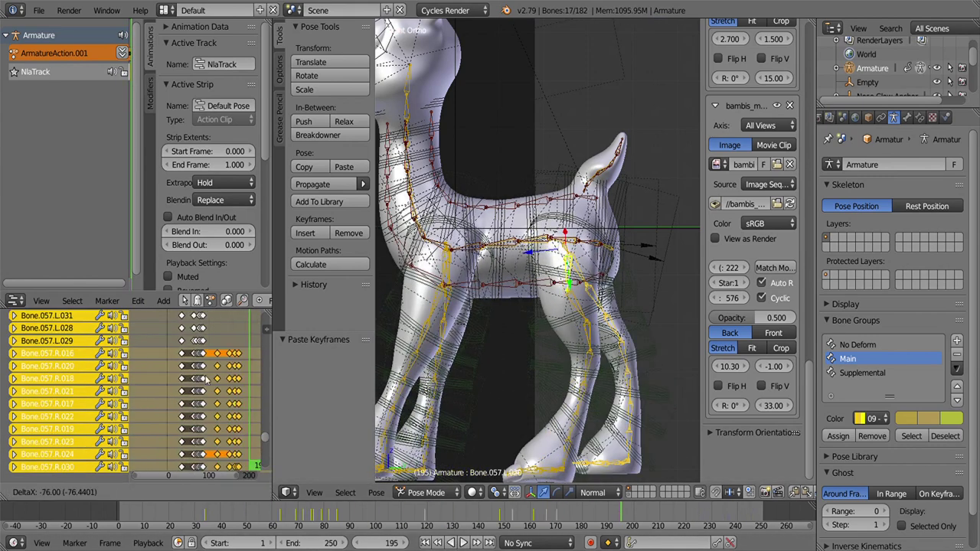
scroll(230, 398, "down", 3)
type("g-1")
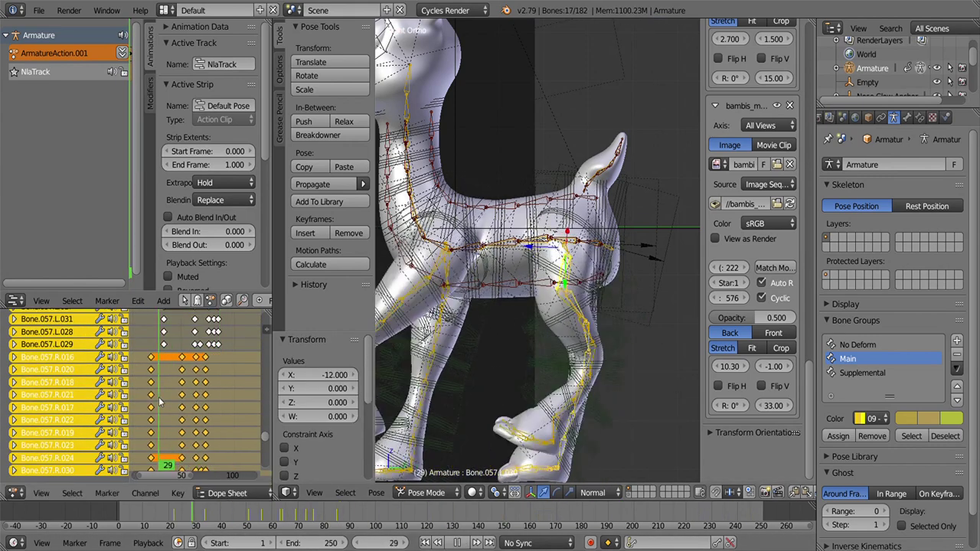
left_click_drag(205, 419, 203, 359)
- Slide the selected leg keyframes to a new point on the timeline
key("g")
left_click(203, 358)
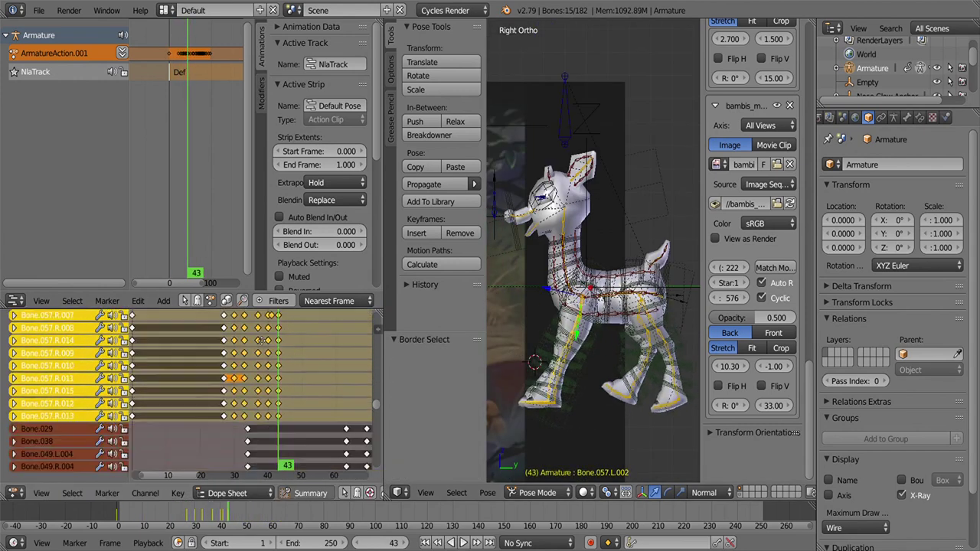
scroll(262, 371, "down", 3)
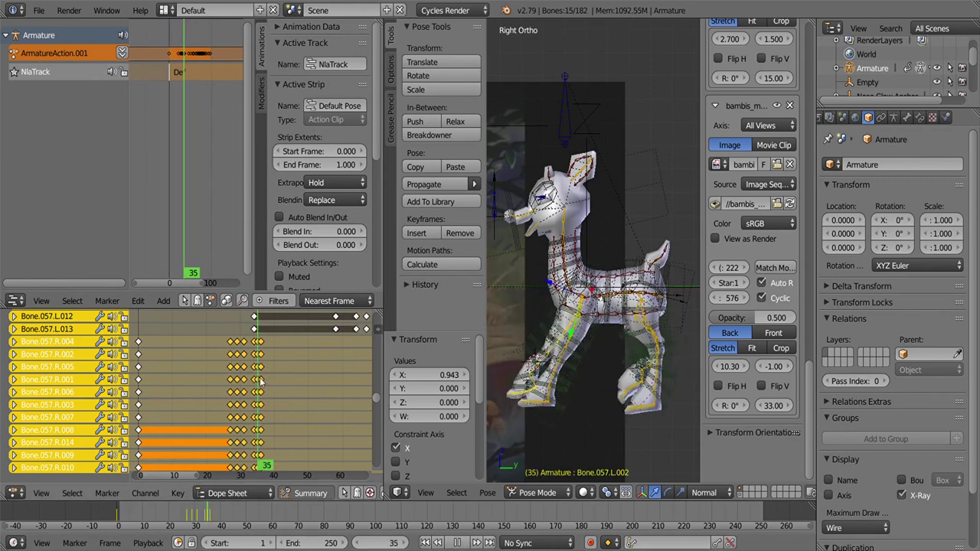
left_click_drag(265, 312, 258, 422)
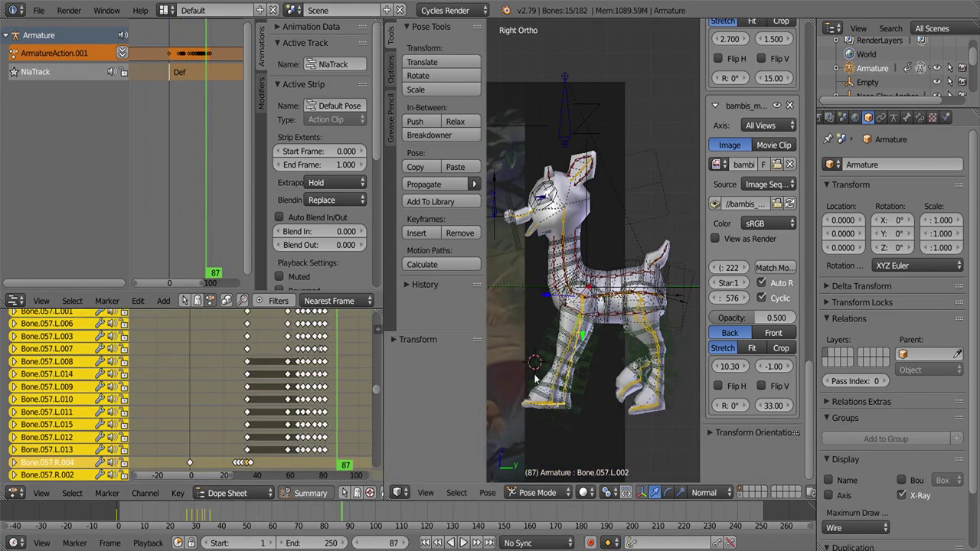
- Play the walk cycle from the side view and squeeze the selected keyframes closer in time
key("a")
middle_click_drag(536, 345, 568, 344)
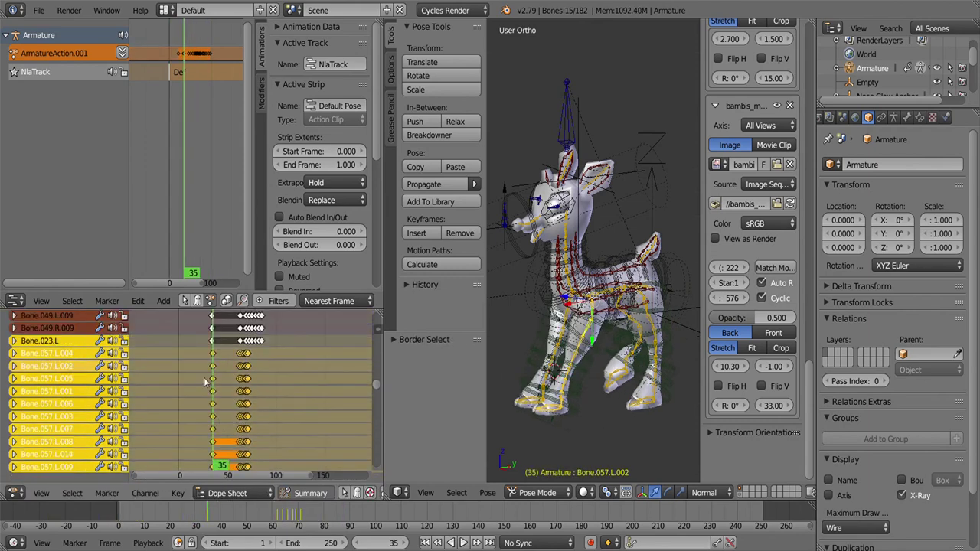
key("KP_3")
key("alt+a")
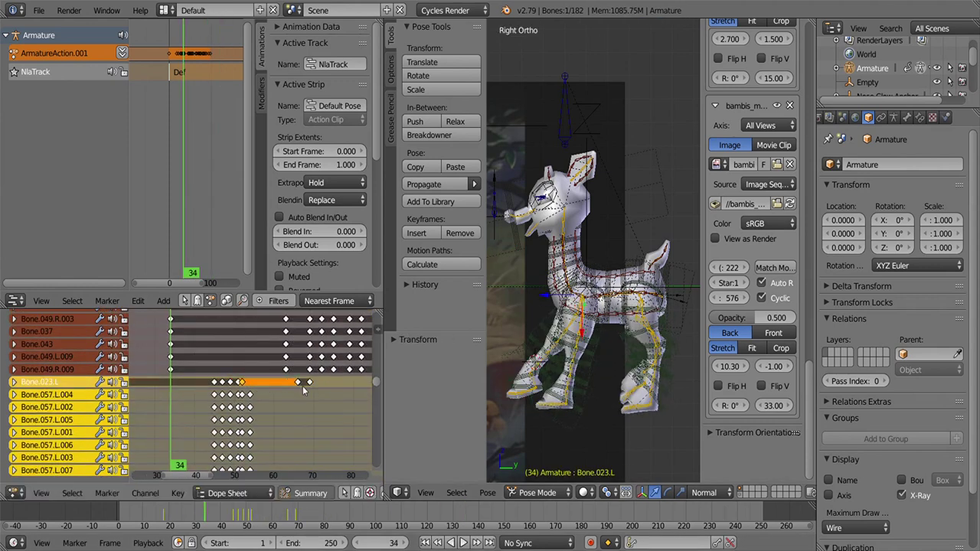
key("Escape")
key("Home")
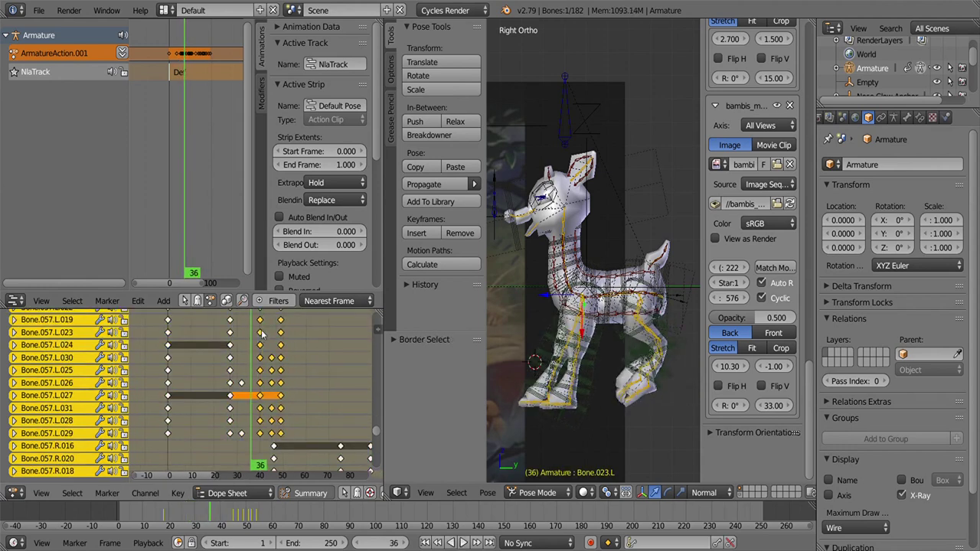
key("s")
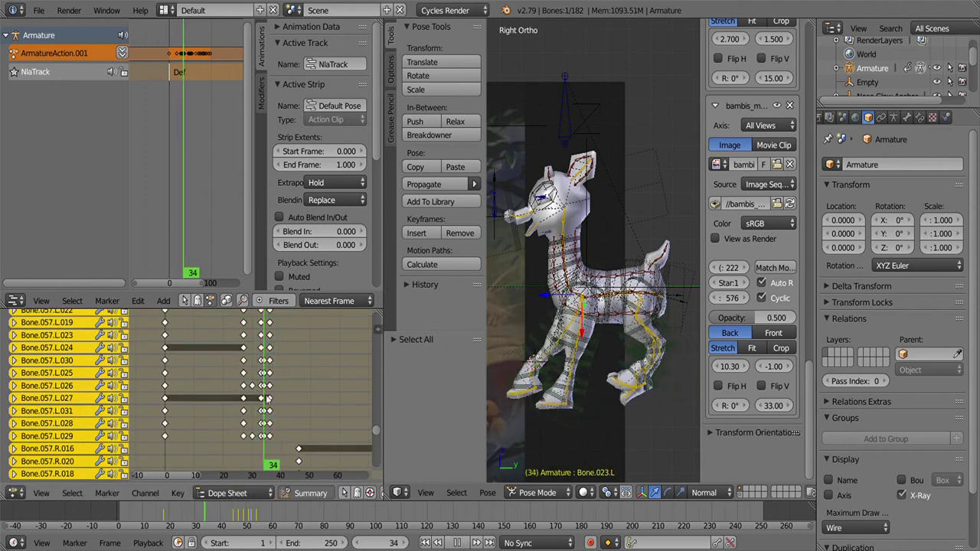
key("alt+a")
key("Home")
- Compare the deer's leg poses at frames 50 and 10 with the reference footage in camera view
key("a")
middle_click_drag(499, 385, 329, 397)
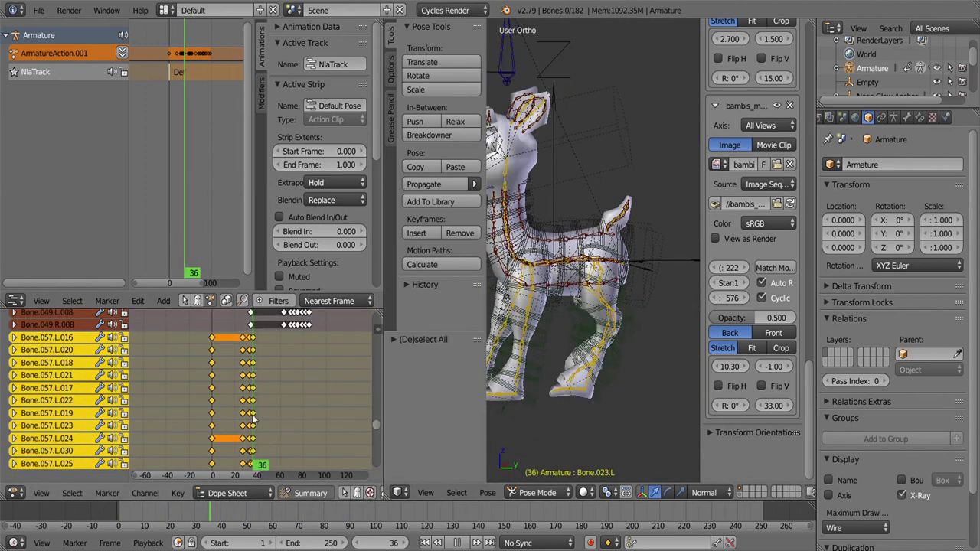
scroll(253, 417, "down", 5)
key("a")
scroll(337, 383, "down", 10)
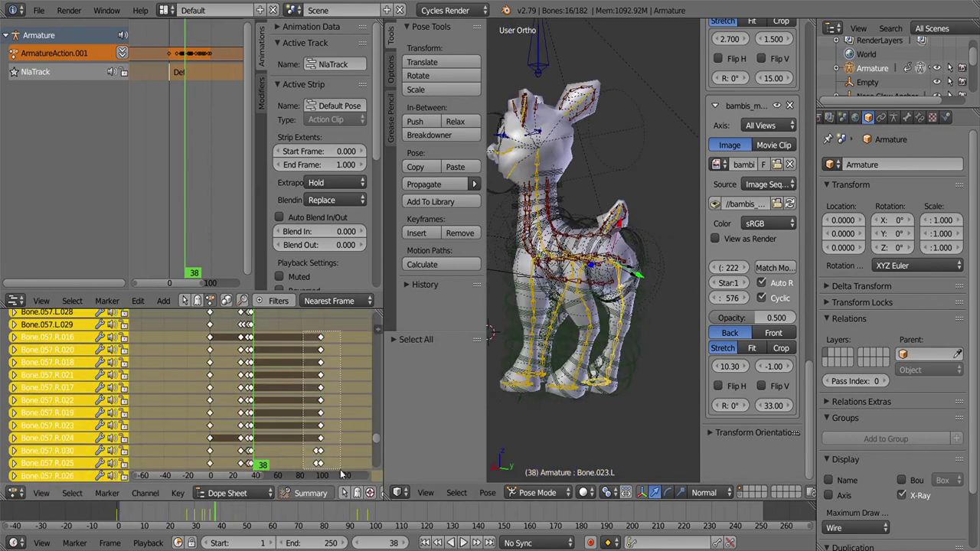
left_click(295, 428)
key("alt+a")
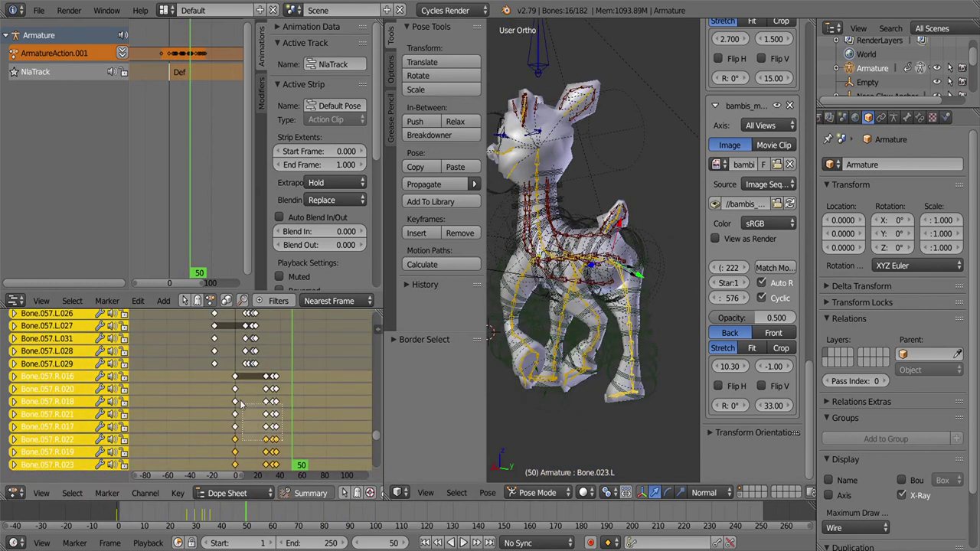
scroll(287, 413, "down", 5)
key("KP_3")
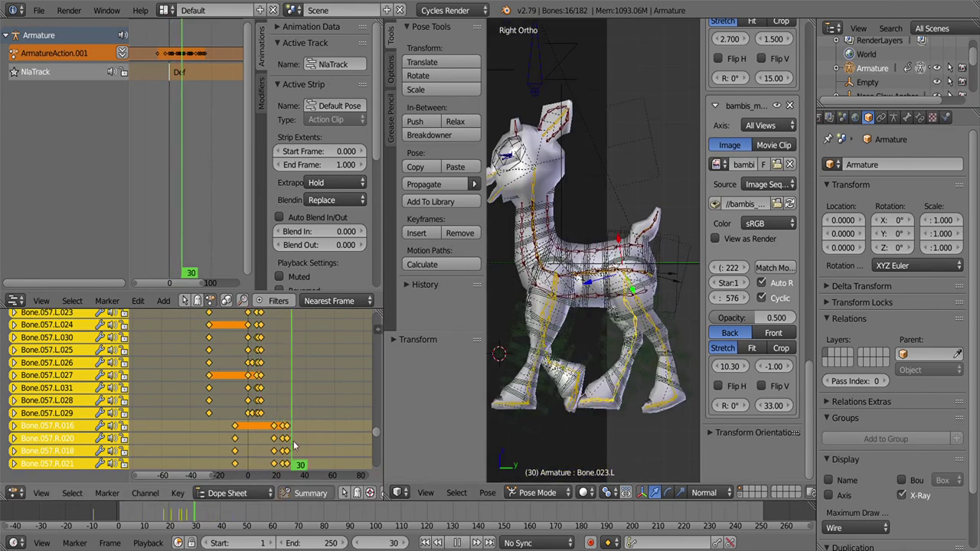
key("KP_0")
left_click(263, 428)
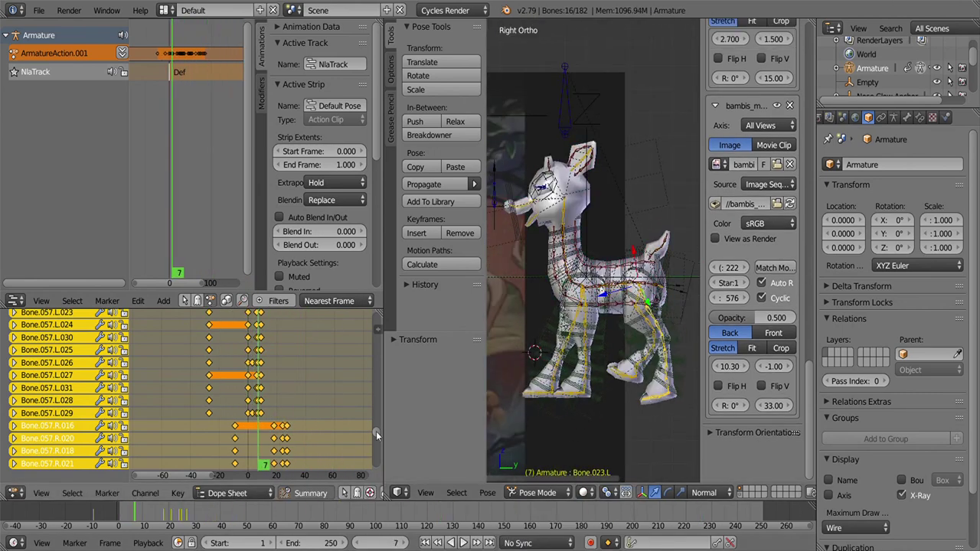
key("alt+a")
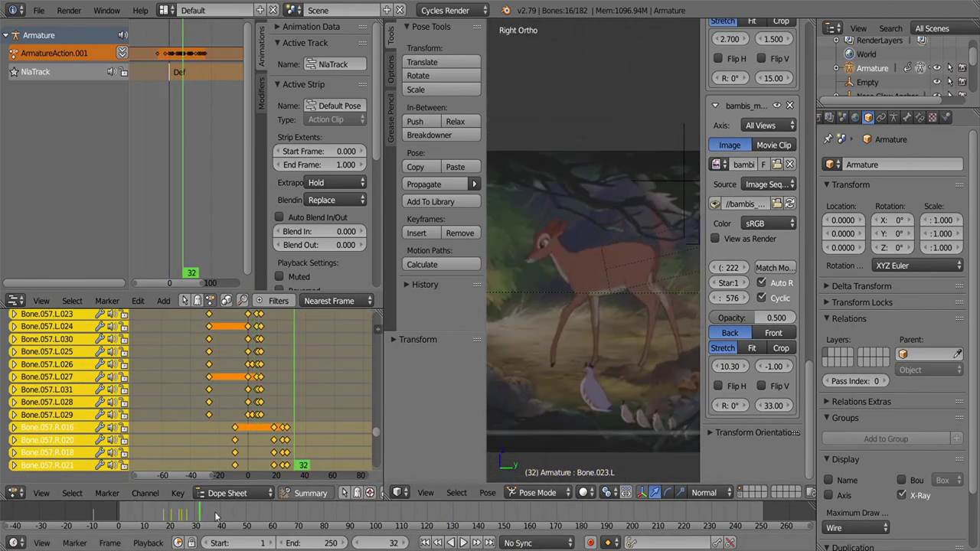
left_click_drag(331, 513, 345, 524)
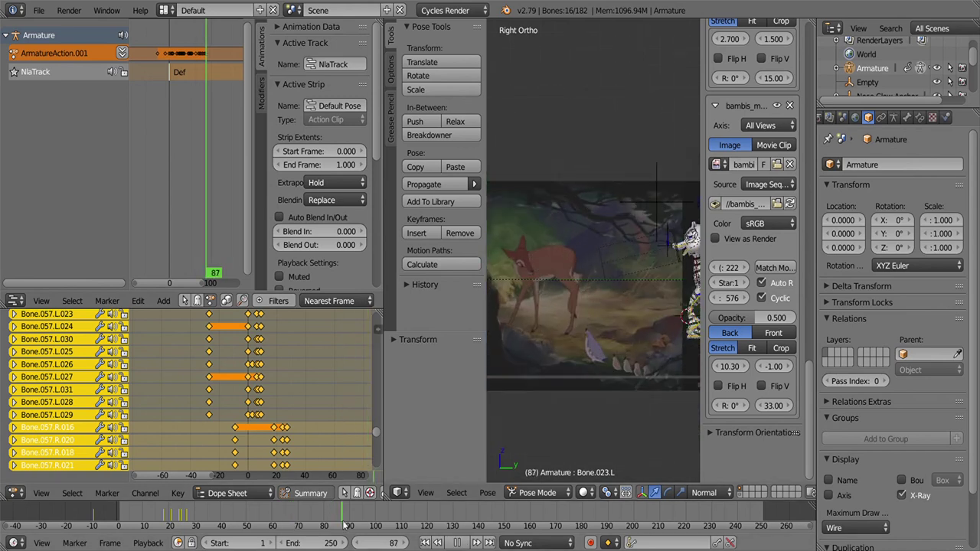
- Stretch a group of leg keyframes apart in time and shift them one frame earlier (g-1)
left_click(246, 424)
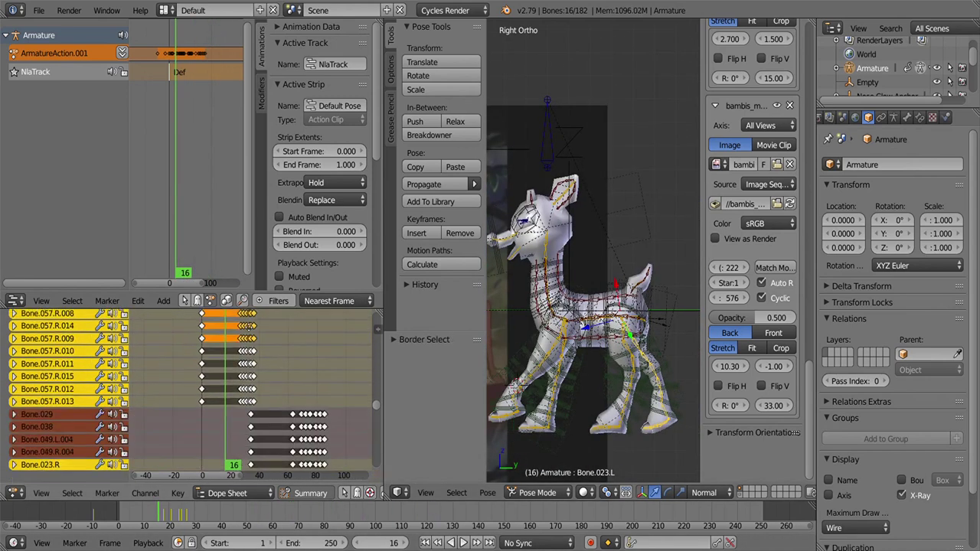
scroll(248, 413, "down", 3)
scroll(254, 394, "down", 3)
scroll(259, 375, "down", 3)
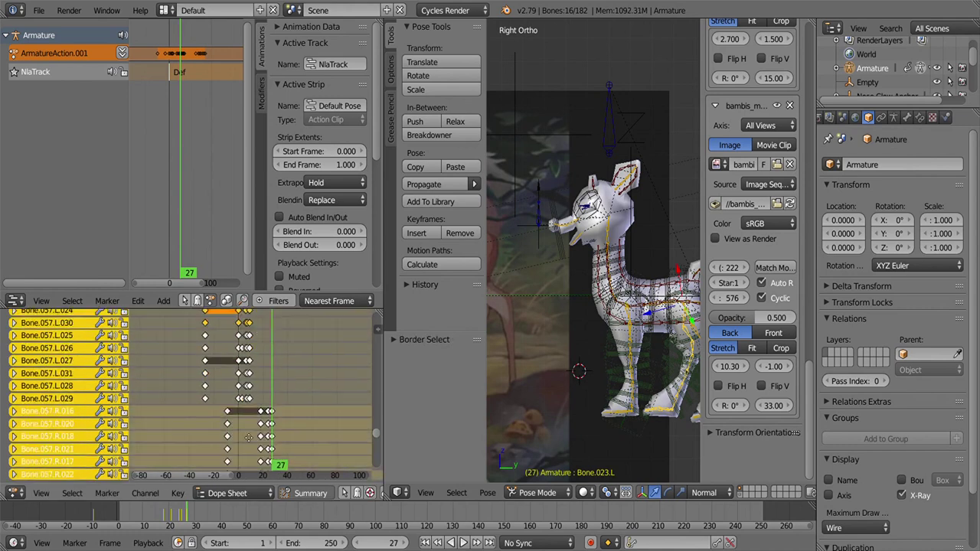
scroll(264, 352, "down", 3)
scroll(271, 444, "up", 2)
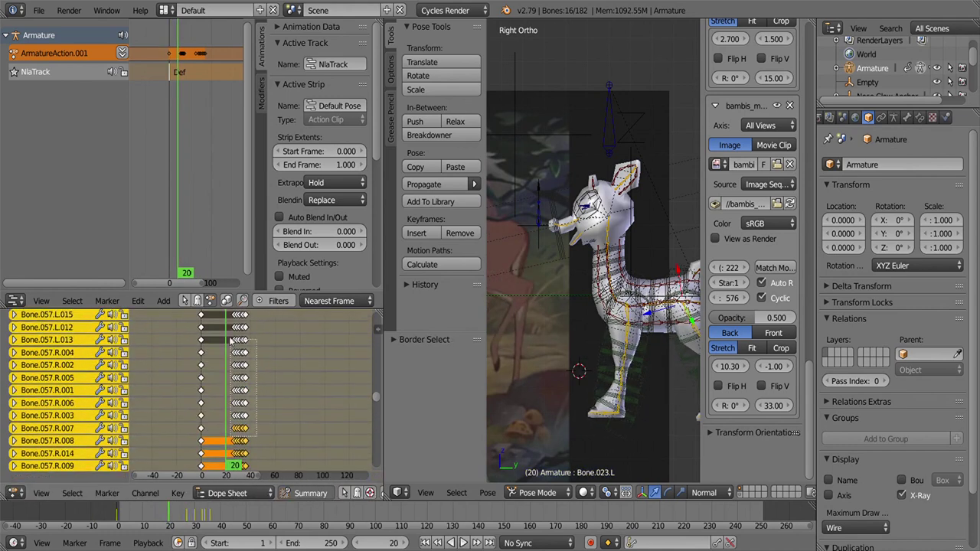
key("s")
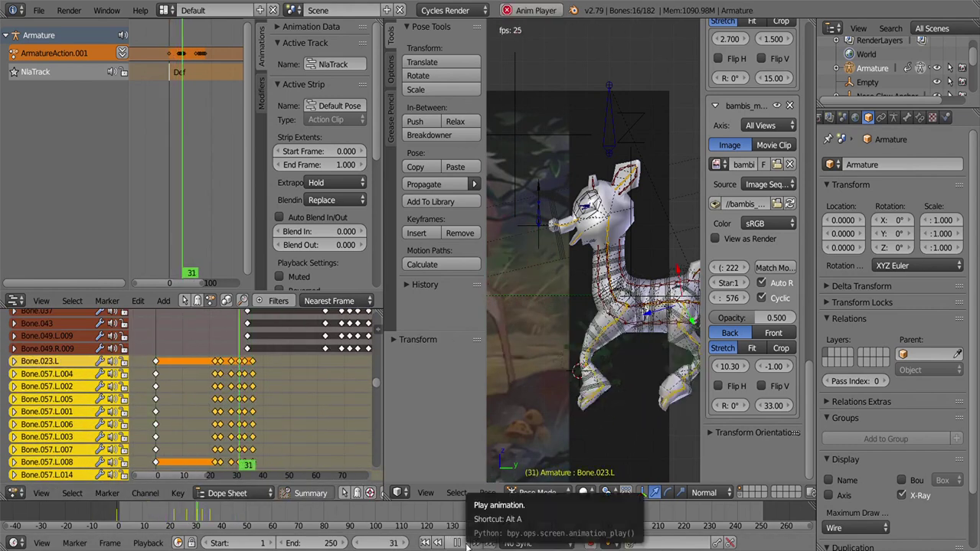
left_click(196, 416)
middle_click_drag(582, 268, 627, 252)
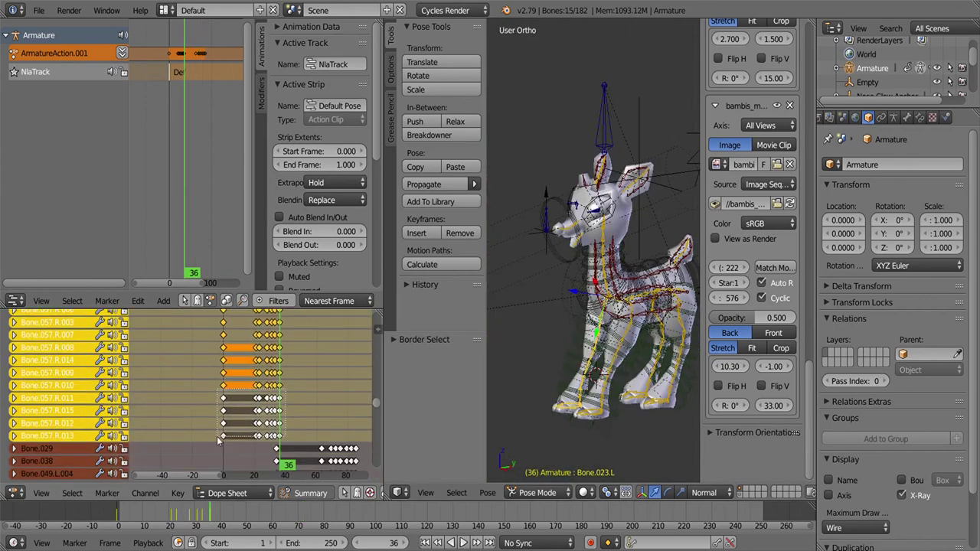
type("g-1")
left_click(274, 368)
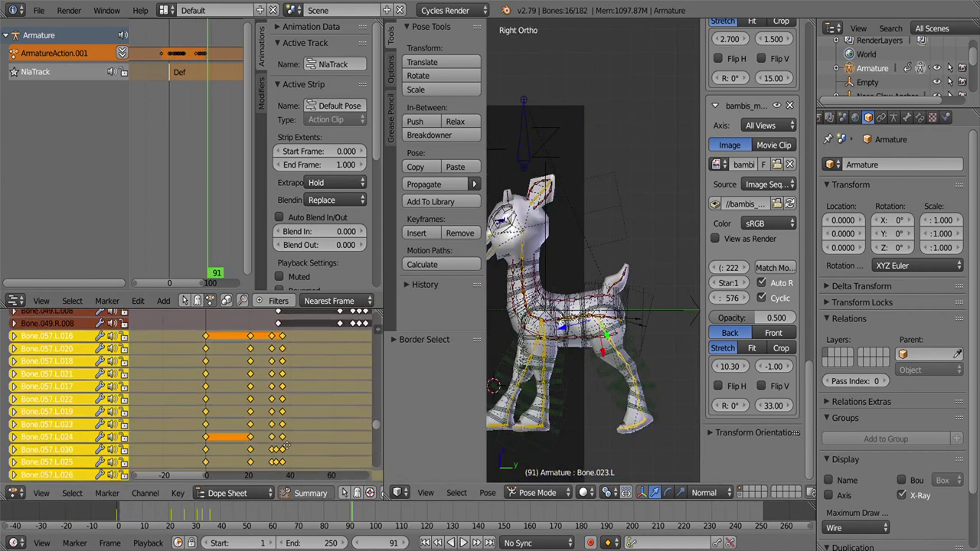
- Preview the walk in the Graph Editor, then return to the Dope Sheet and replay it
key("a")
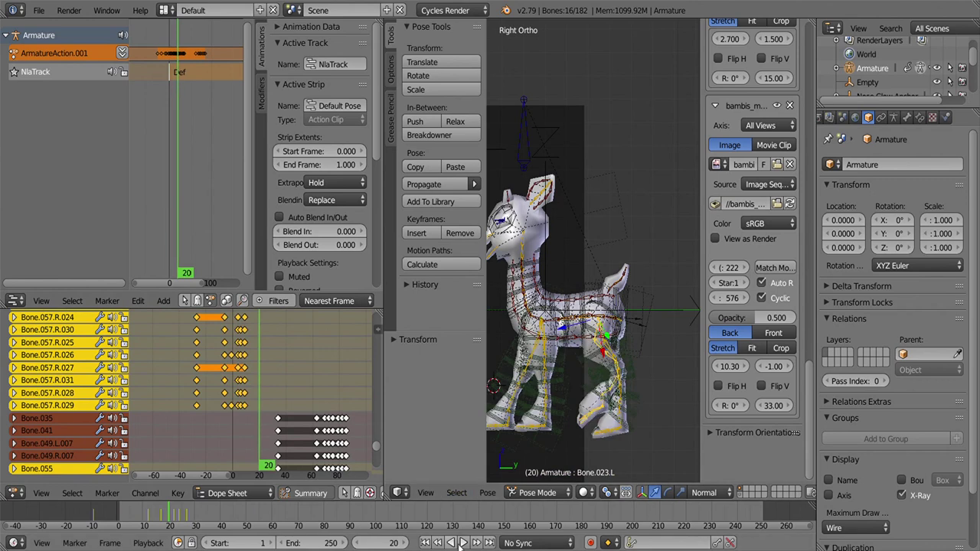
left_click(462, 543)
left_click(460, 543)
key("ctrl+Tab")
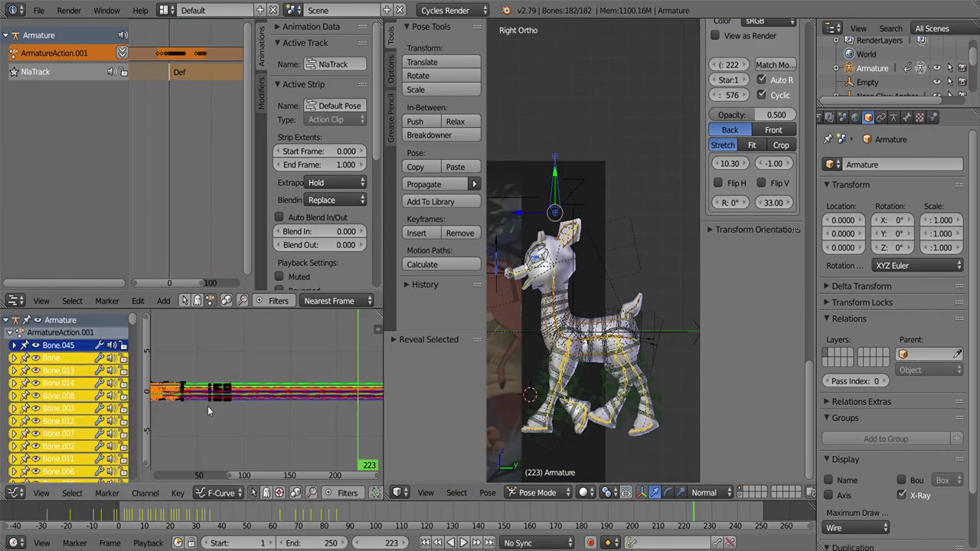
key("ctrl+Tab")
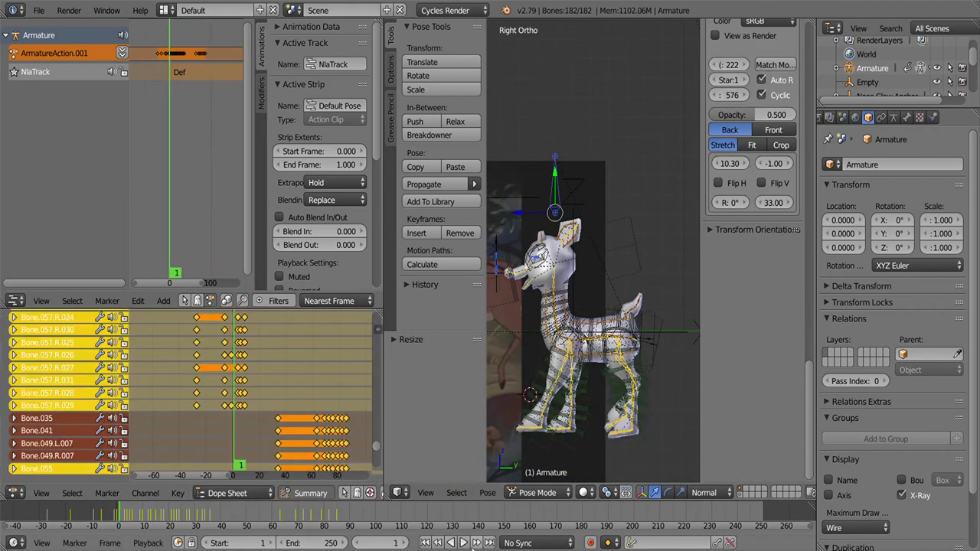
key("alt+a")
left_click(15, 492)
left_click(38, 436)
key("a")
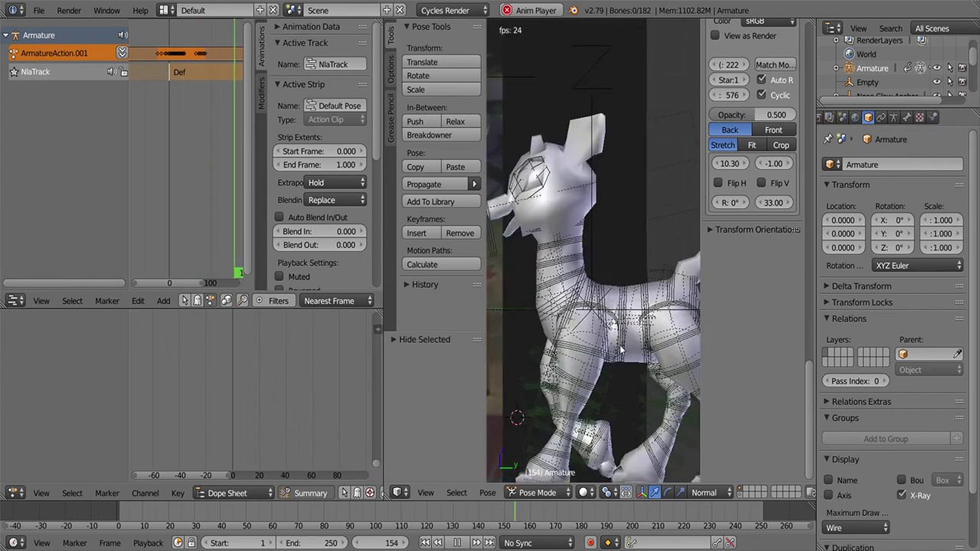
key("Escape")
key("a")
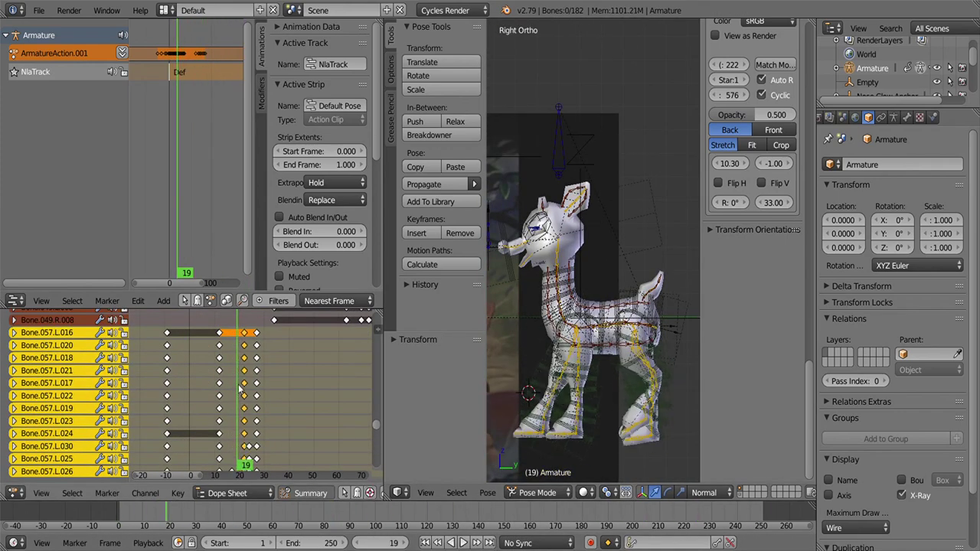
left_click(463, 543)
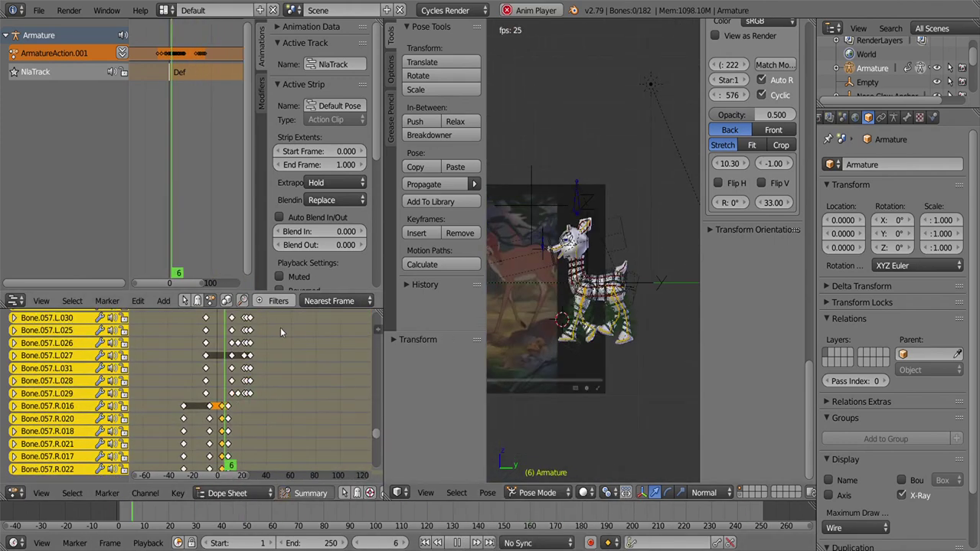
- Box-select two columns of leg keyframes and move them along the timeline
left_click(134, 395)
scroll(379, 408, "up", 5)
scroll(377, 413, "down", 5)
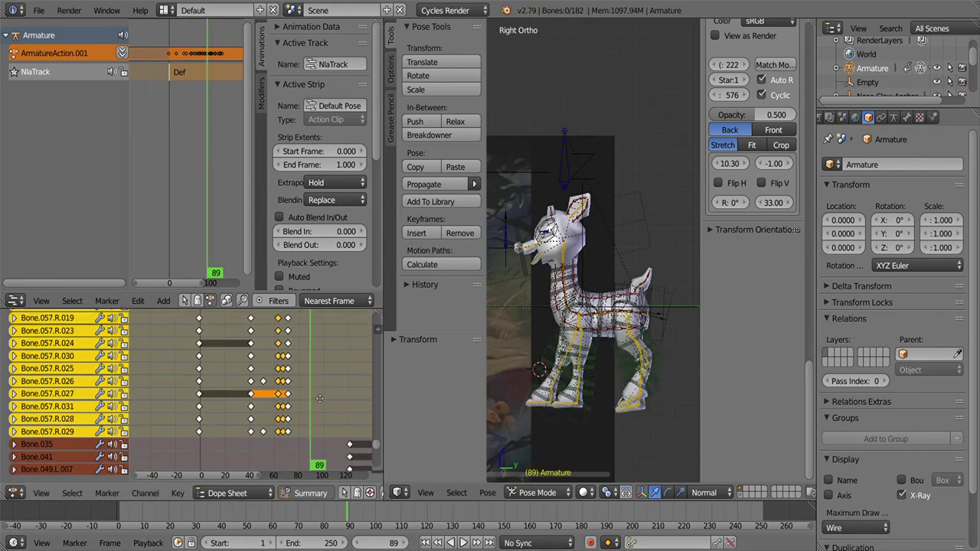
middle_click_drag(319, 398, 256, 429)
left_click_drag(255, 468, 264, 369)
key("g")
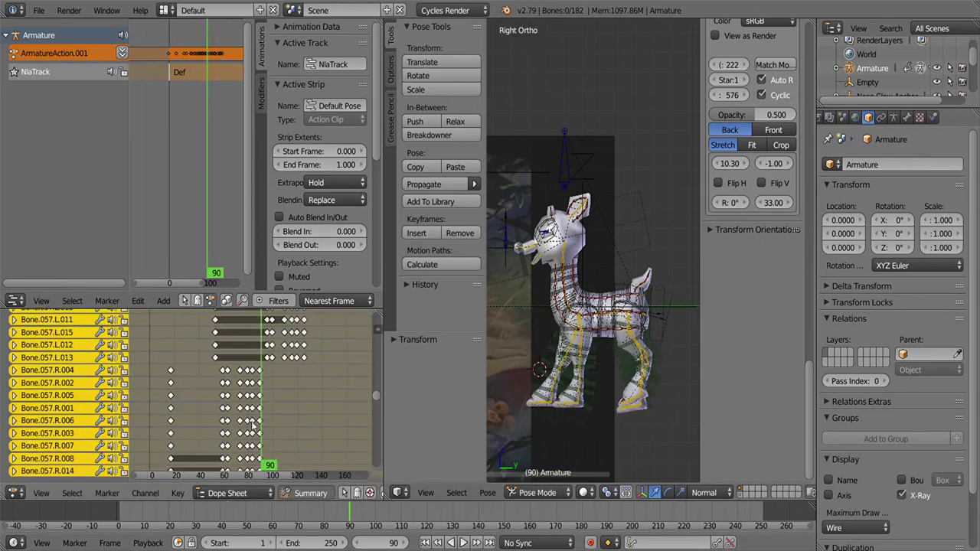
scroll(582, 306, "up", 4)
- Rotate the leg bones slightly and keyframe the adjusted pose at frame 78
key("i")
left_click(463, 542)
key("a")
key("r")
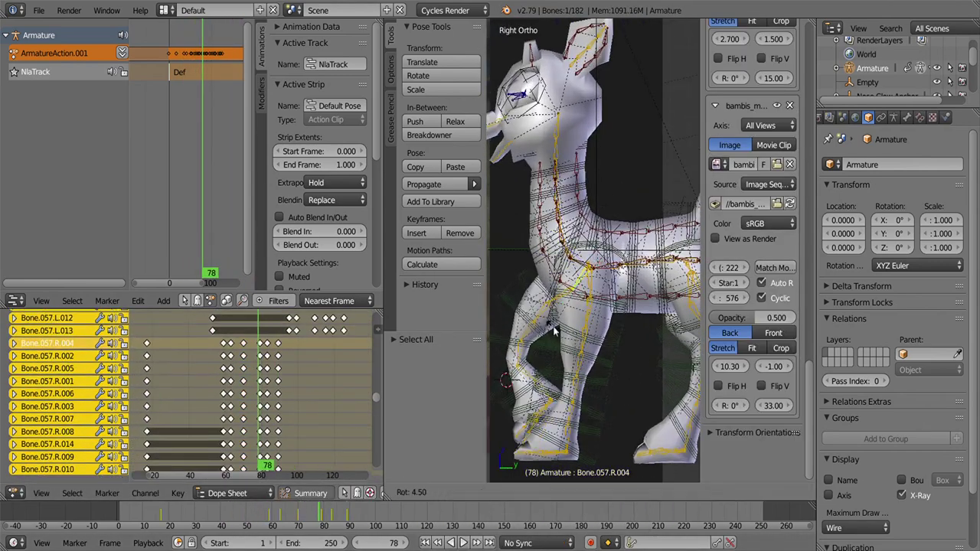
scroll(344, 373, "up", 3)
key("alt+a")
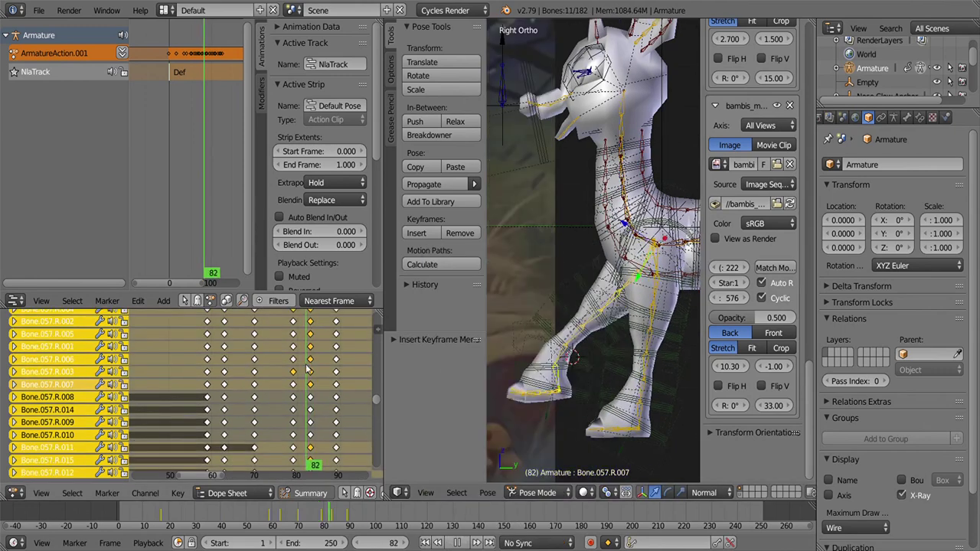
key("i")
key("alt+a")
key("Escape")
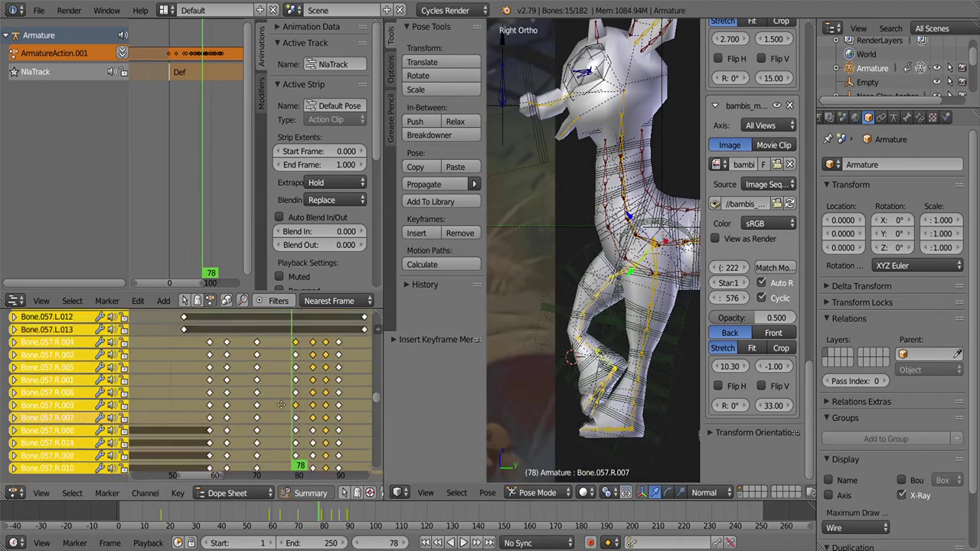
scroll(279, 432, "down", 2)
- Key the current leg pose and play the animation to review the step
key("i")
key("alt+shift+a")
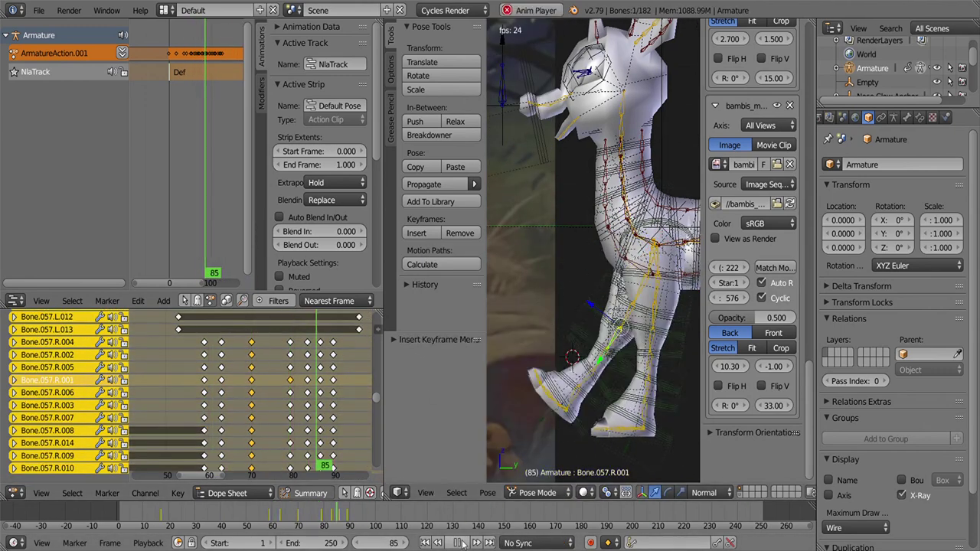
key("alt+a")
scroll(344, 451, "down", 3)
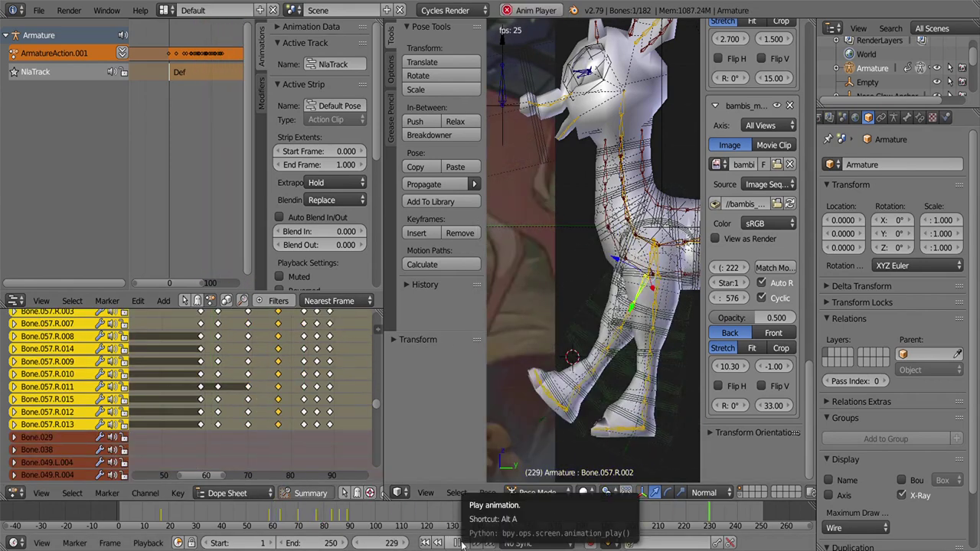
- Rotate leg bone Bone.057.R.006, select its linked leg bones and copy their pose
key("Escape")
right_click(570, 360)
key("r")
left_click(587, 350)
key("alt+a")
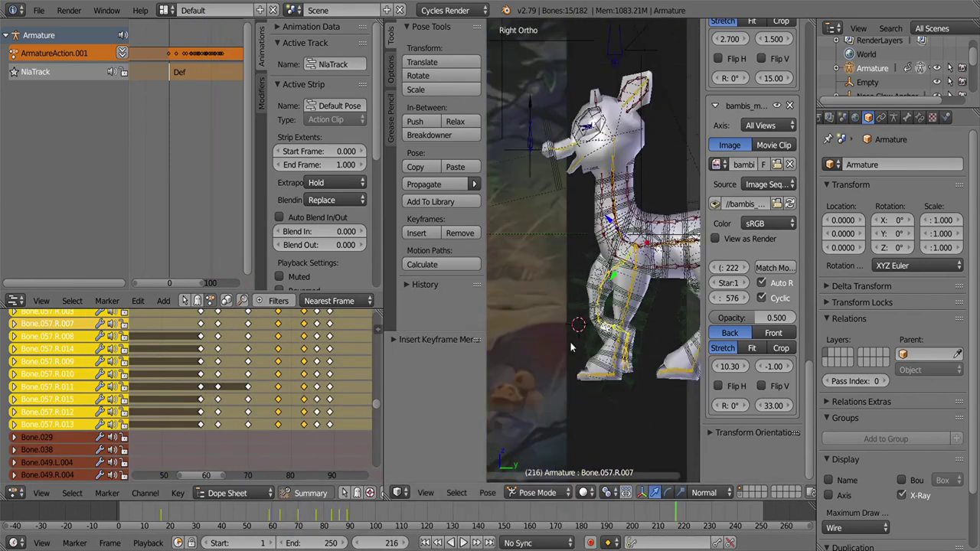
key("ctrl+l")
key("Home")
key("ctrl+c")
key("alt+a")
scroll(277, 358, "up", 5)
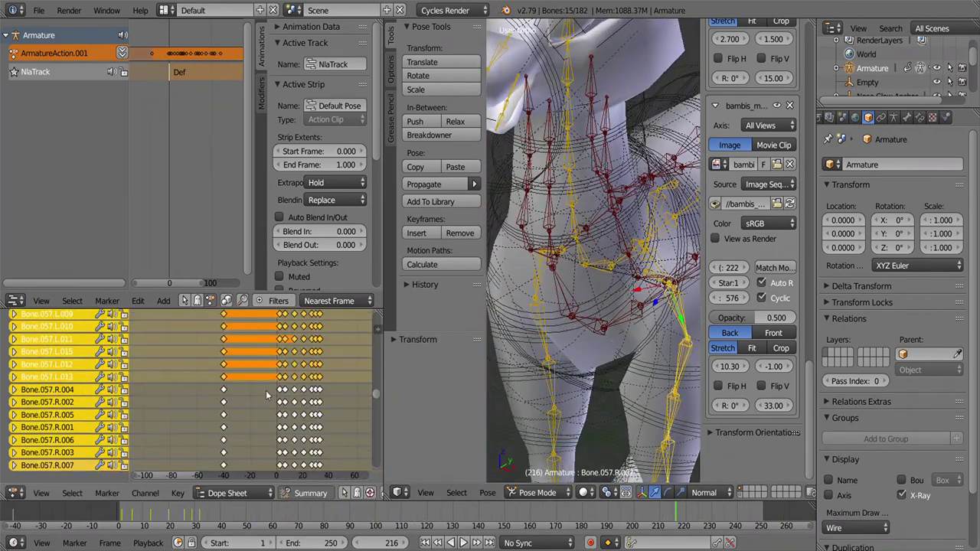
key("alt+a")
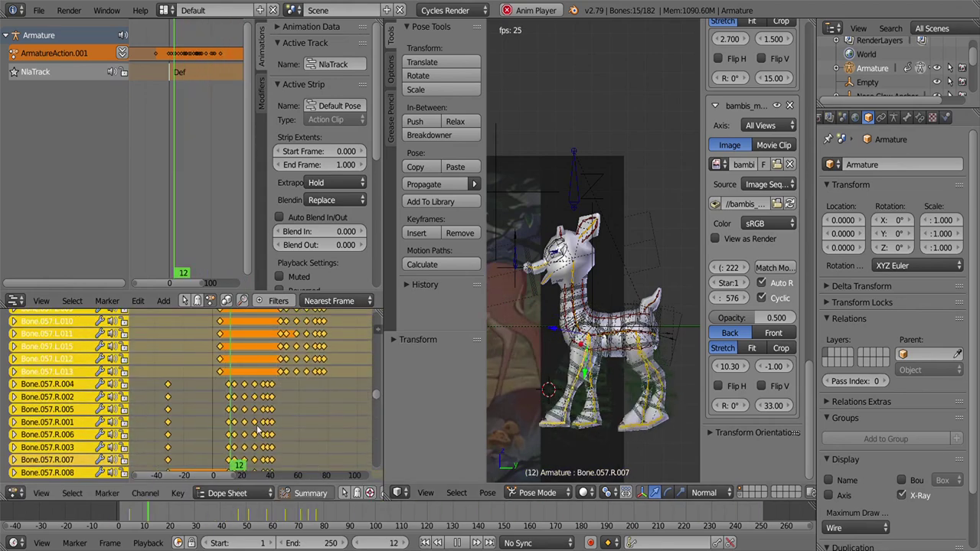
- Hide and reveal the bones, then delete the right-leg keyframes from frames 0–40
key("h")
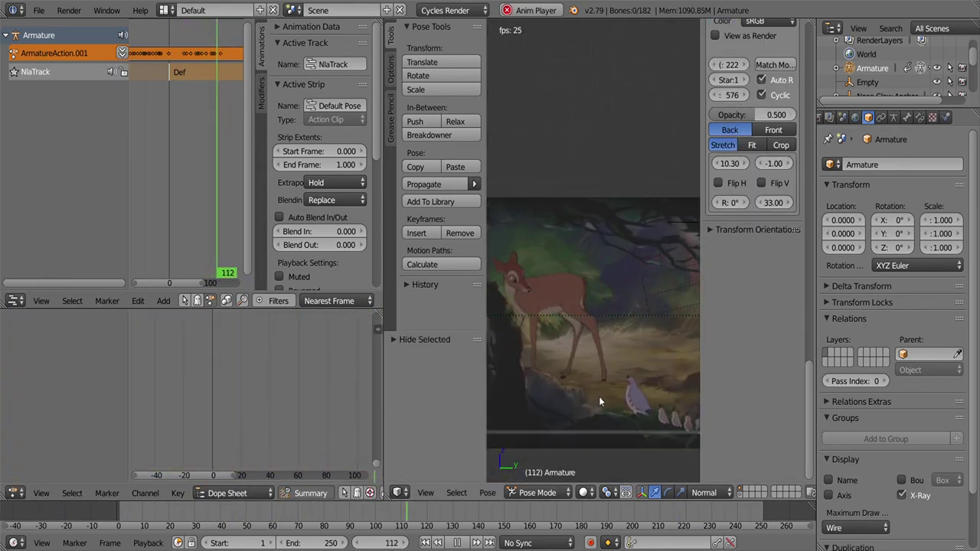
key("alt+h")
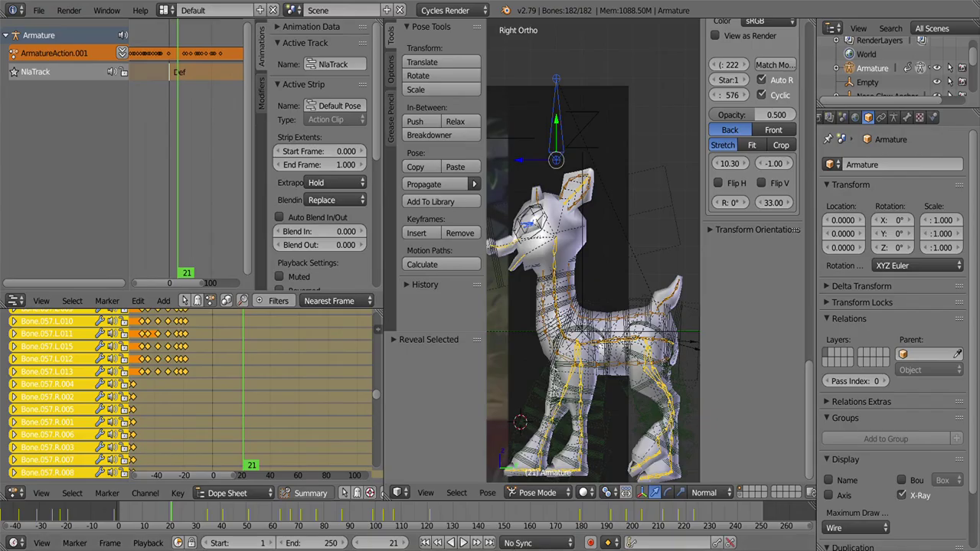
key("alt+i")
scroll(192, 390, "up", 10)
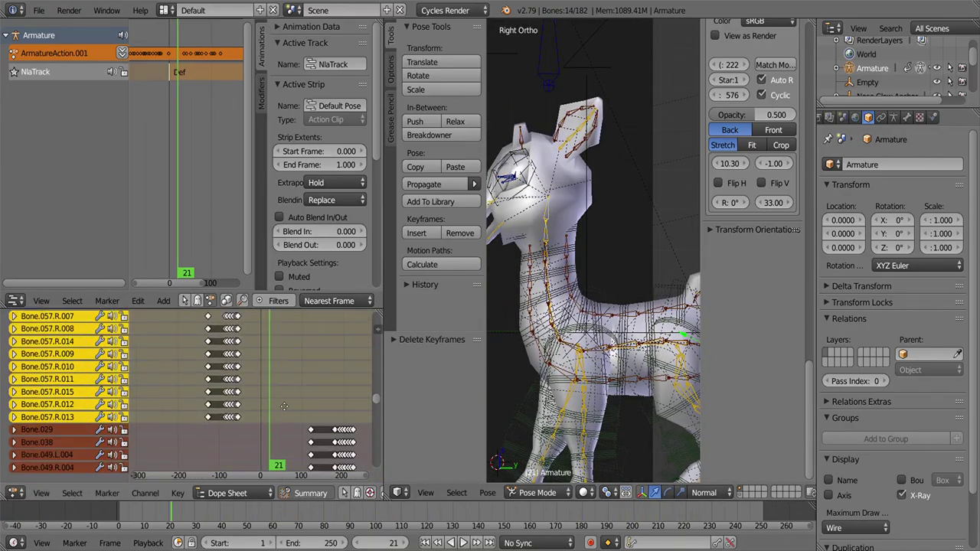
- Confirm the keyframe deletion, deselect all bones, and extend the selection to the body bones' keys
key("alt+a")
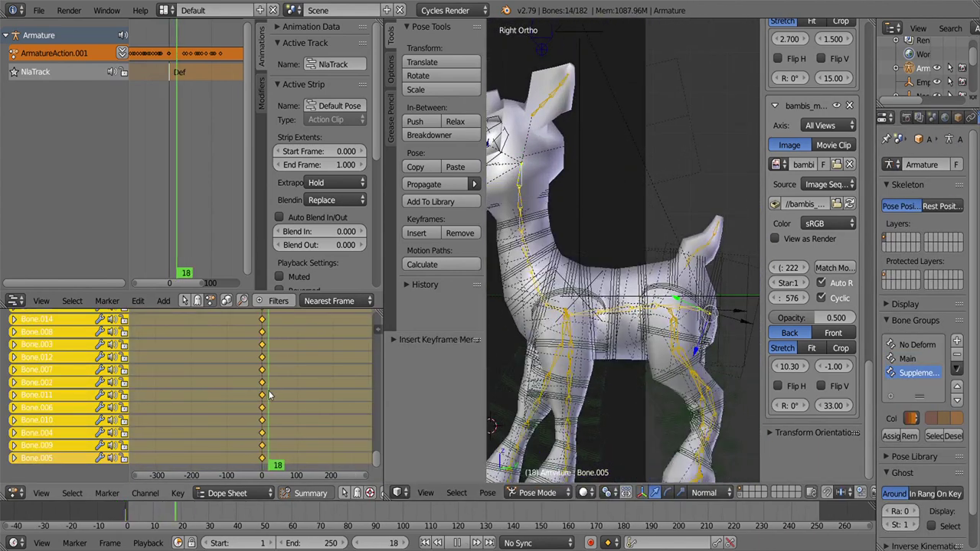
key("Escape")
key("a")
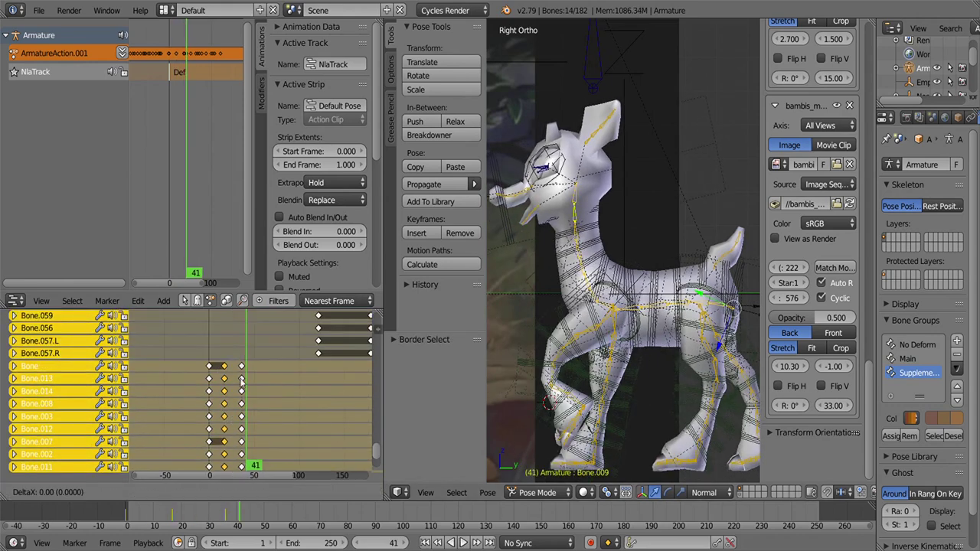
key("alt+a")
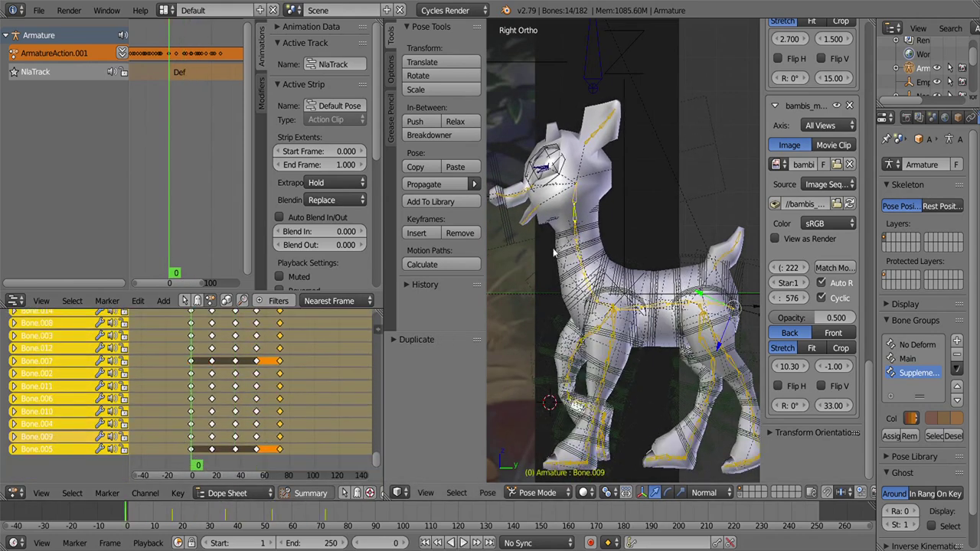
left_click(462, 544)
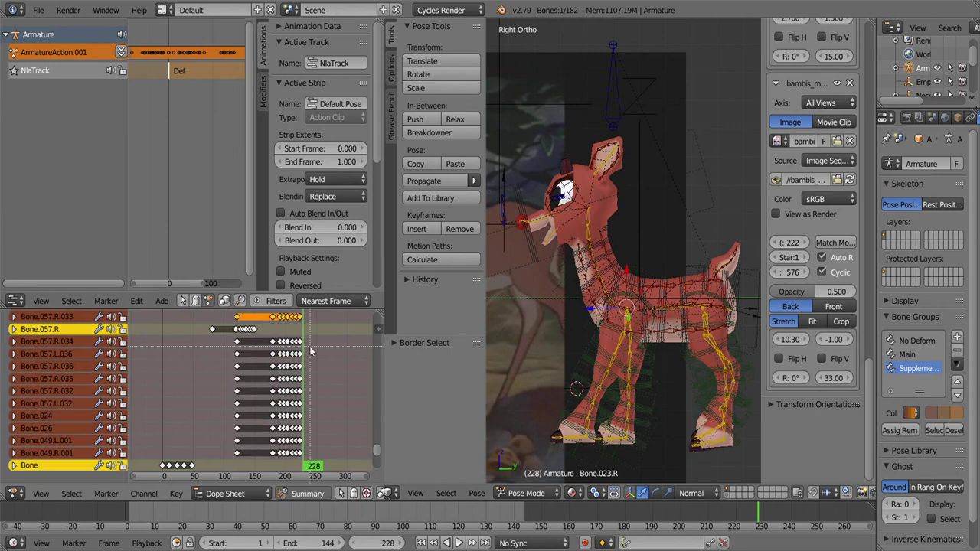
- Delete the stray keyframes and play back to frame 82
key("x")
left_click(196, 376)
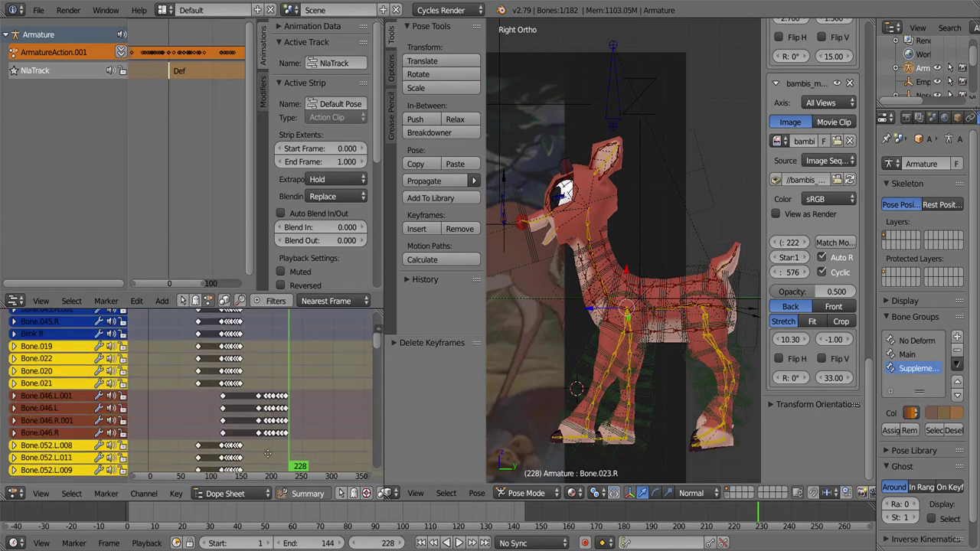
left_click(459, 543)
left_click(453, 543)
- Set the current frame to 82, shift the selected leg keyframes, and replay to check timing
scroll(206, 433, "down", 2)
left_click(205, 430)
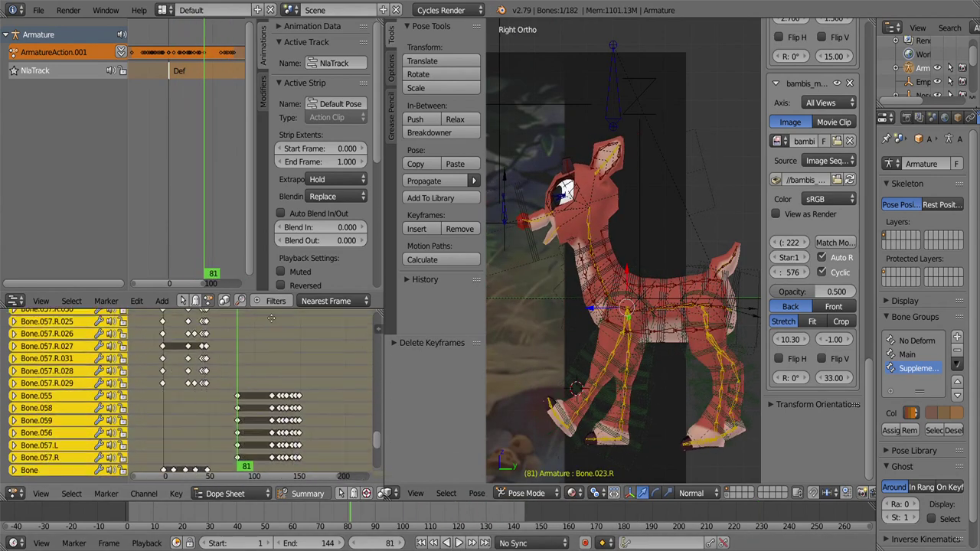
left_click_drag(359, 321, 185, 390)
key("alt+a")
scroll(217, 390, "down", 3)
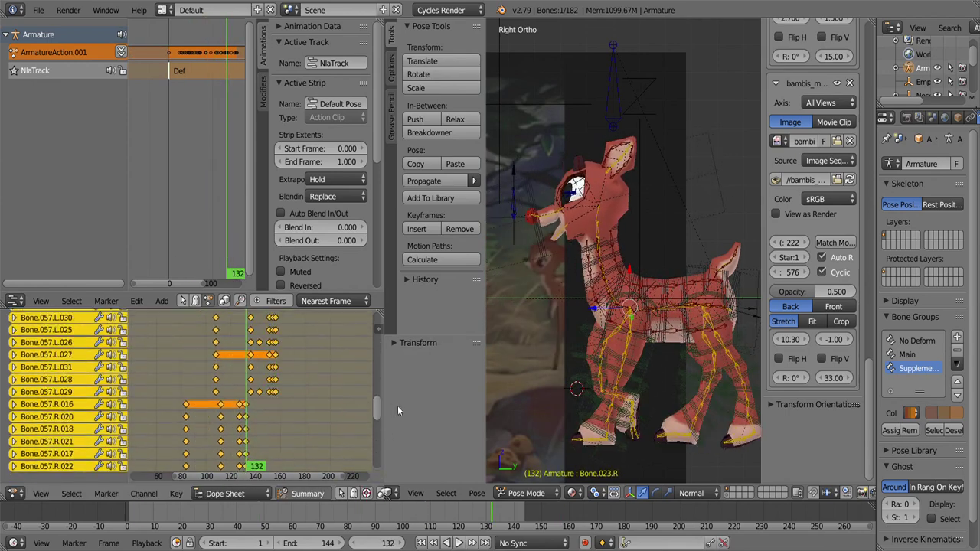
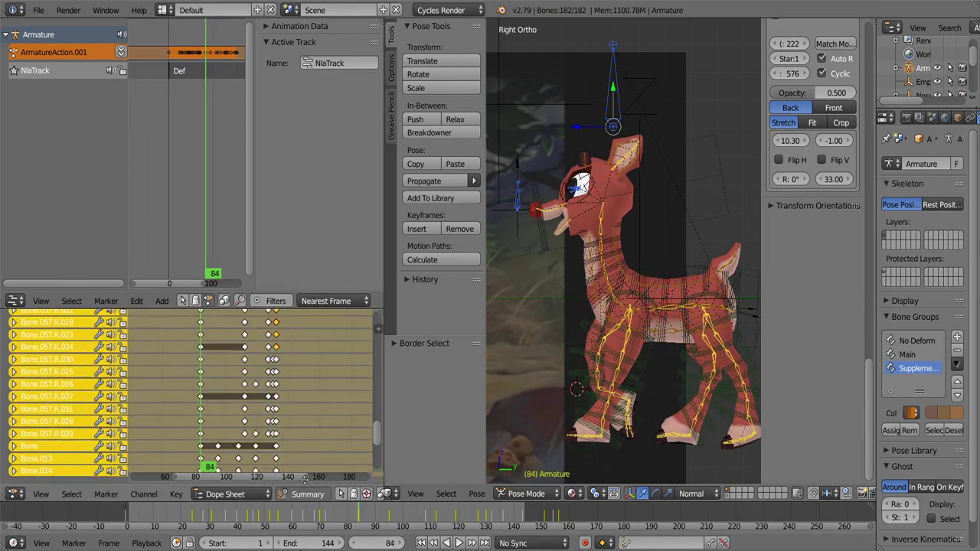
- Play the walk cycle with the bones hidden to check how the mesh moves
left_click(459, 543)
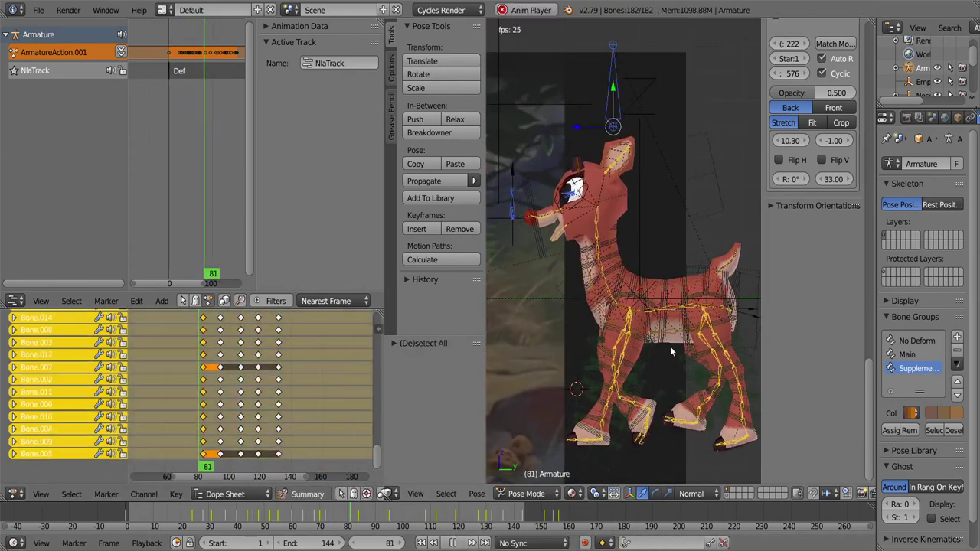
key("h")
key("alt+a")
key("alt+h")
scroll(650, 344, "up", 4)
- Rotate the front left leg bone chain into a new pose
key("r")
left_click(613, 328)
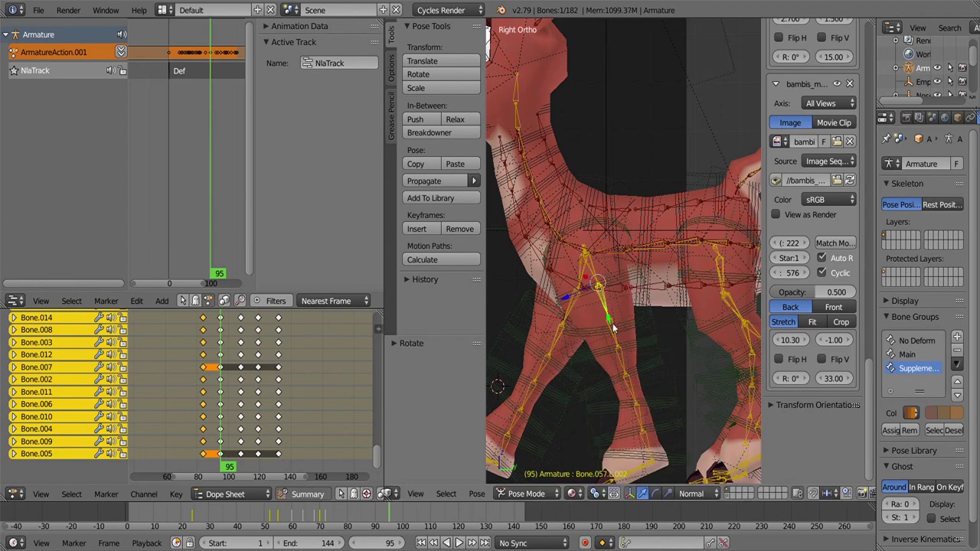
key("i")
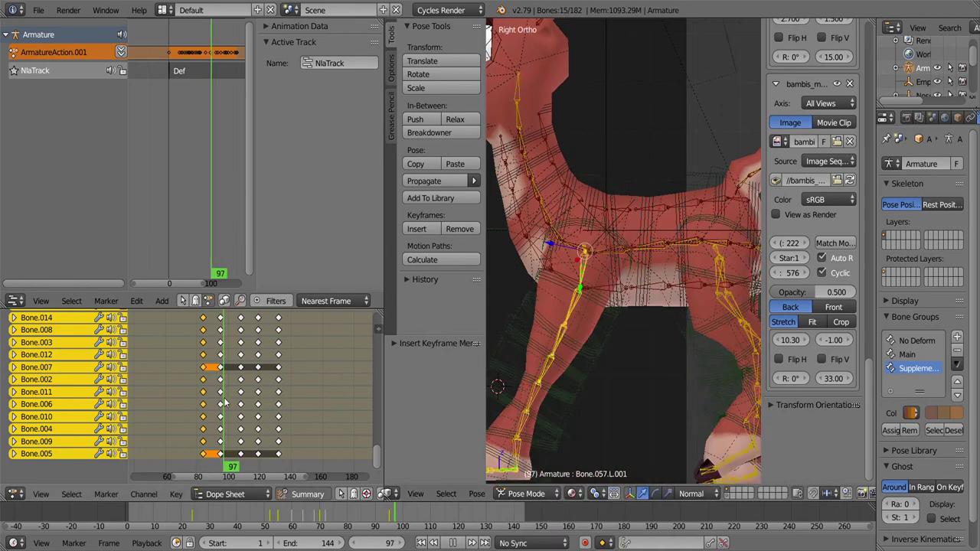
middle_click_drag(635, 391, 596, 360)
left_click(244, 353)
- Rotate lower leg bone Bone.057.L.004 and keyframe the adjusted leg pose
left_click(459, 543)
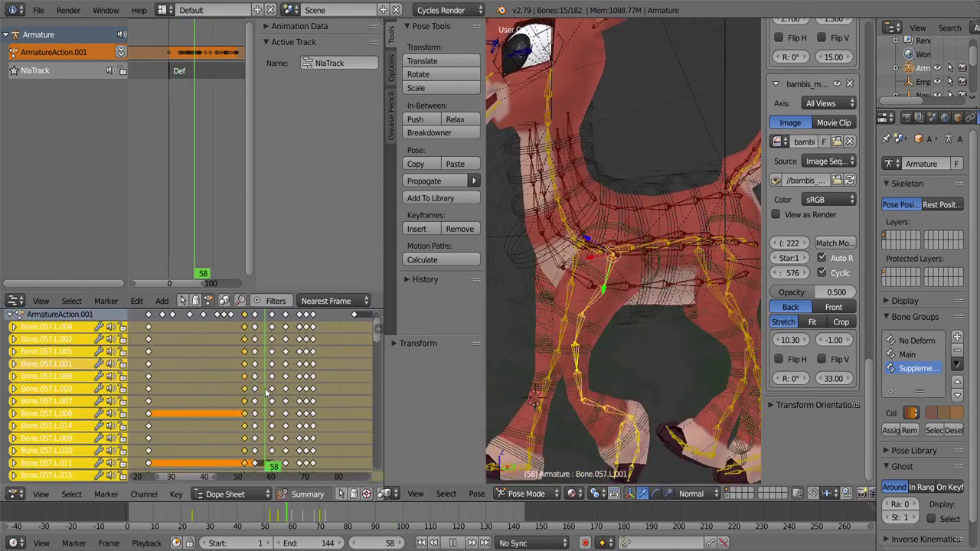
key("alt+a")
key("a")
right_click(618, 337)
key("r")
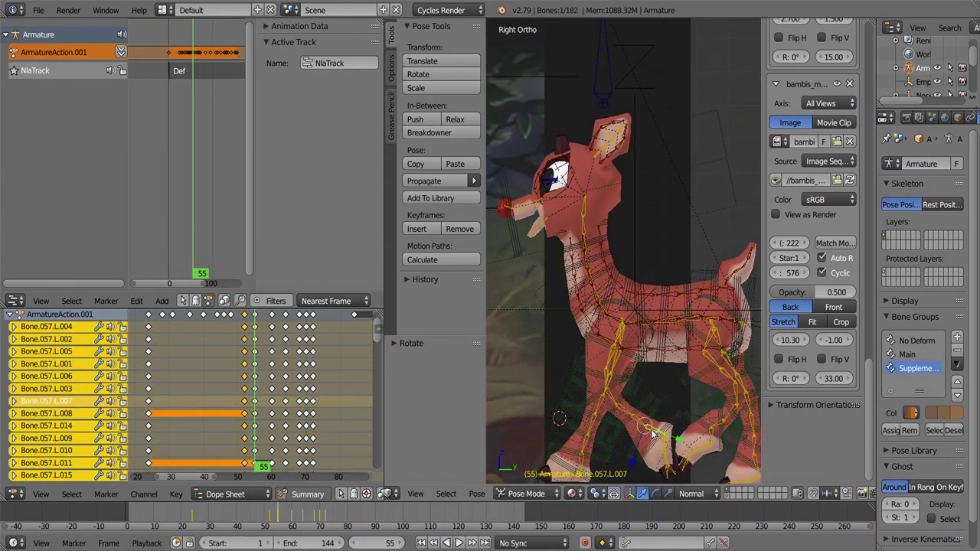
key("i")
key("a")
- Rotate another single left leg bone to refine the stride
left_click(460, 542)
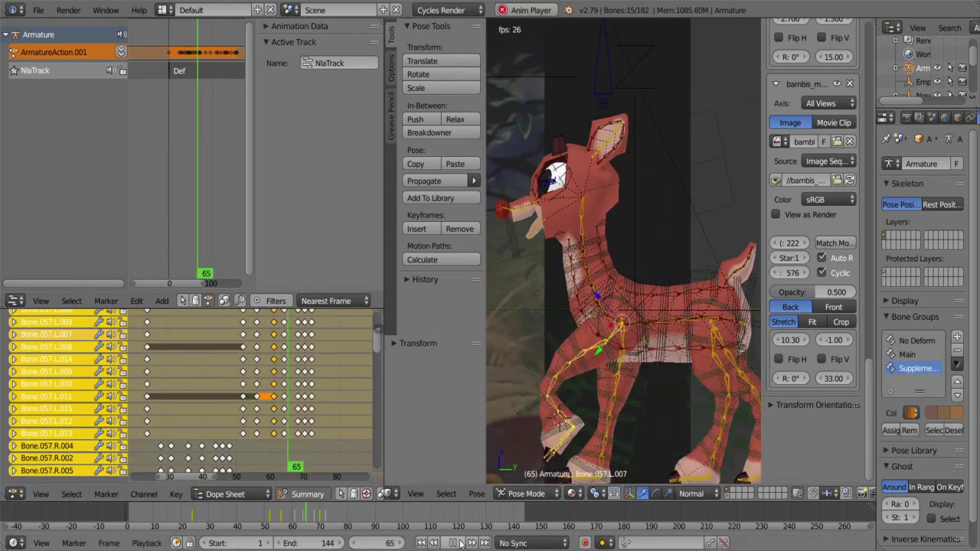
key("alt+a")
key("a")
right_click(603, 351)
key("r")
left_click(603, 350)
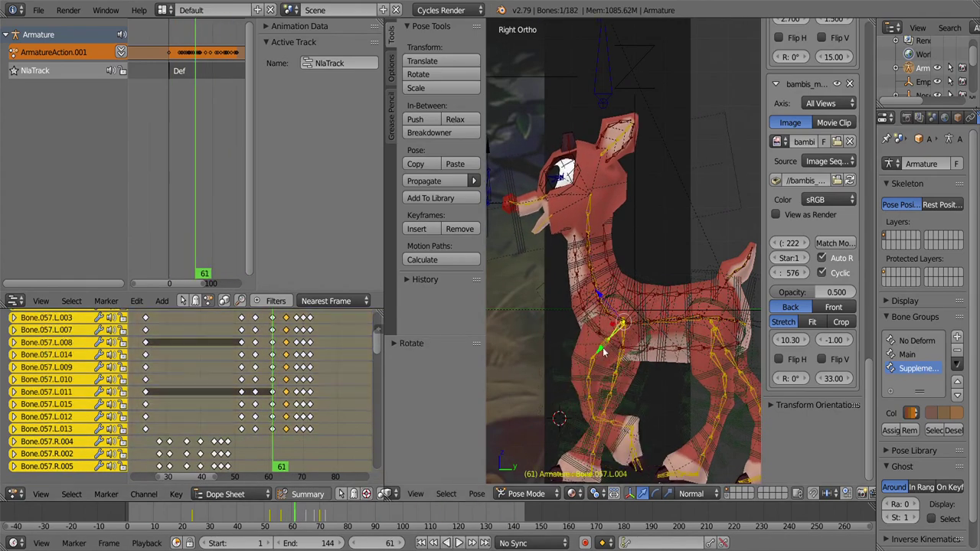
- Replay the walk with the bones hidden and return to the side view
left_click(458, 543)
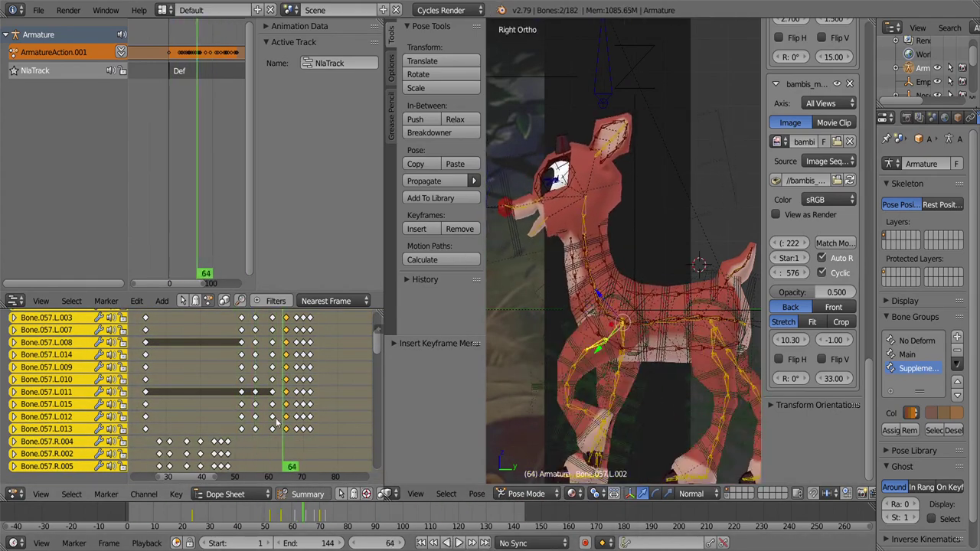
scroll(277, 422, "up", 4)
key("alt+a")
scroll(281, 456, "down", 5, "shift")
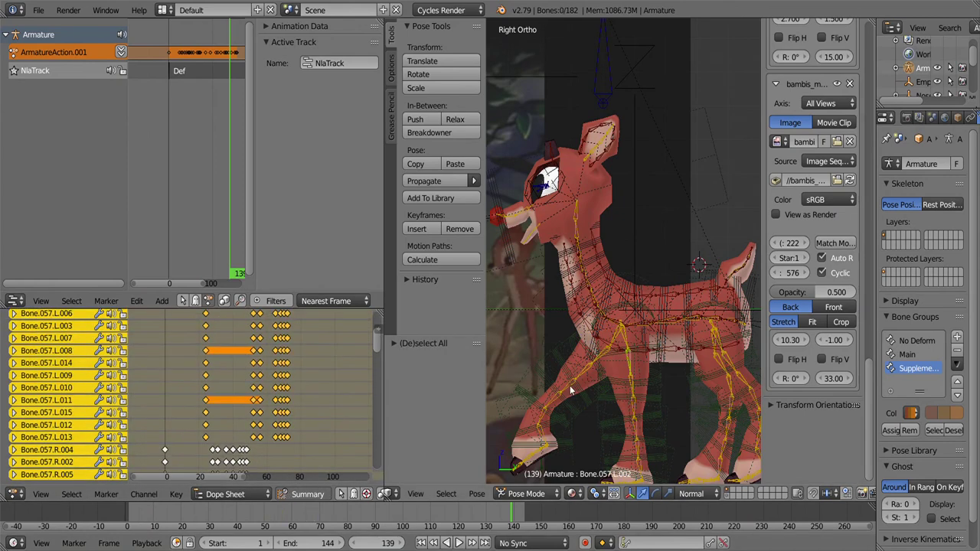
scroll(281, 456, "down", 4)
key("alt+a")
key("h")
middle_click_drag(612, 306, 658, 315)
key("alt+a")
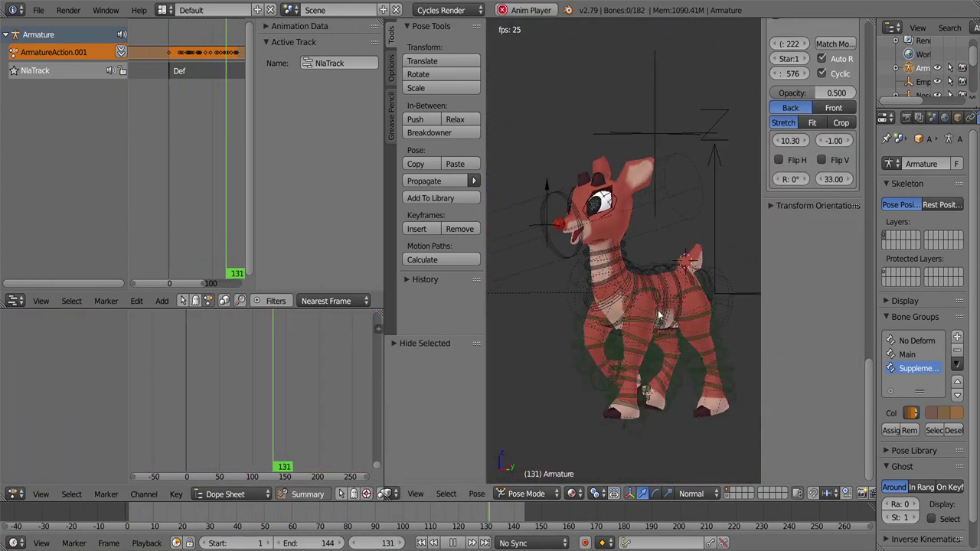
key("KP_3")
key("alt+a")
left_click(347, 530)
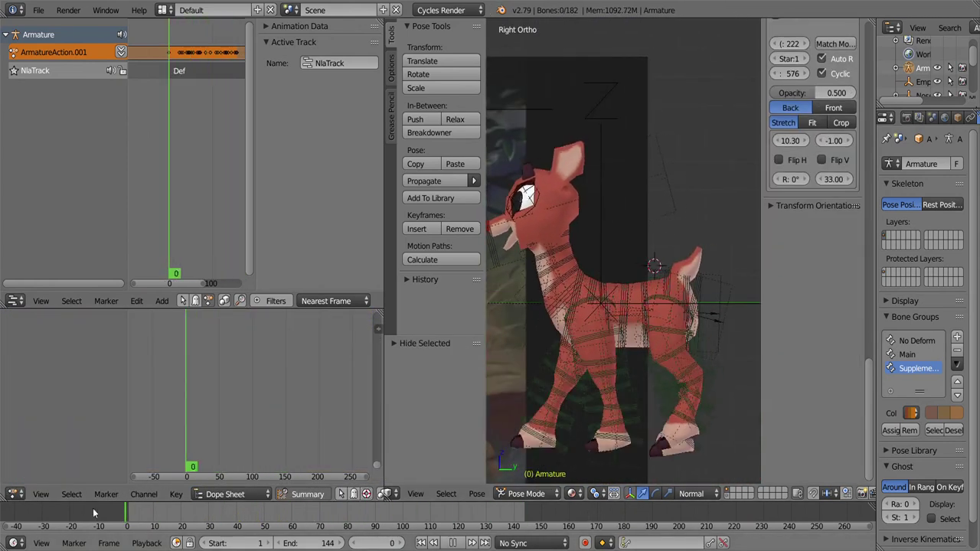
- At frame 26, rotate the connected hind leg bones and keyframe their pose
left_click_drag(93, 512, 196, 528)
key("alt+h")
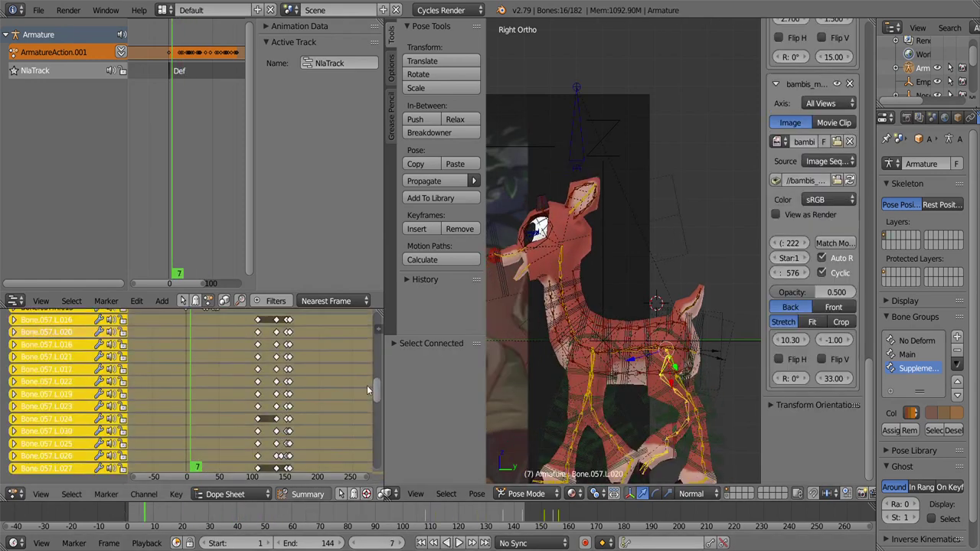
key("r")
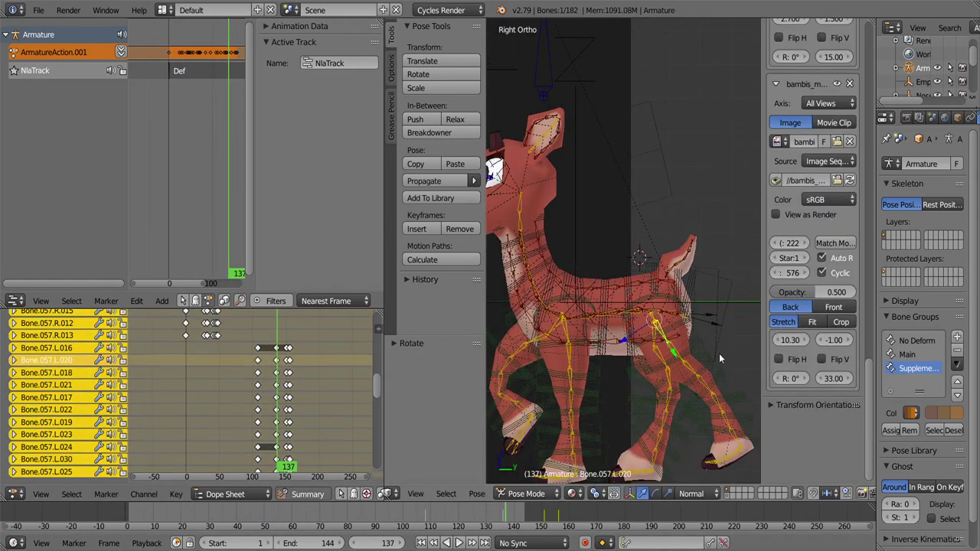
key("a")
key("i")
key("g")
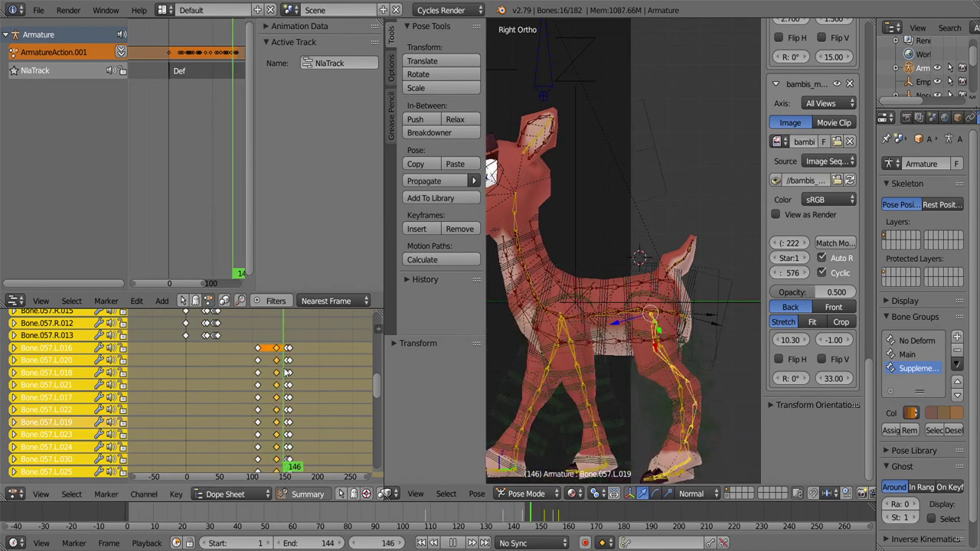
left_click(457, 542)
- Select Bone.057.L.024 and slide a block of hind leg keyframes along the timeline
right_click(687, 376)
key("alt+a")
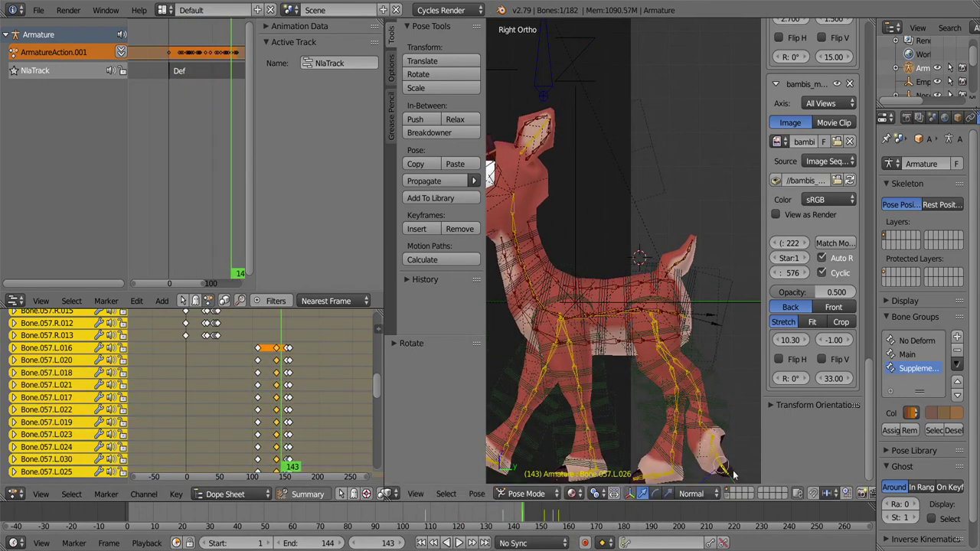
key("Escape")
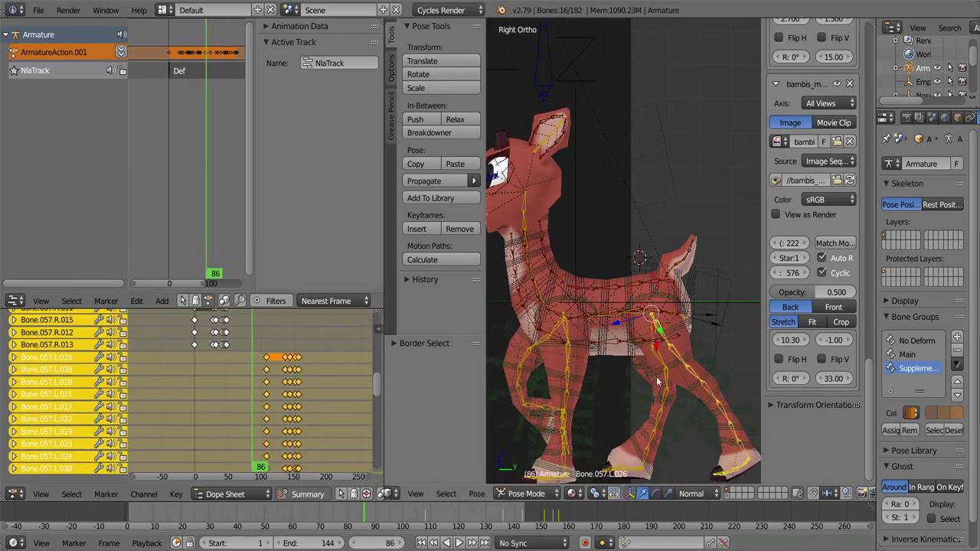
scroll(252, 398, "up", 3)
left_click_drag(222, 314, 344, 471)
key("g")
- Review the walk through the scene camera with the bones hidden
key("KP_0")
key("alt+a")
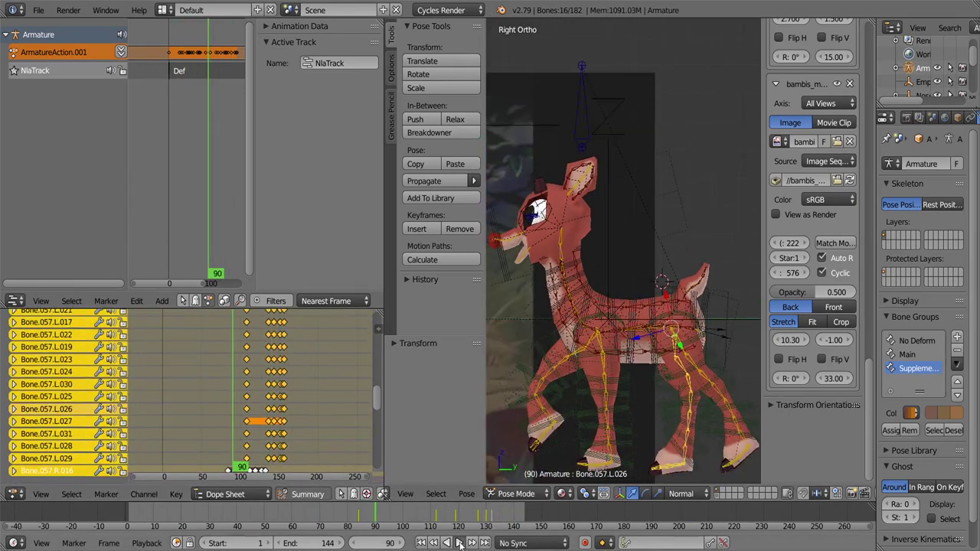
key("h")
key("alt+a")
key("KP_0")
key("alt+h")
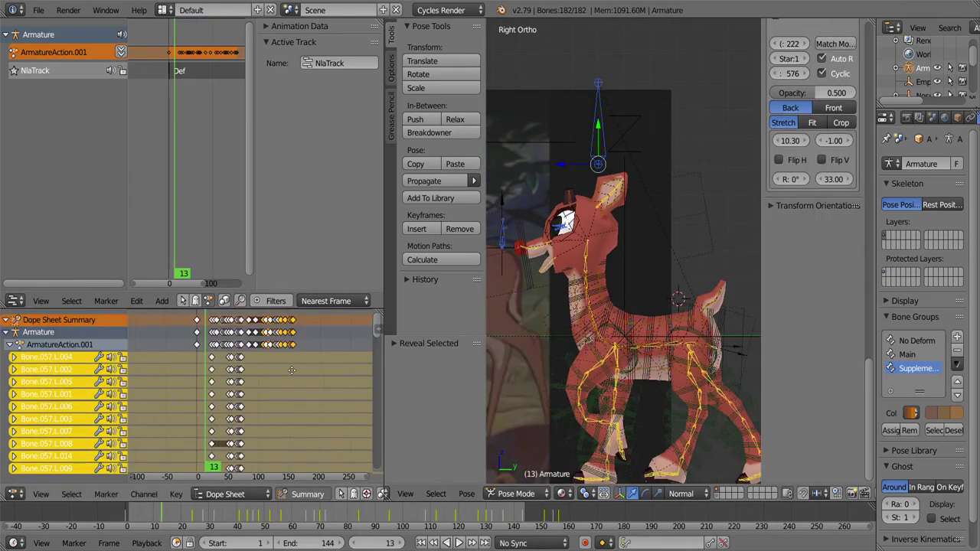
- Scrub the early frames and replay the walk from the start with bones hidden
left_click_drag(377, 357, 245, 394)
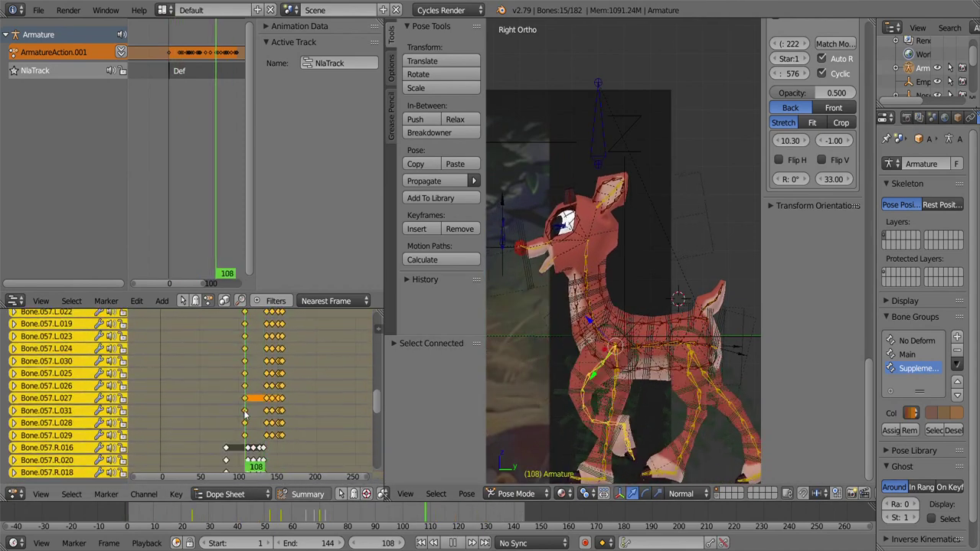
key("alt+a")
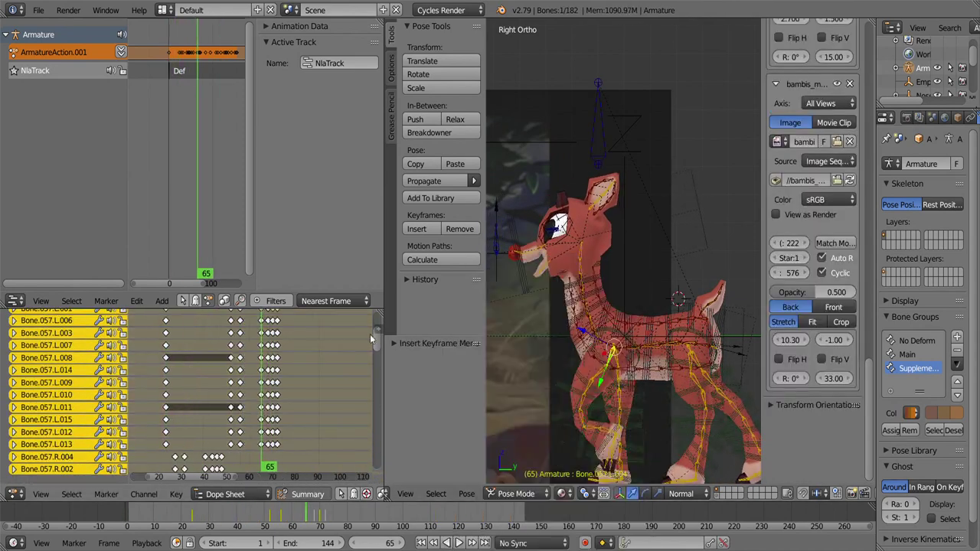
key("Home")
left_click(455, 543)
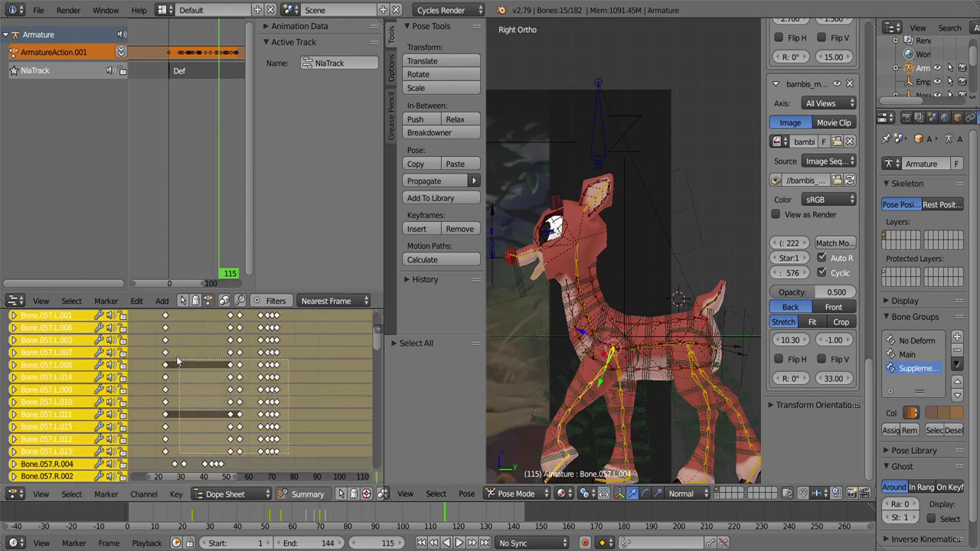
key("alt+a")
key("h")
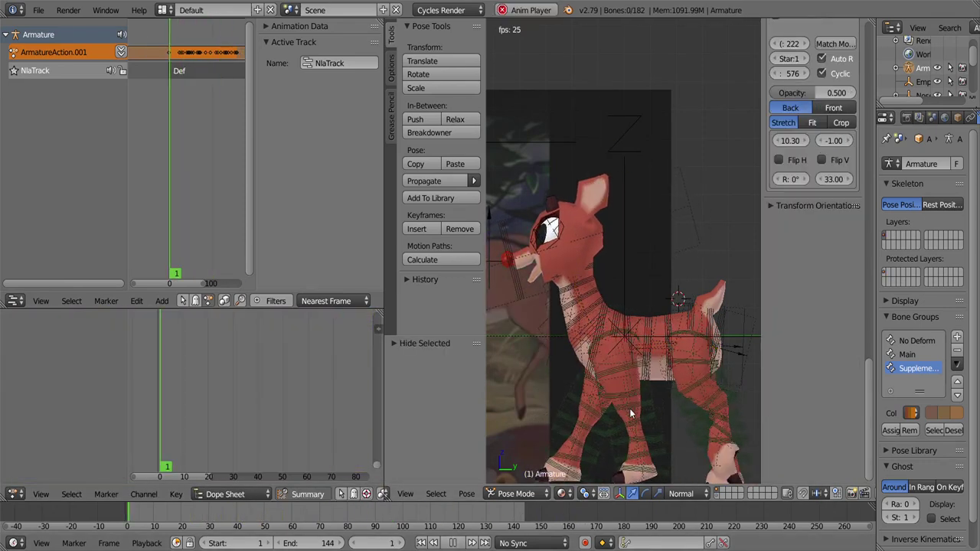
middle_click_drag(658, 383, 696, 394)
key("KP_3")
key("Escape")
- Select the body bone group and key its location, rotation and scale
key("l")
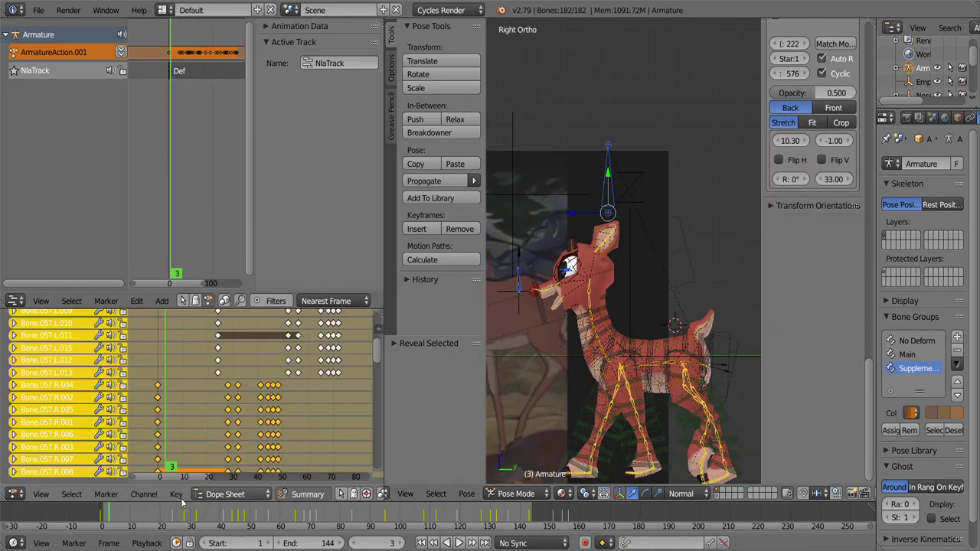
key("a")
scroll(584, 298, "up", 3)
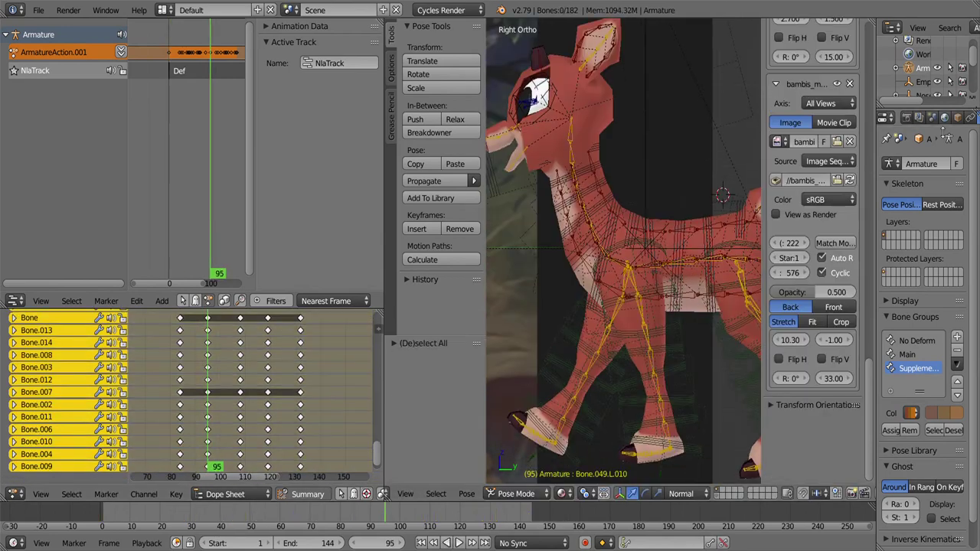
left_click(932, 433)
key("i")
left_click(678, 280)
mouse_move(678, 280)
middle_mouse_down()
mouse_move(659, 470)
mouse_move(711, 369)
middle_mouse_up()
- Check the body pose from the side view, keyframe it again, and review playback
key("alt+a")
key("KP_3")
key("h")
key("KP_3")
key("alt+h")
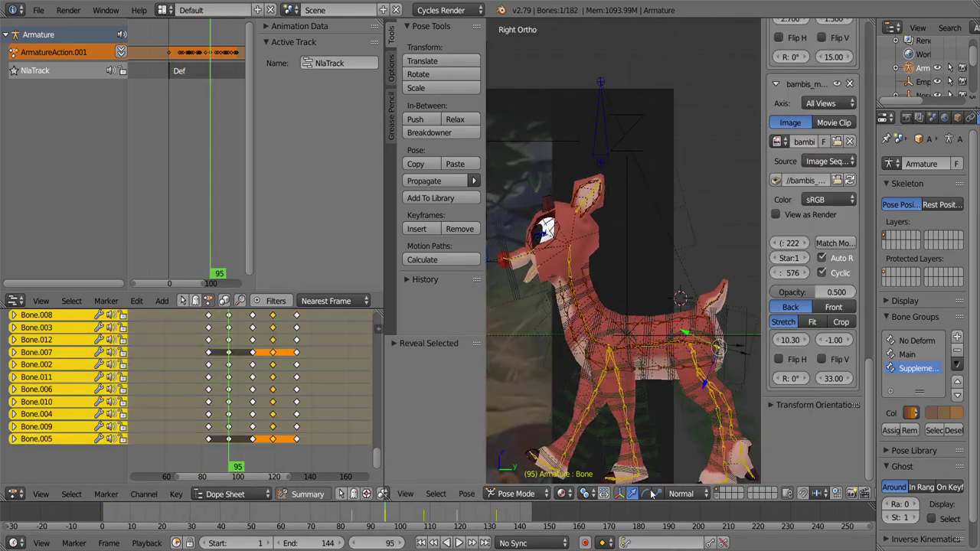
key("alt+a")
key("i")
key("alt+a")
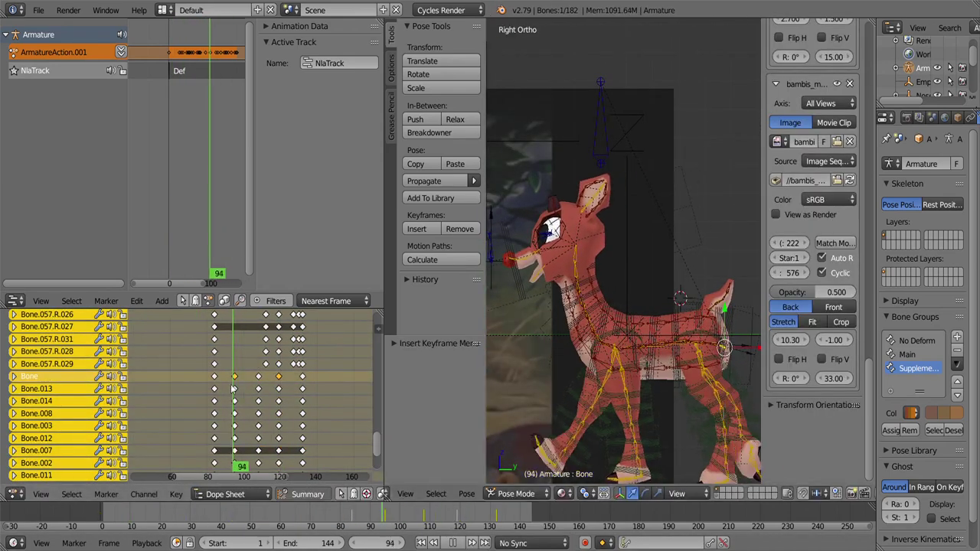
key("alt+a")
key("h")
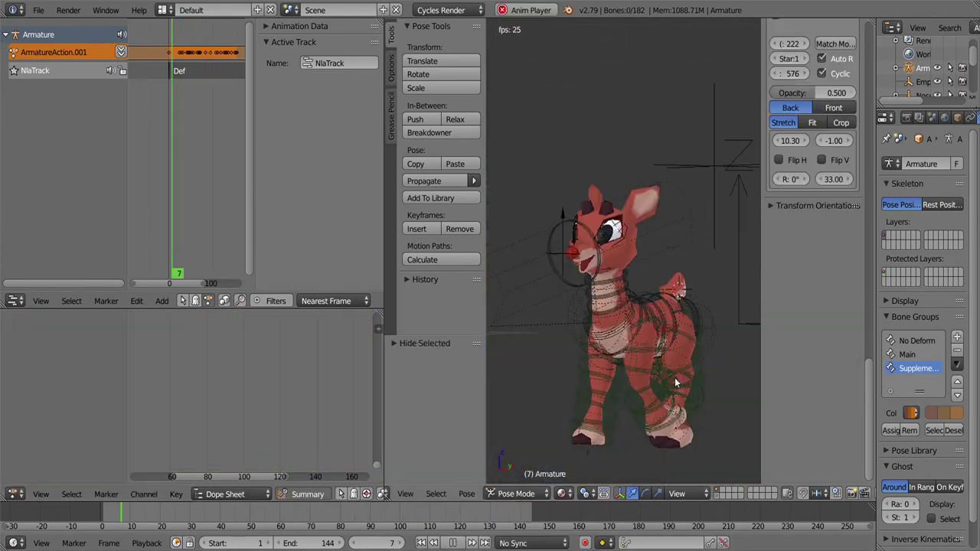
key("alt+h")
scroll(539, 391, "up", 5)
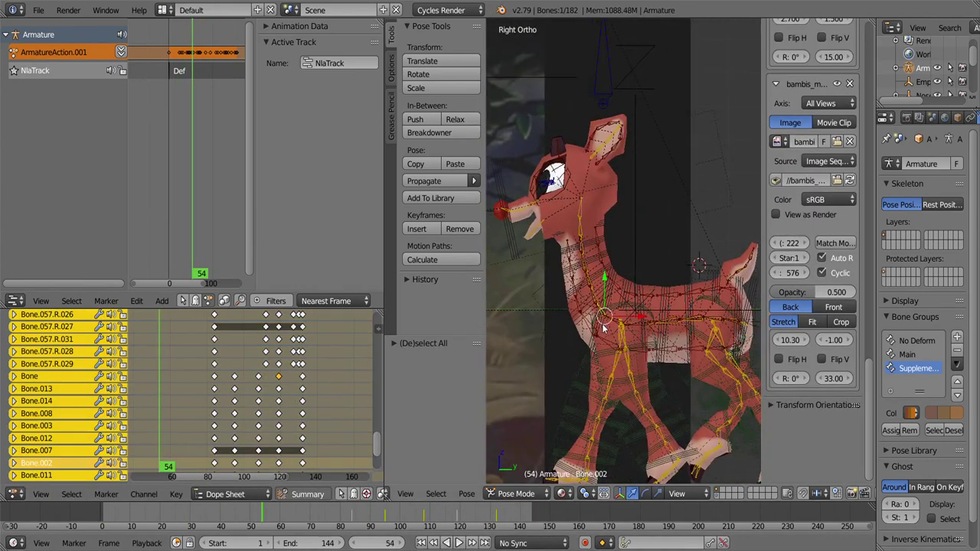
- Rotate the neck bone into a new pose, keyframe it, and preview from the front
key("a")
key("alt+a")
key("r")
left_click(526, 250)
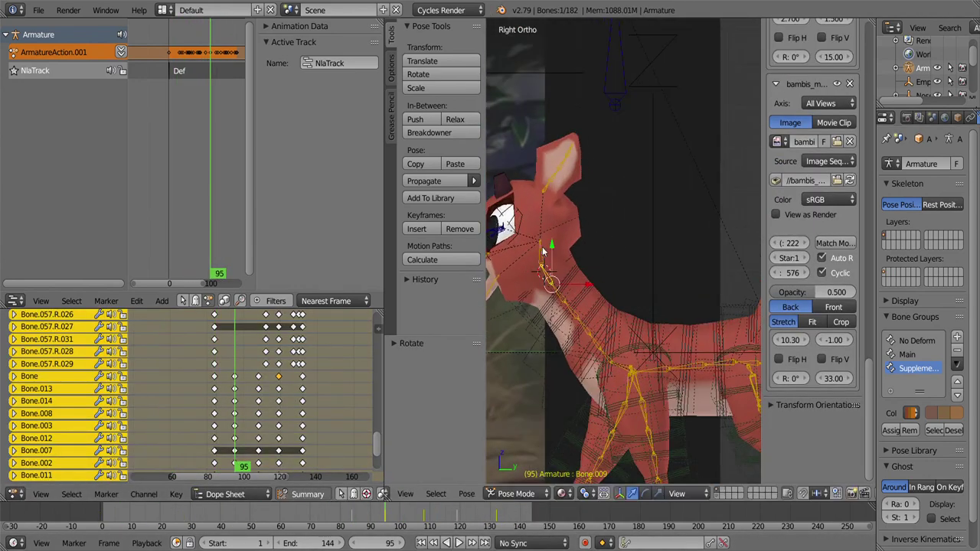
scroll(536, 276, "down", 4)
key("Down")
key("i")
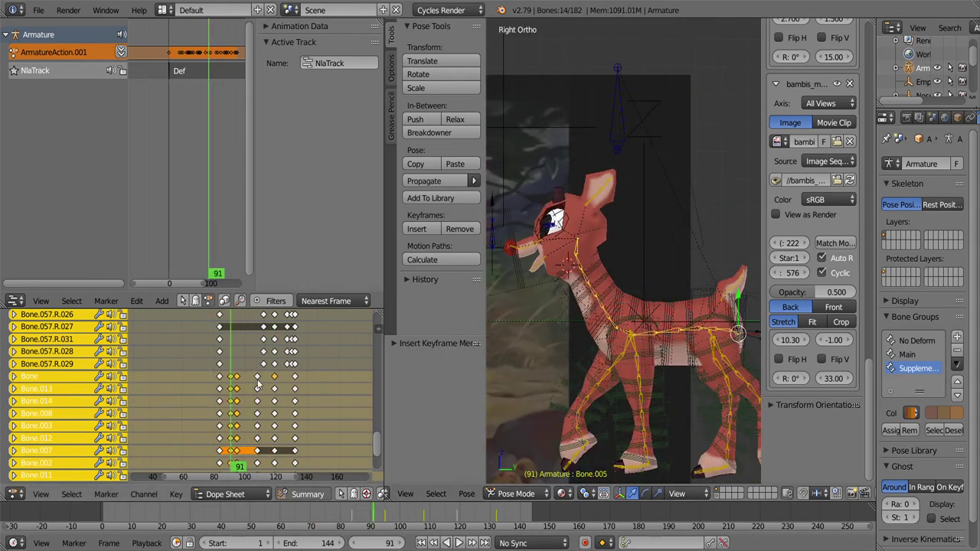
middle_click_drag(590, 264, 670, 365)
key("alt+a")
key("h")
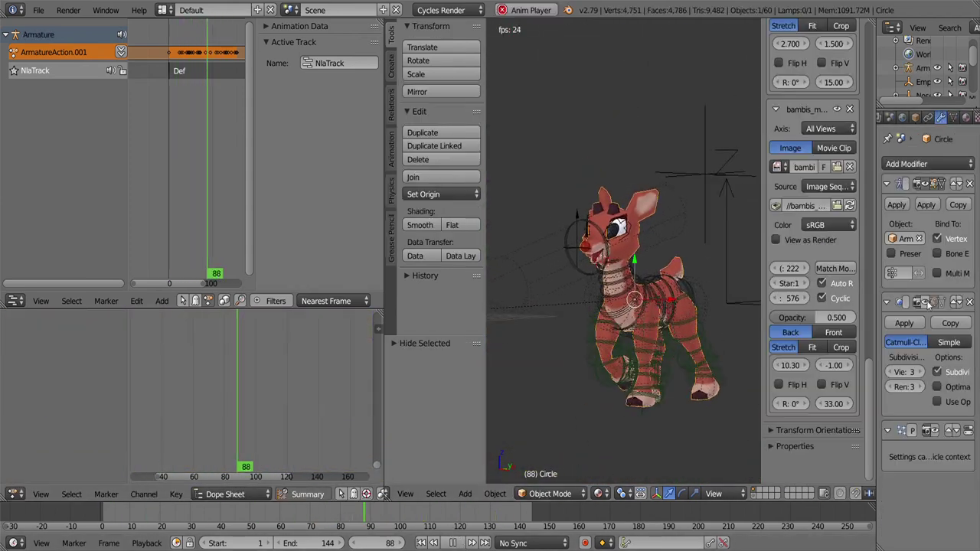
- Stop at frame 96 and frame the deer's head from the right side in Pose Mode
key("Escape")
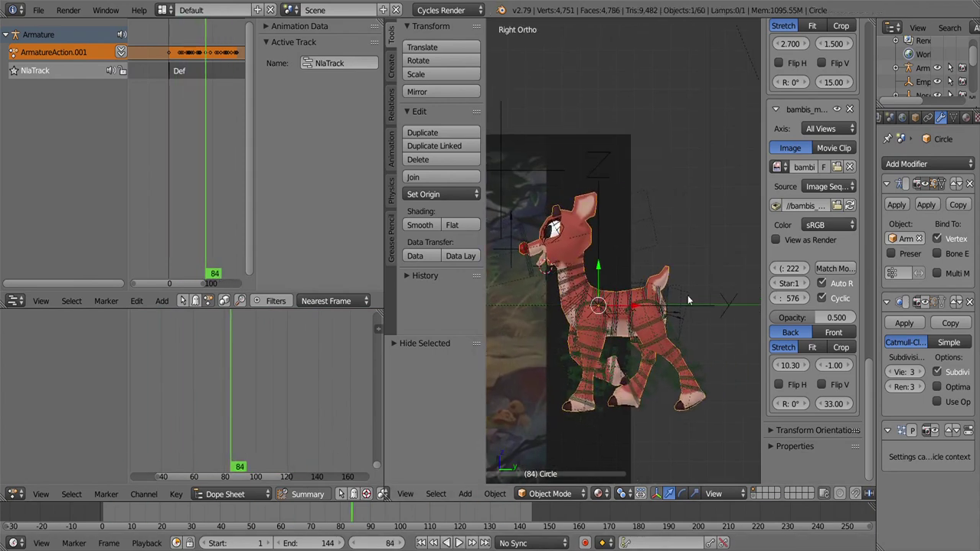
key("ctrl+Tab")
scroll(655, 272, "up", 3)
scroll(654, 271, "up", 2)
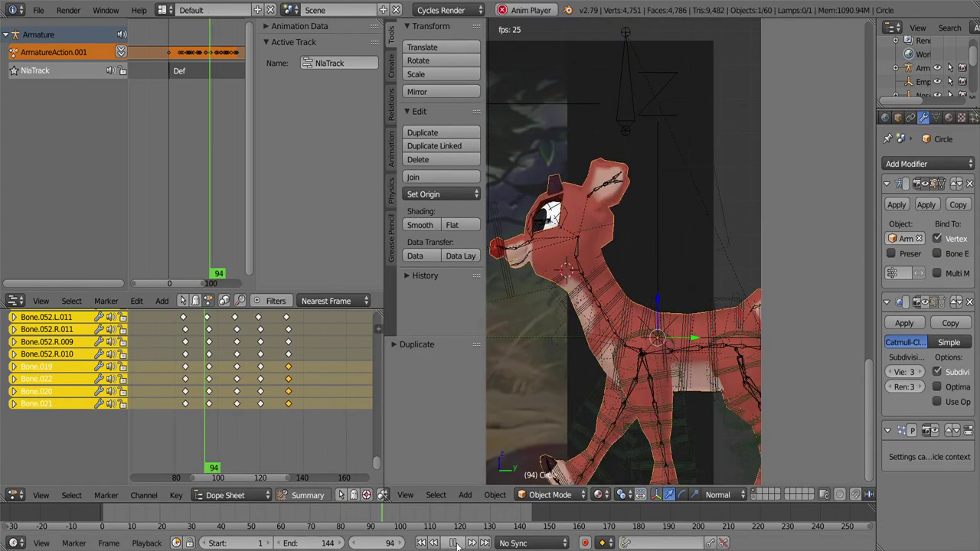
key("KP_1")
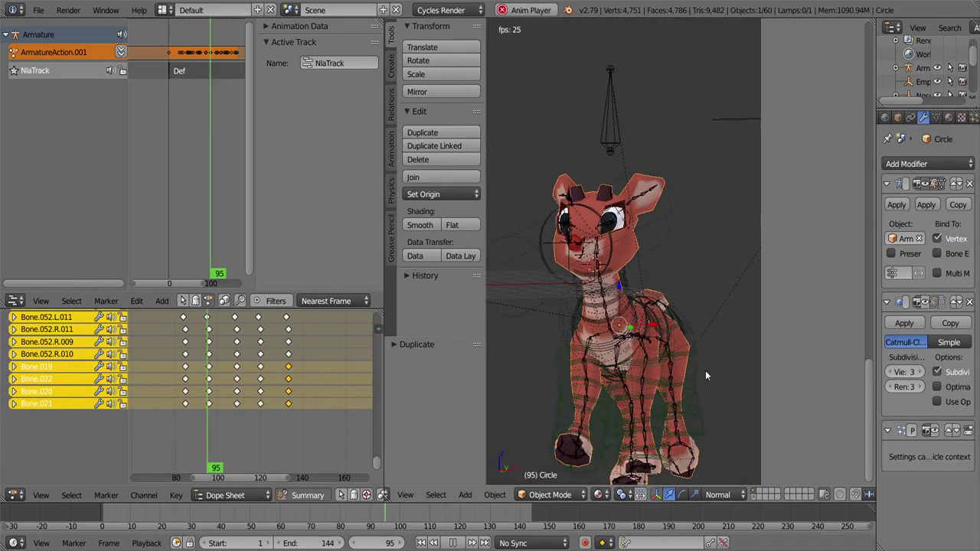
key("KP_3")
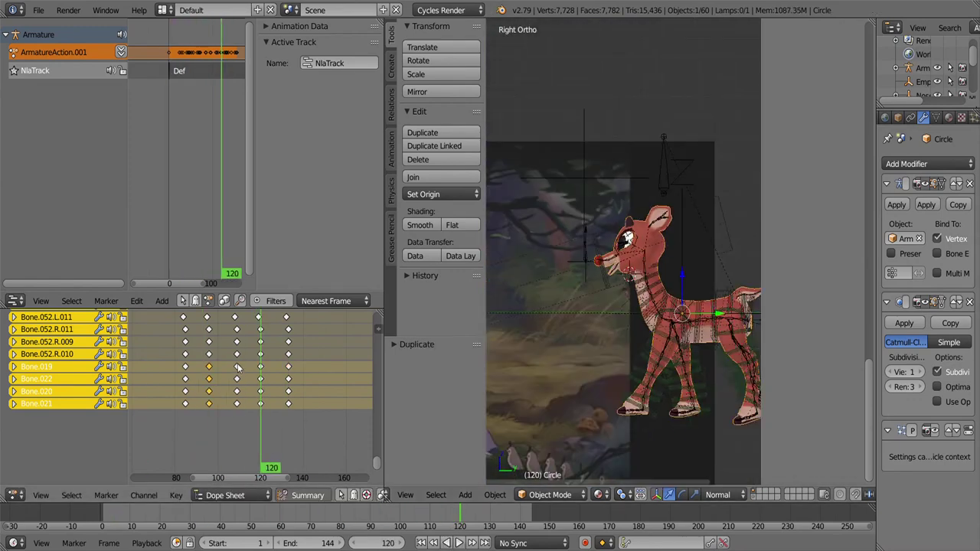
key("Escape")
key("ctrl+Tab")
- Select the mouth bones on the head and keyframe their pose
right_click(592, 329)
middle_click_drag(592, 329, 579, 310)
key("i")
left_click(527, 479)
scroll(516, 383, "down", 3)
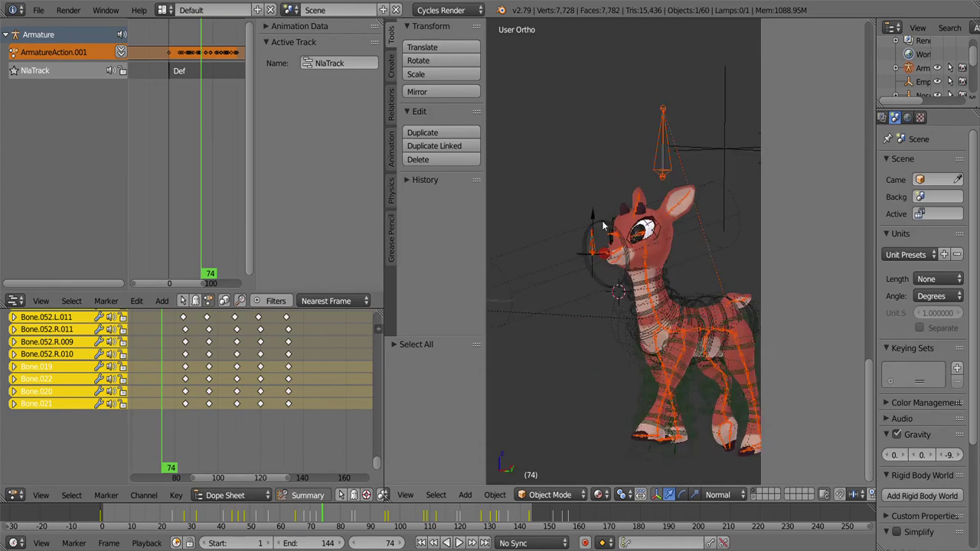
- Replay the walk, then save the project as Rudolph14c.blend
key("alt+a")
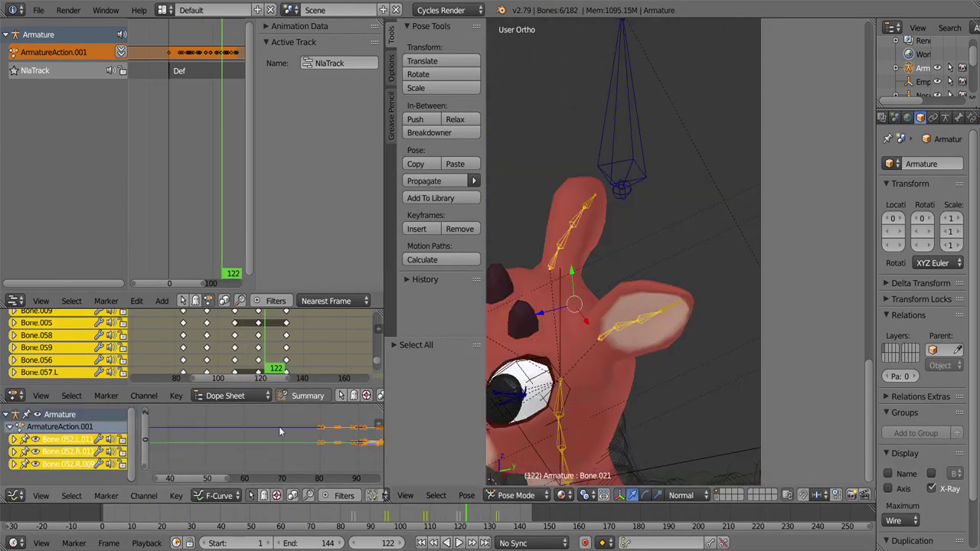
key("h")
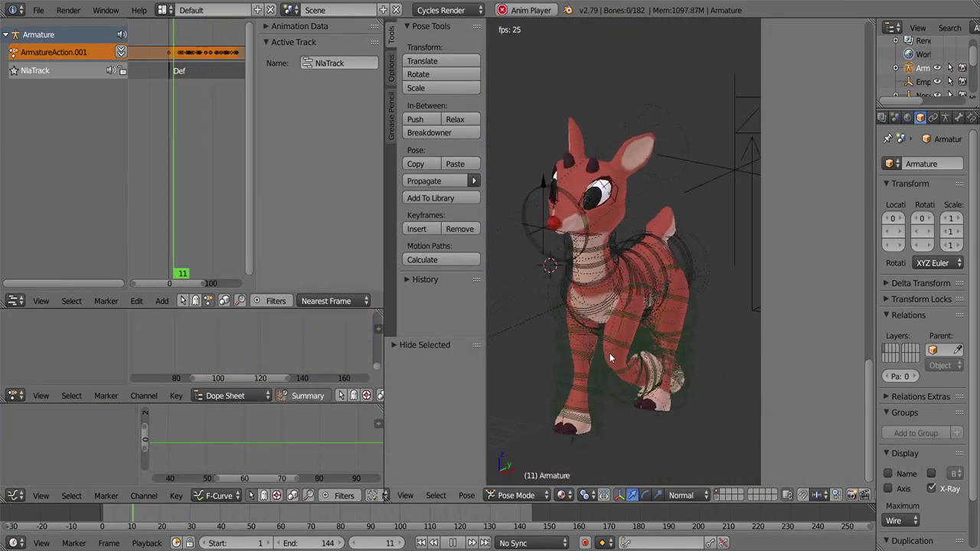
key("KP_3")
key("alt+h")
key("ctrl+shift+s")
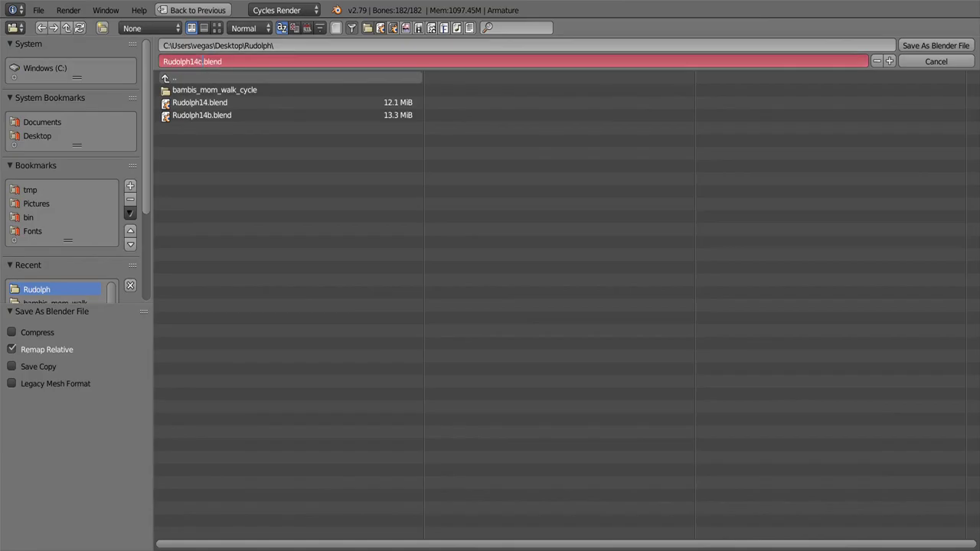
key("Return")
- Copy a hind leg bone's pose and keyframe a hind leg bone one frame earlier
scroll(610, 331, "up", 5)
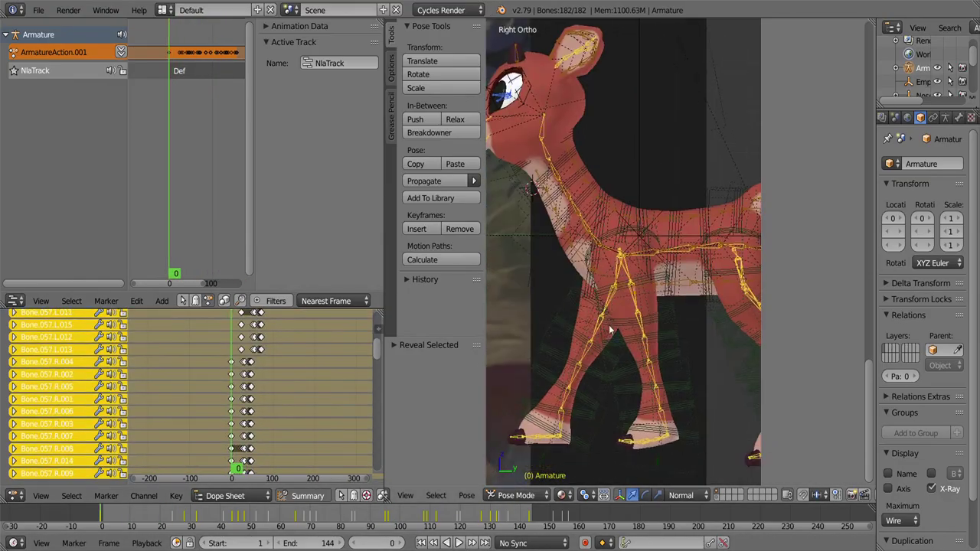
right_click(610, 331)
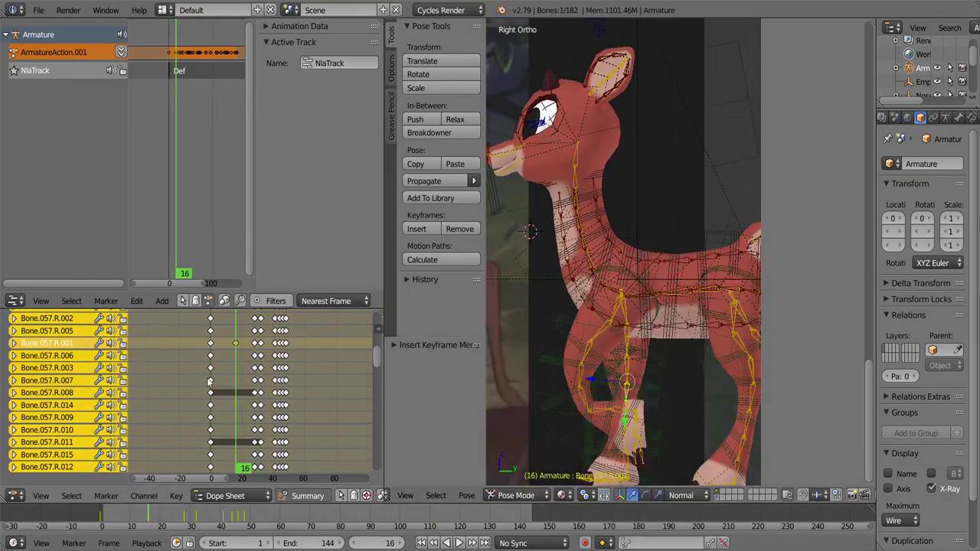
key("ctrl+c")
scroll(281, 388, "up", 5)
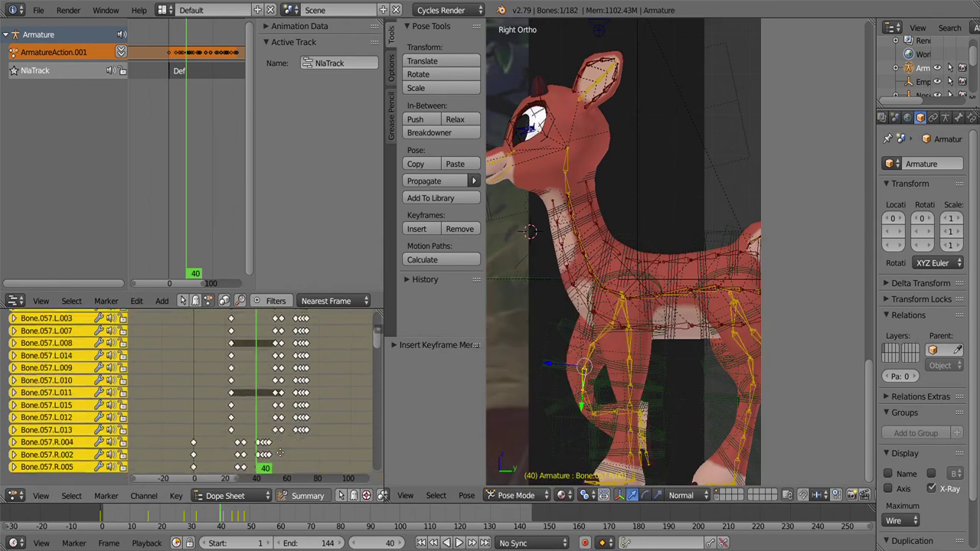
key("a")
key("Left")
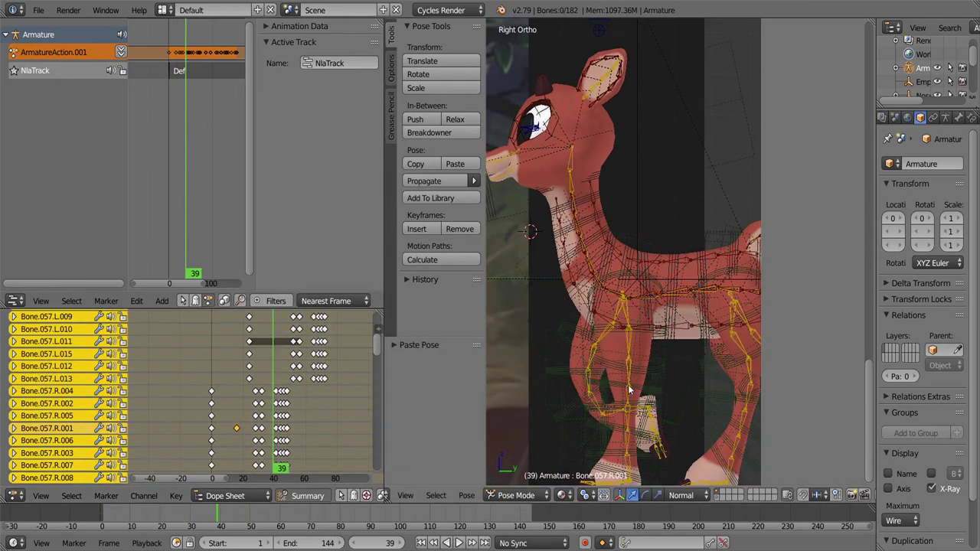
right_click(629, 391)
key("i")
- At frame 100, keyframe the right hind leg bone Bone.057.R.019
left_click(459, 542)
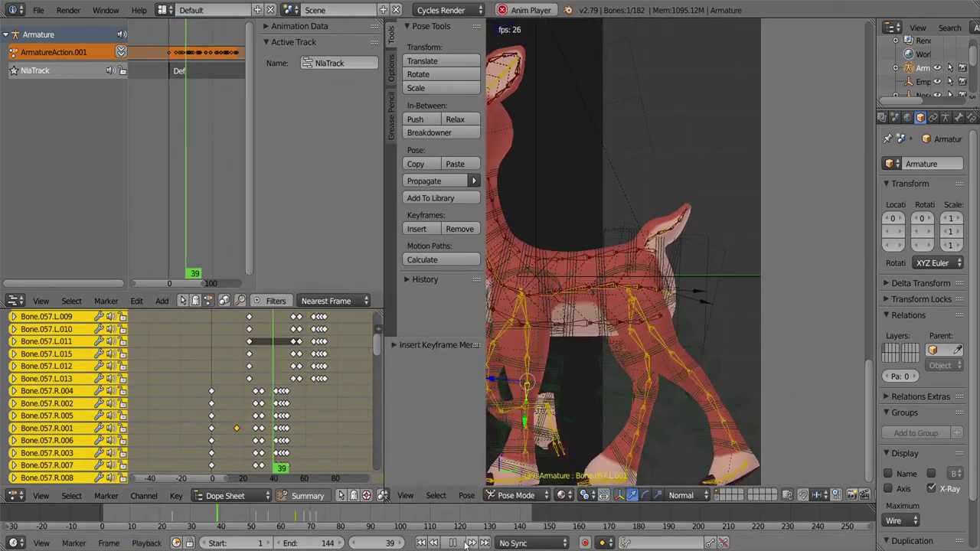
left_click(459, 543)
right_click(693, 429)
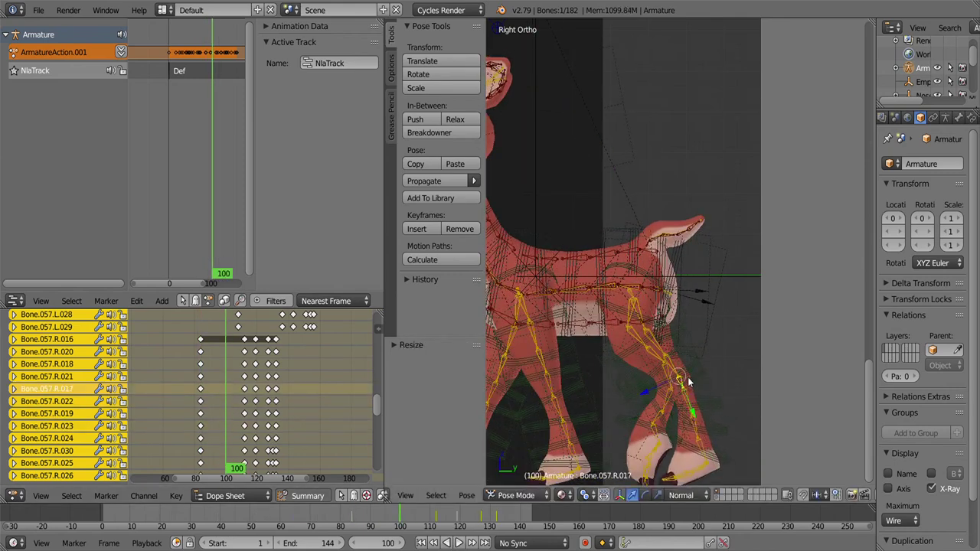
right_click(688, 382)
key("i")
- Stop at frame 122, select the matching left leg bone, and replay the walk
left_click(458, 543)
left_click(445, 539)
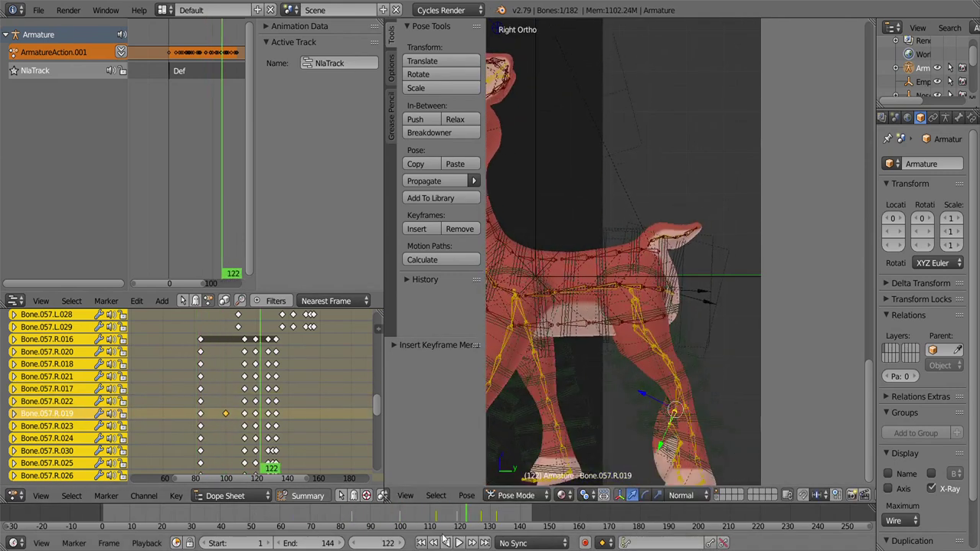
right_click(727, 453)
left_click(457, 543)
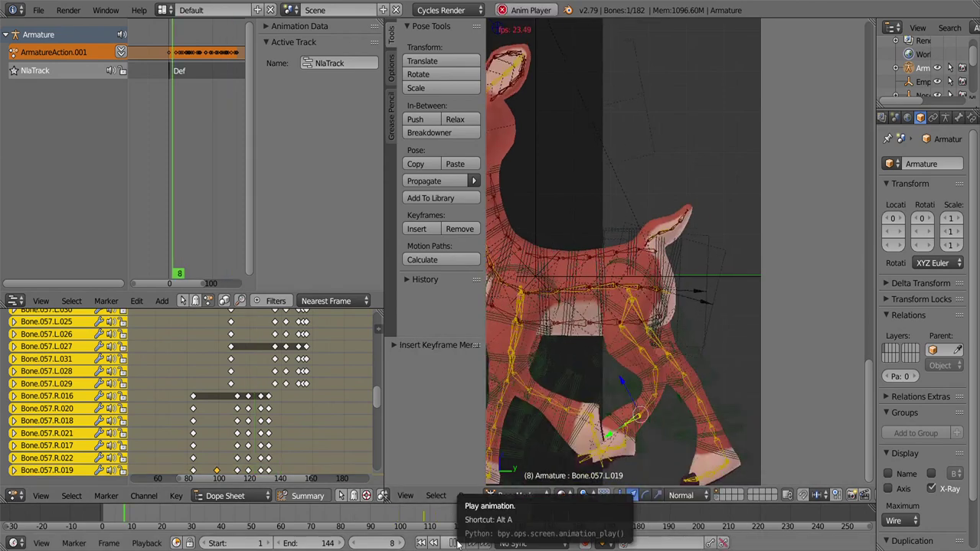
- Unhide the bones, select the connected chain and keyframe it near the cycle's end
key("h")
key("alt+a")
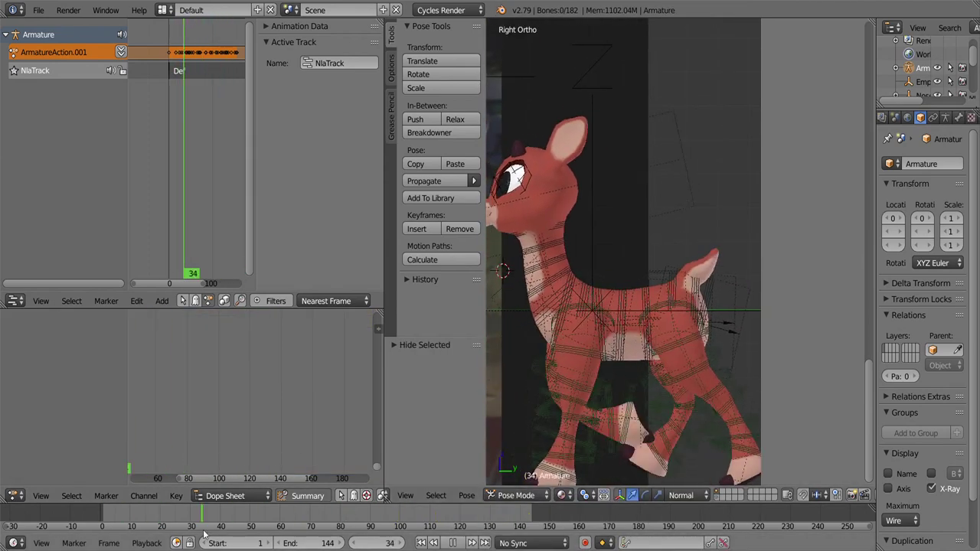
key("alt+h")
key("ctrl+l")
left_click_drag(268, 371, 286, 371)
key("i")
- Copy a left leg bone's pose, keyframe it and play back the walk
right_click(677, 346)
key("ctrl+c")
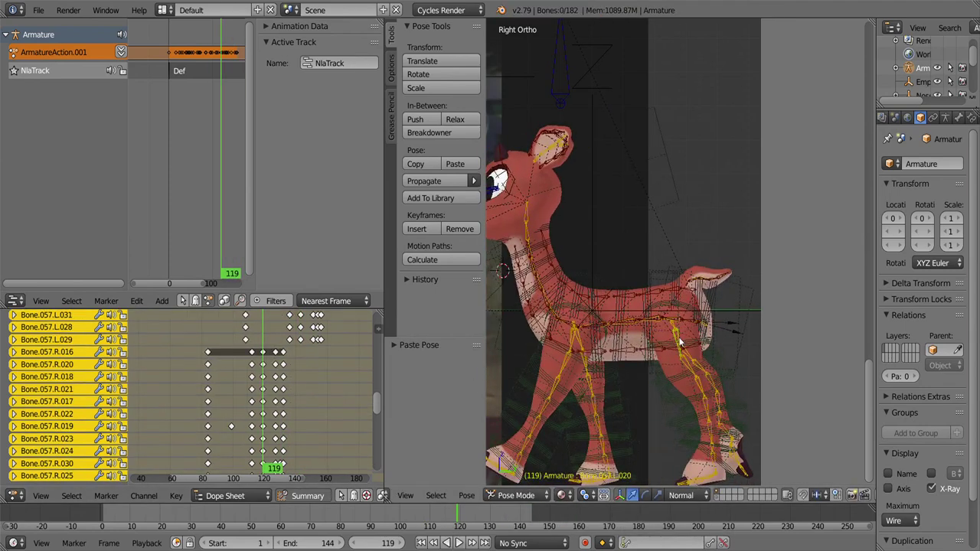
key("i")
key("alt+a")
key("h")
- Reveal the bones again, select the connected body bones and keyframe them
key("alt+h")
key("ctrl+l")
key("alt+a")
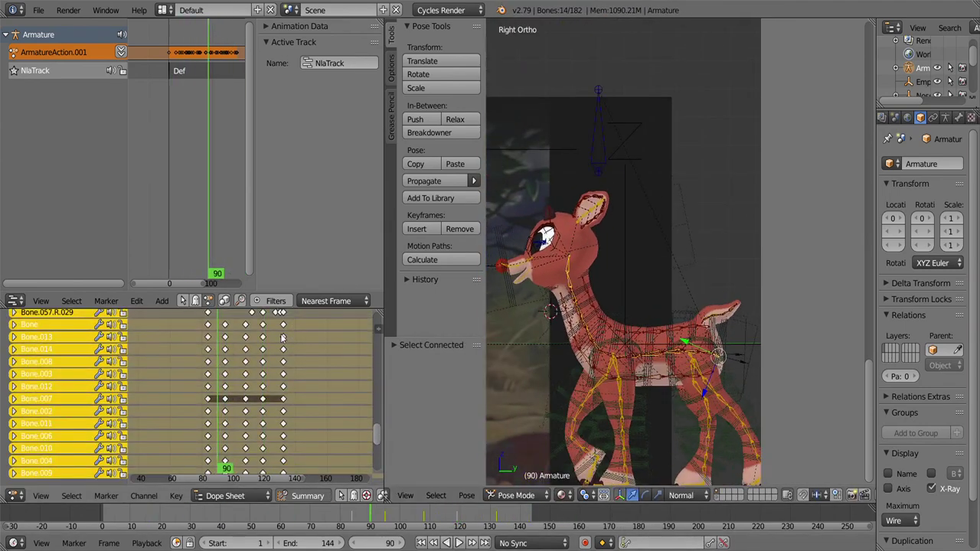
key("i")
left_click(570, 281)
- Review the walk from the deer's front and from the top view, then reselect the armature
key("alt+a")
middle_click_drag(581, 337, 689, 365)
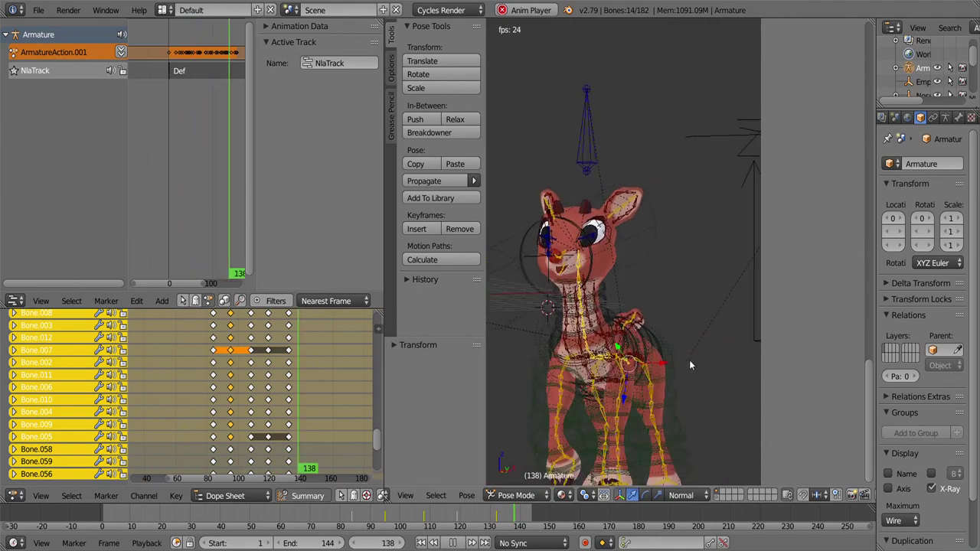
key("a")
right_click(662, 406)
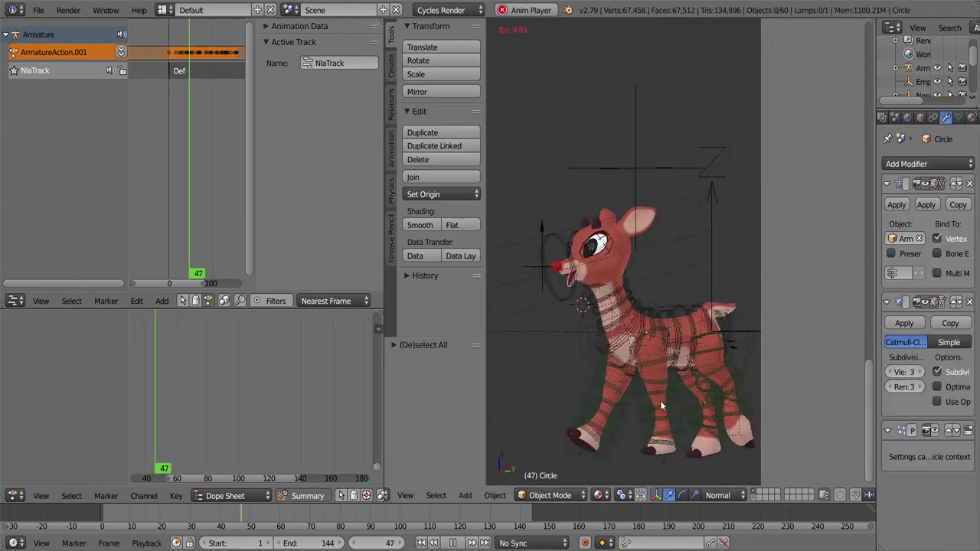
key("KP_7")
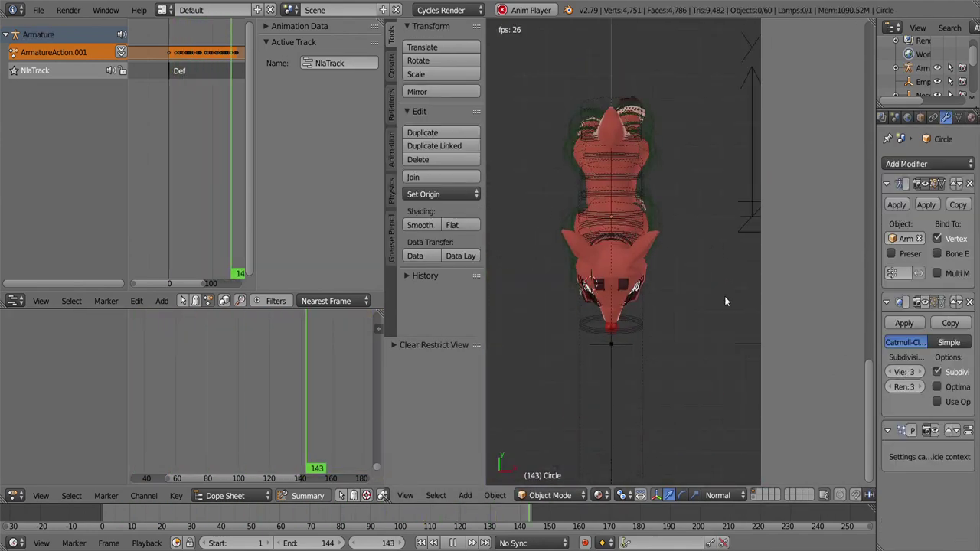
right_click(646, 253)
scroll(645, 252, "up", 4)
key("Escape")
- Keyframe the selected bone's chosen channels and play back the result
left_click(944, 117)
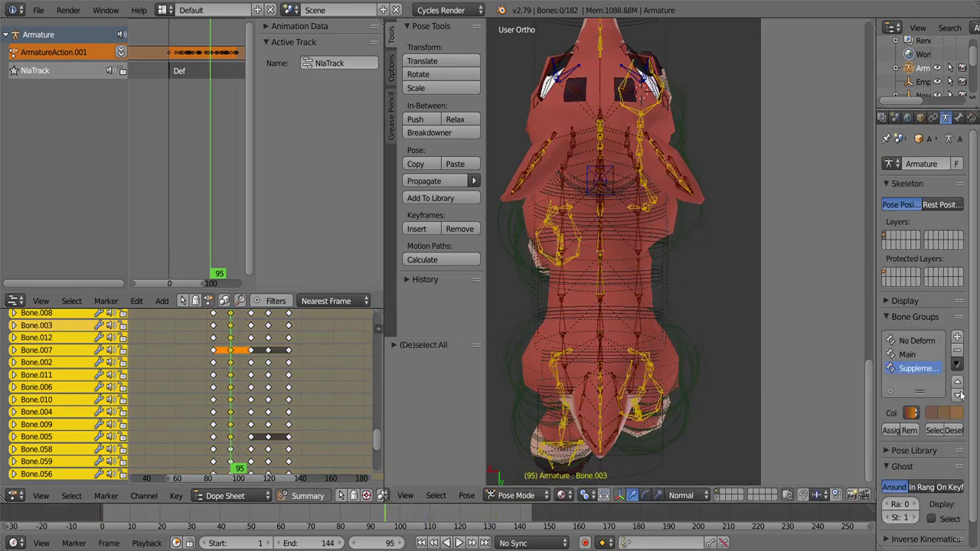
key("i")
left_click(558, 275)
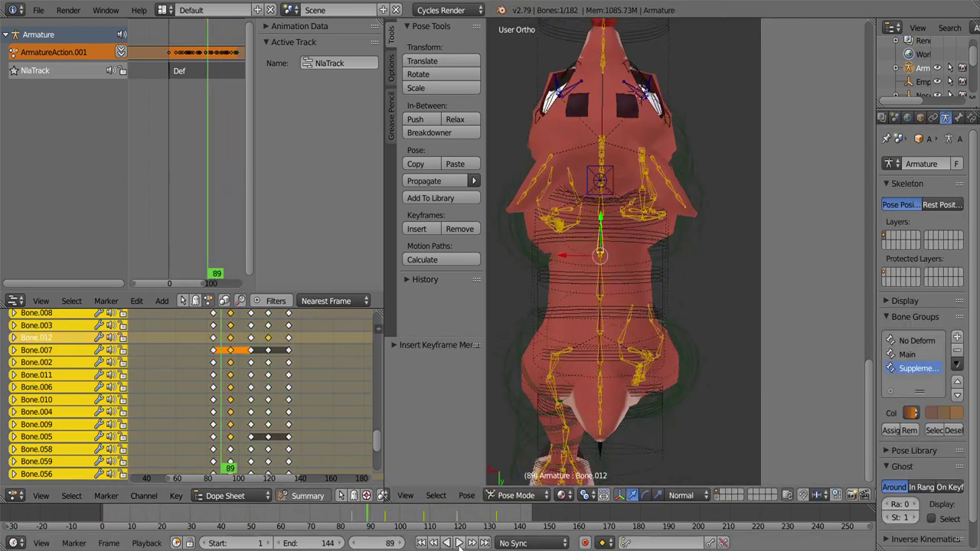
key("alt+a")
scroll(678, 381, "up", 5)
key("Escape")
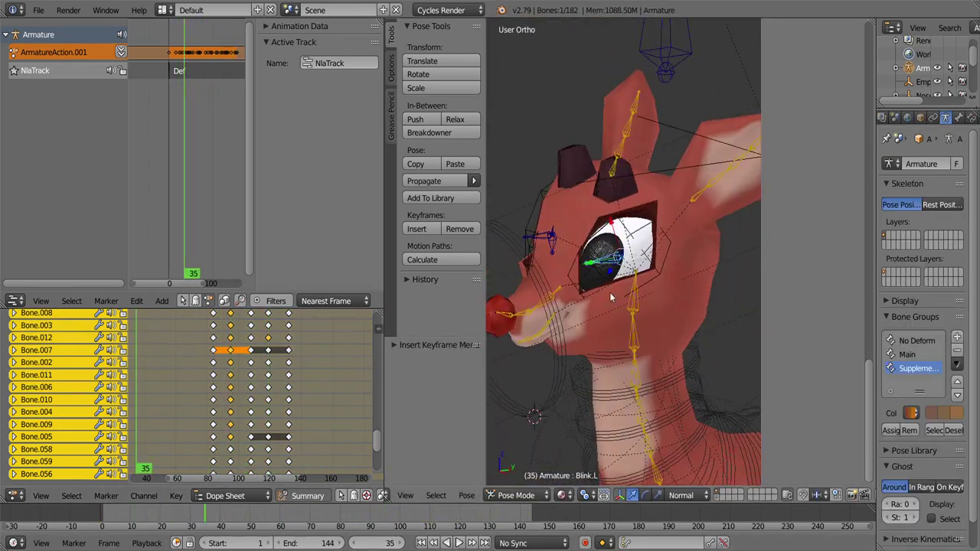
- Select the Bone.045.L and Bone.045.R eyelid bones and keyframe the blink
middle_click_drag(612, 344, 558, 306)
right_click(558, 306)
key("i")
left_click(557, 306)
key("alt+a")
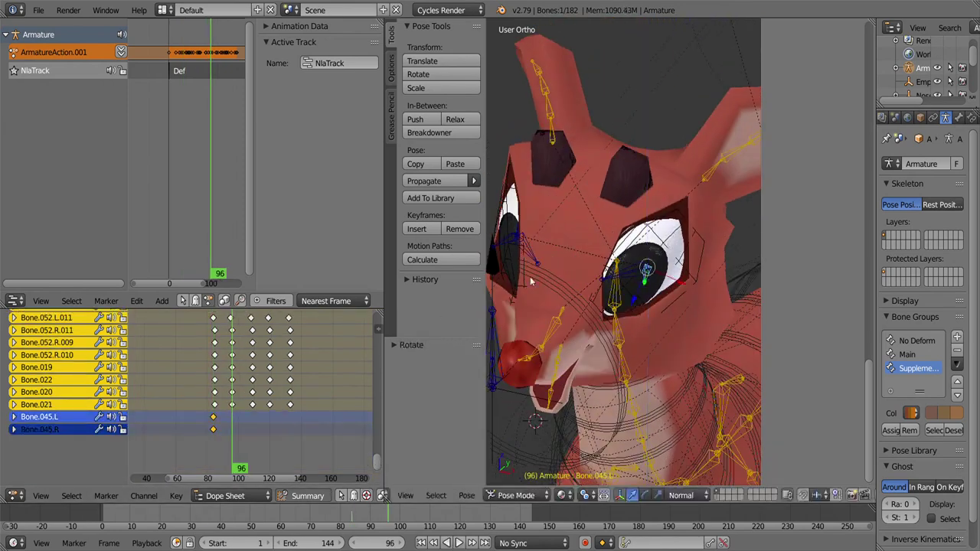
- Select a range of blink keyframes and add an F-Curve modifier to the blink curves
left_click_drag(234, 425, 226, 435)
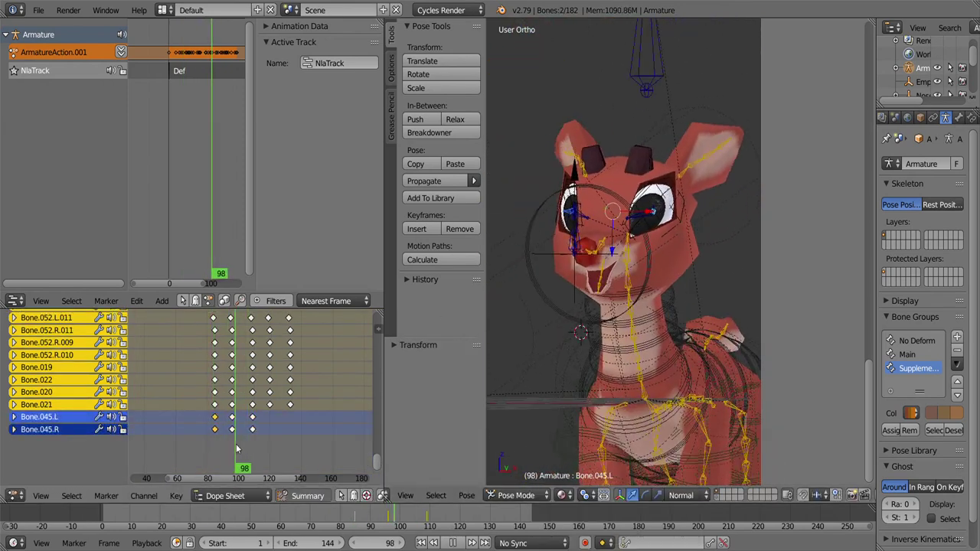
key("ctrl+Tab")
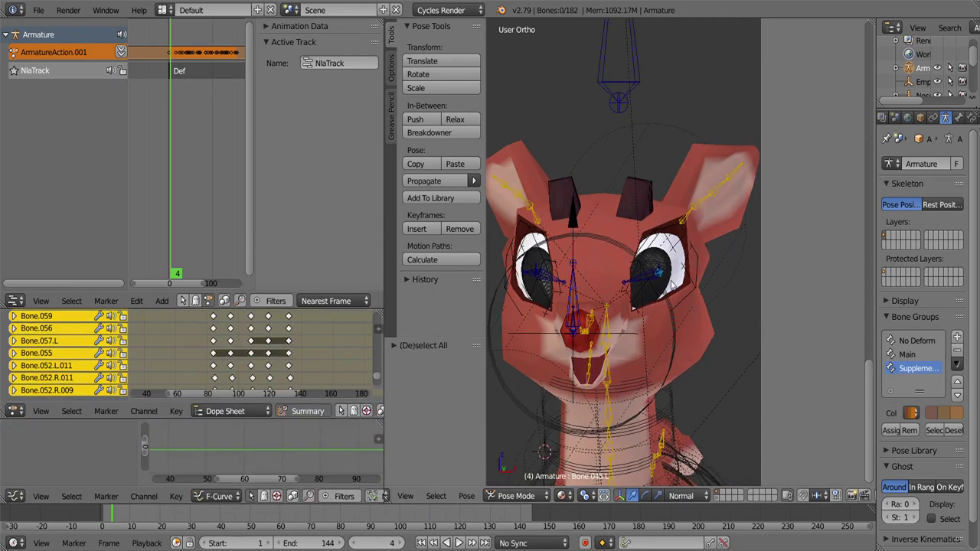
key("shift+ctrl+m")
key("ctrl+Tab")
key("alt+a")
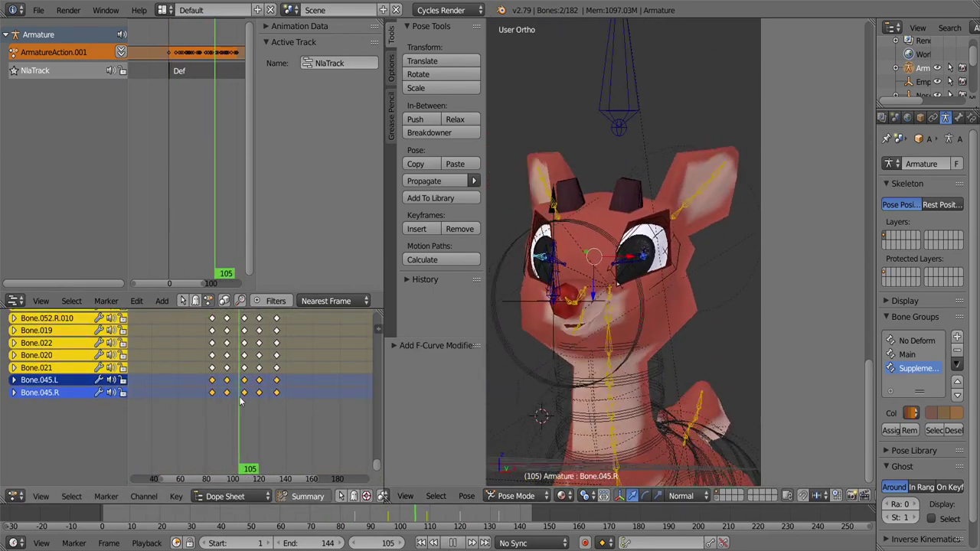
- Duplicate the blink keys later in time, rekey the eyelid pose, and delete the extra keys
key("shift+d")
left_click(461, 543)
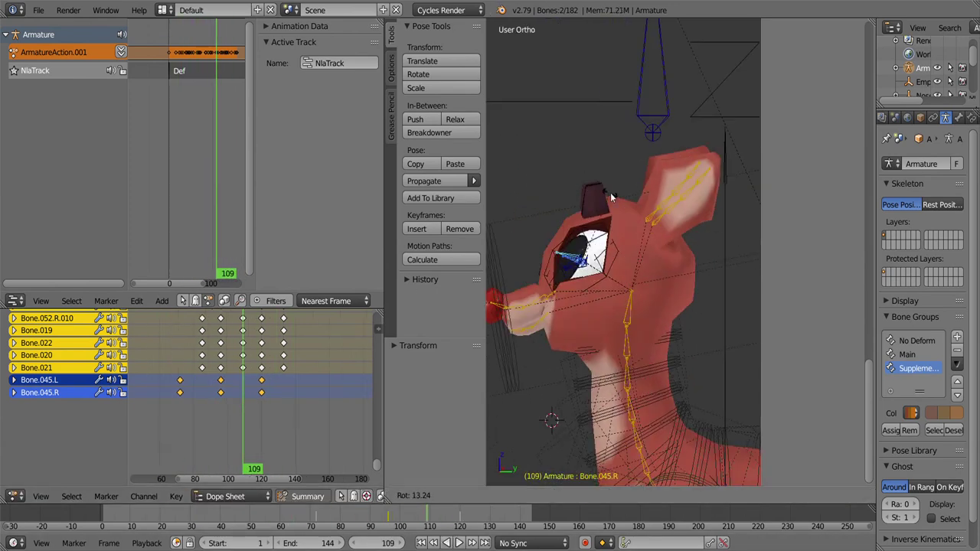
key("KP_3")
key("i")
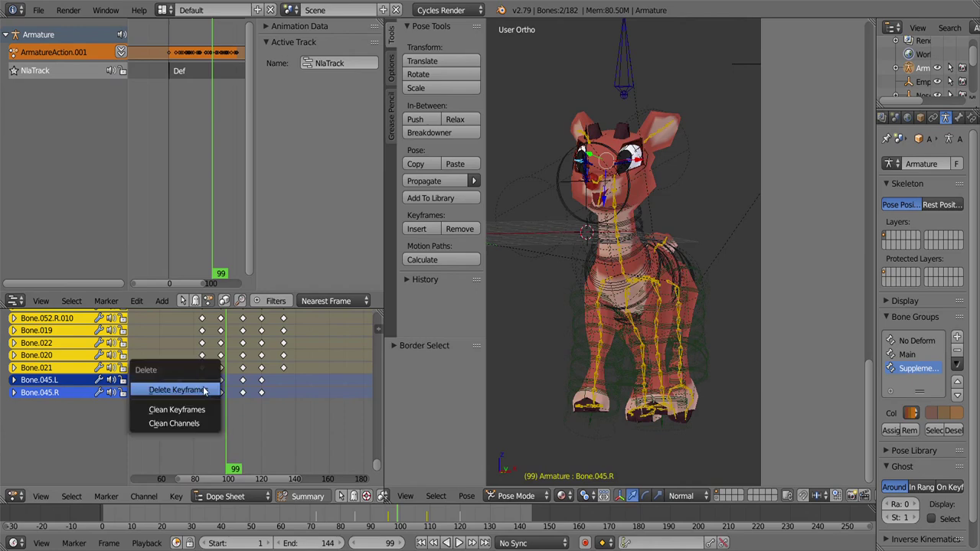
left_click(205, 391)
- Hide the selected bones, then cancel the Save As file browser
key("h")
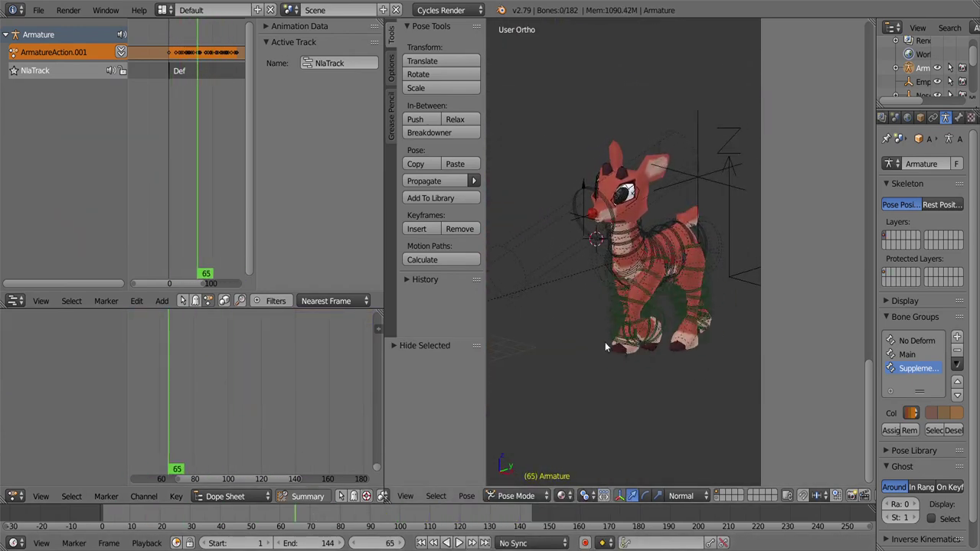
key("ctrl+shift+s")
key("Return")
- Select all bones and their keyframe block, hide the bones, and start playback
key("a")
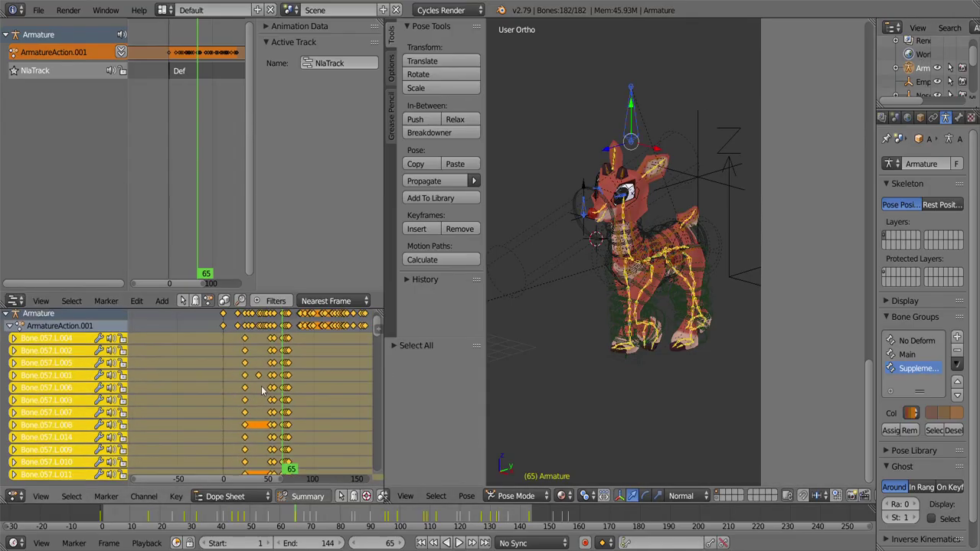
left_click_drag(204, 373, 275, 460)
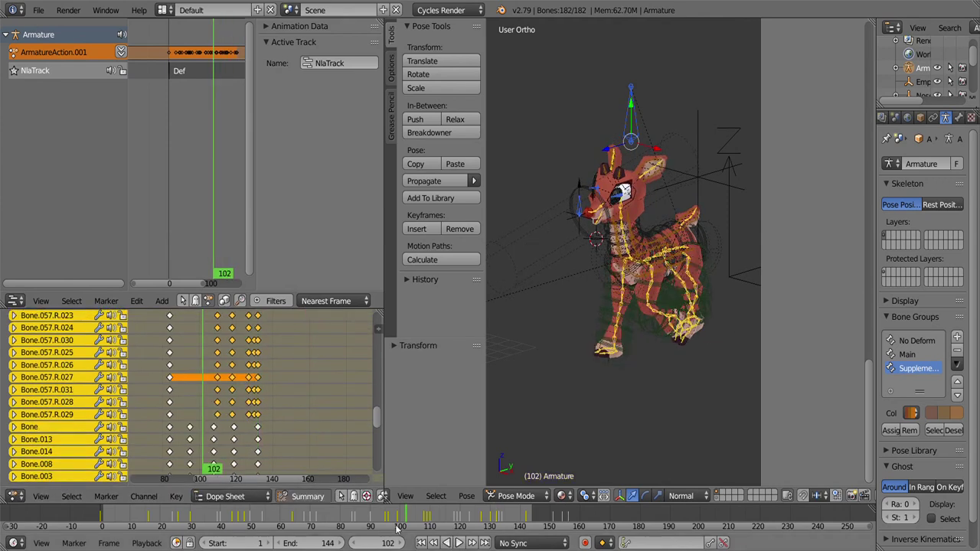
key("h")
key("shift+alt+a")
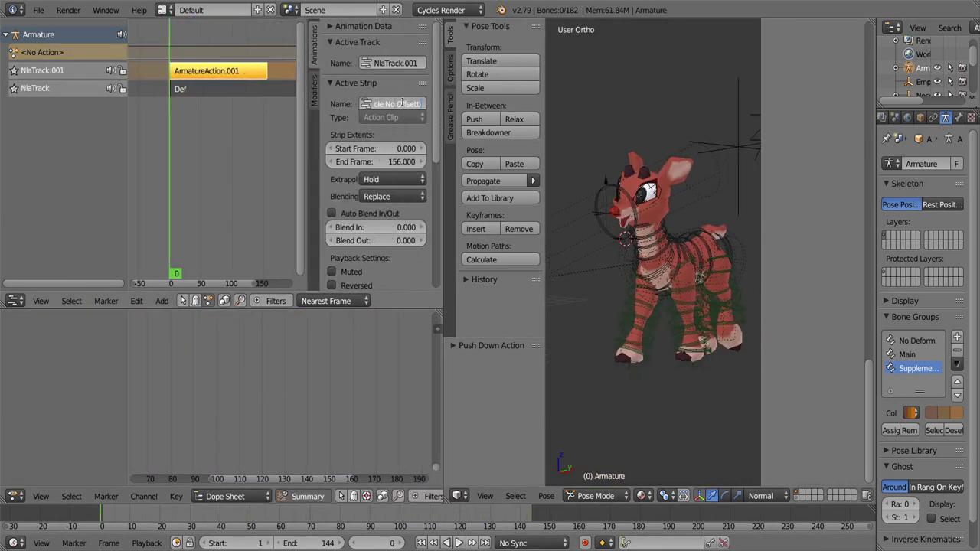
- Name the strips 'Walk Cycle No Offsetting' and 'Walk Cycle (With Offsetting)', then tweak the new one
key("Return")
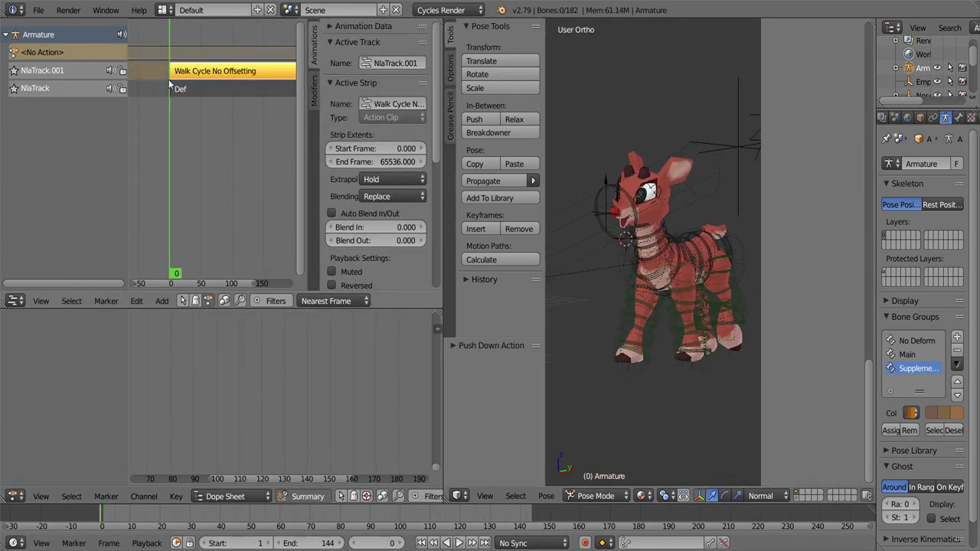
key("Return")
key("Tab")
key("alt+h")
key("KP_3")
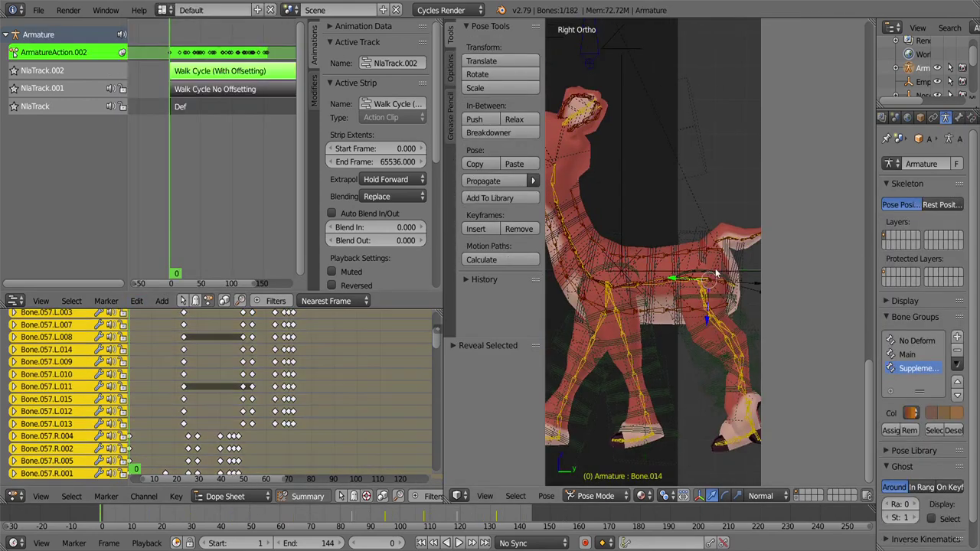
scroll(699, 243, "up", 3)
key("a")
scroll(700, 242, "down", 3)
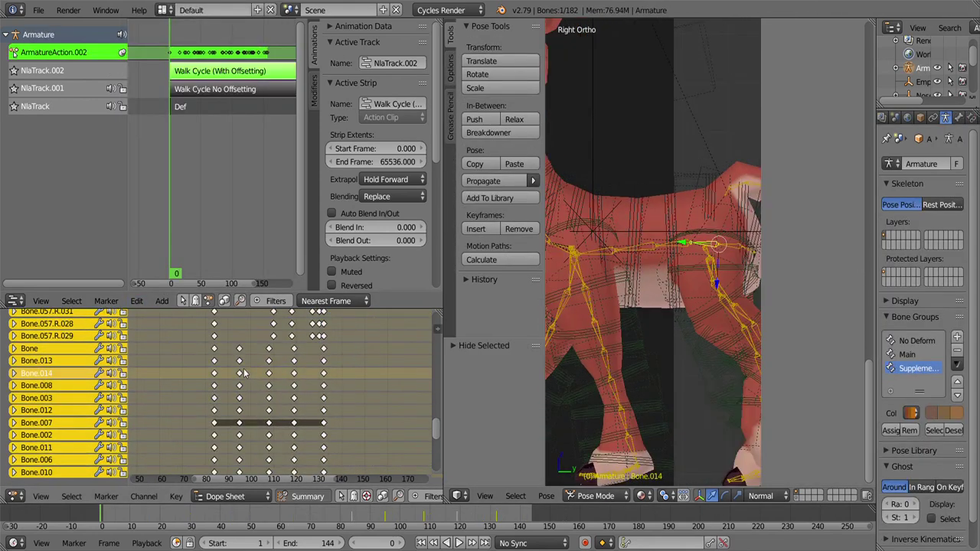
- Shift the neck bones' keys slightly earlier around frame 83 and play to check the offset
left_click_drag(348, 372, 222, 401)
right_click(593, 221)
scroll(239, 389, "up", 3)
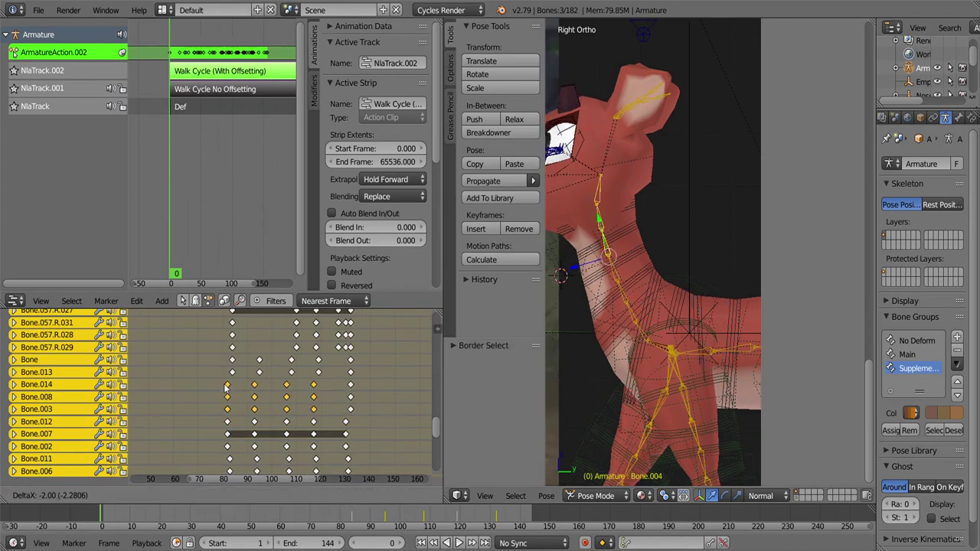
left_click(233, 379)
key("ctrl+z")
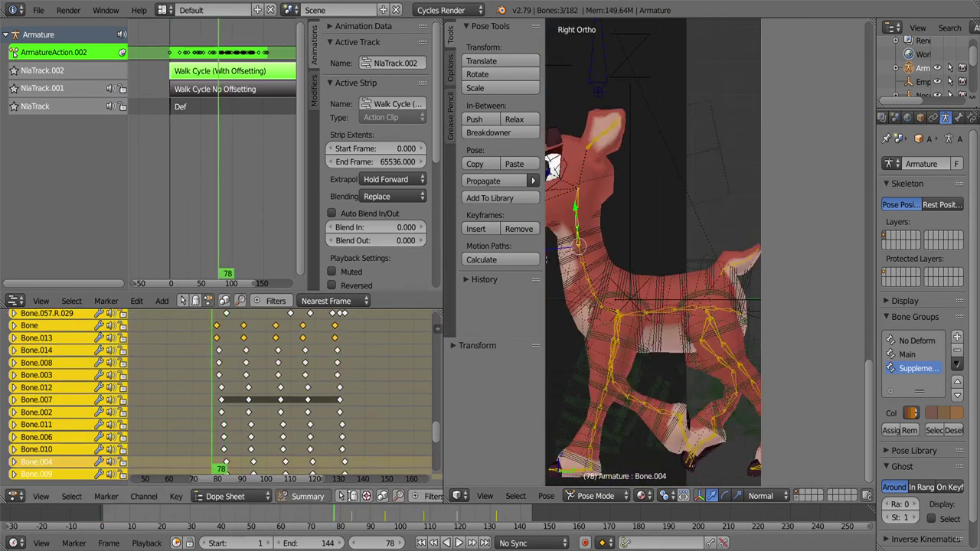
key("ctrl+z")
key("ctrl+z")
key("ctrl+z")
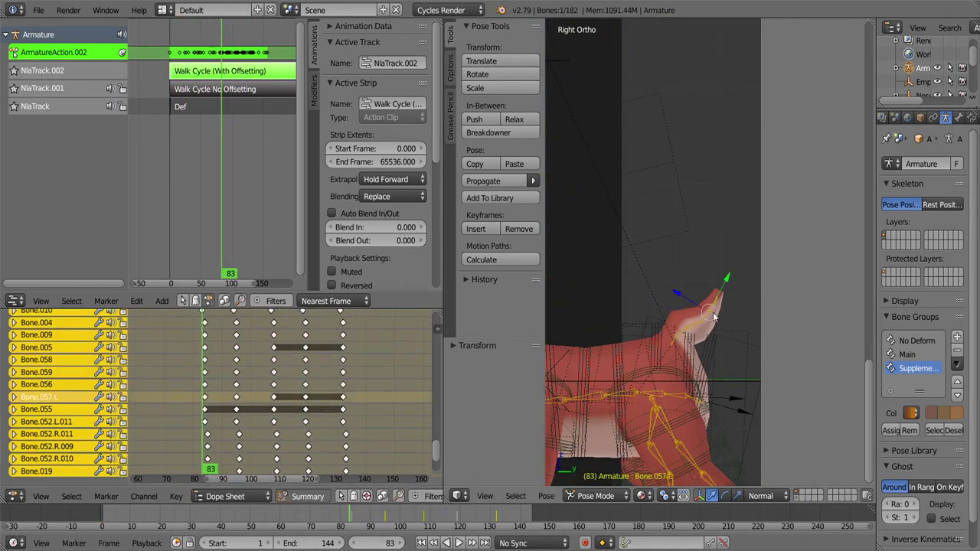
key("ctrl+z")
key("ctrl+z")
key("ctrl+z")
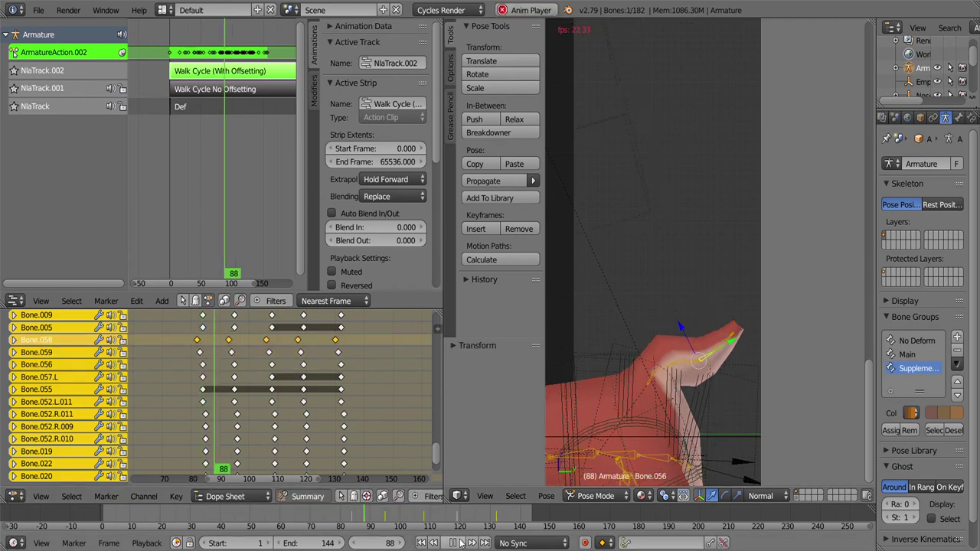
left_click(457, 543)
- Preview the mesh with bones hidden, then reveal them and select the linked head chain
key("a")
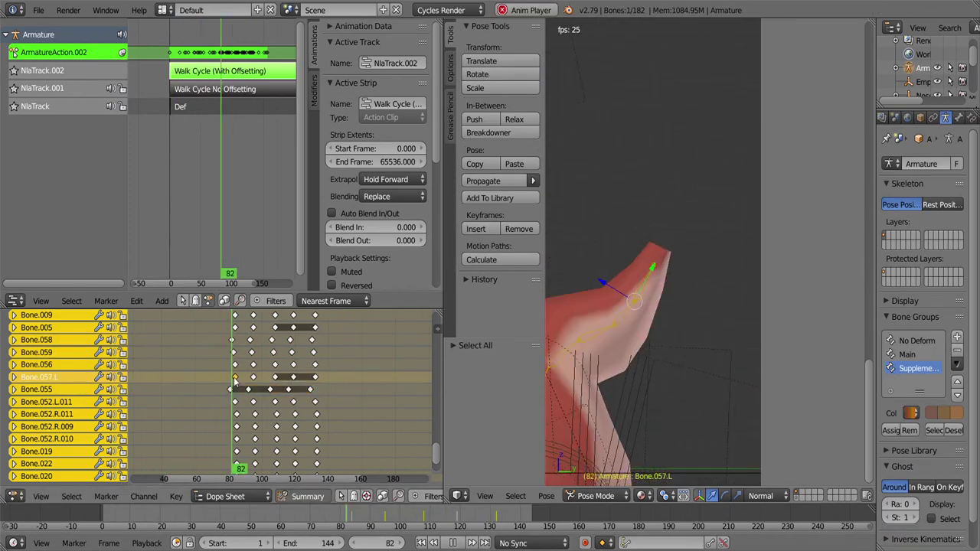
key("h")
key("alt+h")
key("a")
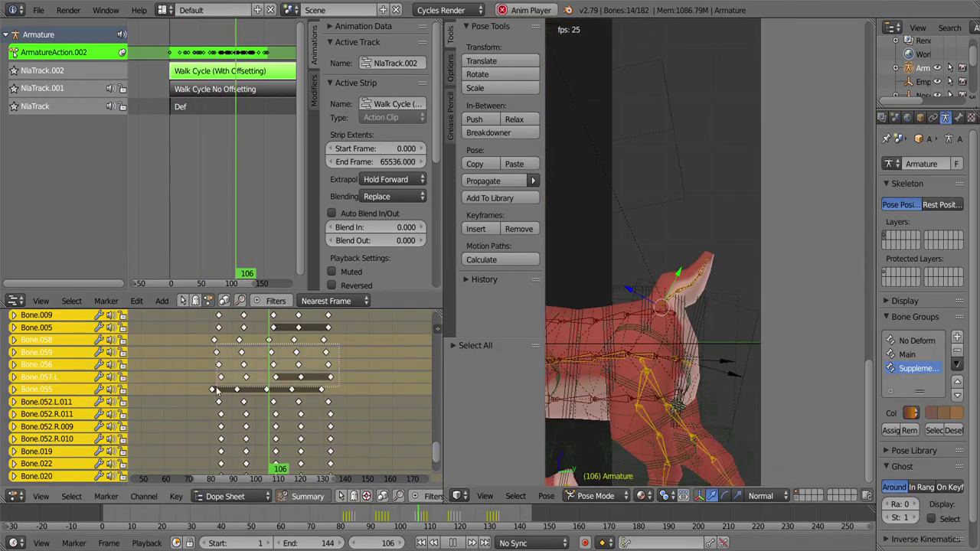
key("KP_3")
scroll(617, 390, "up", 5)
key("Escape")
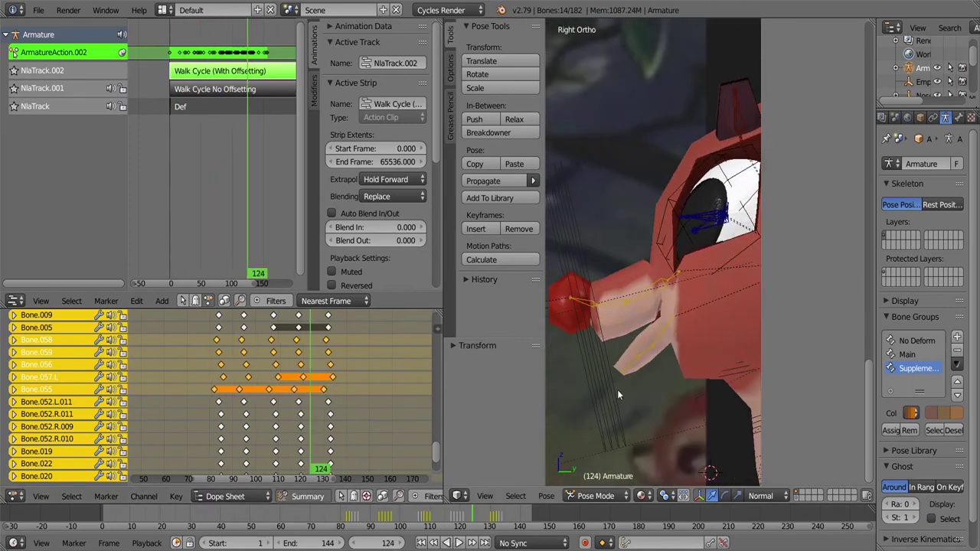
key("l")
key("alt+a")
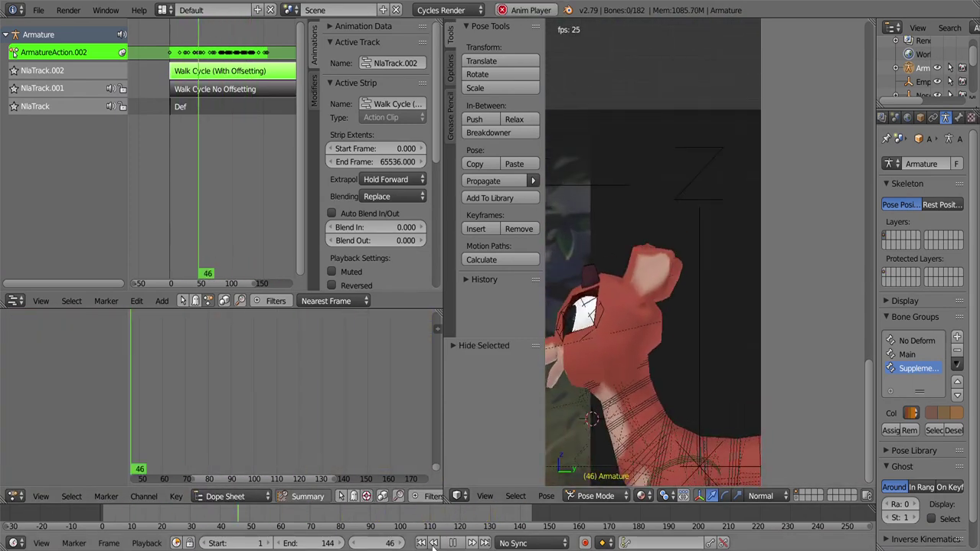
- Delete the right ear chain's keyframes and rekey the ear bones at the first frame
key("alt+a")
key("a")
scroll(363, 472, "up", 5)
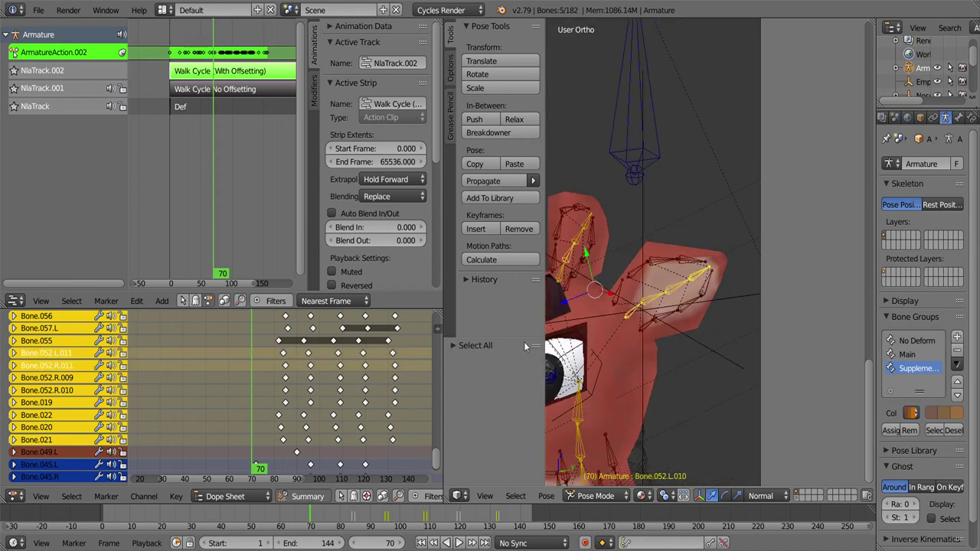
right_click(365, 400)
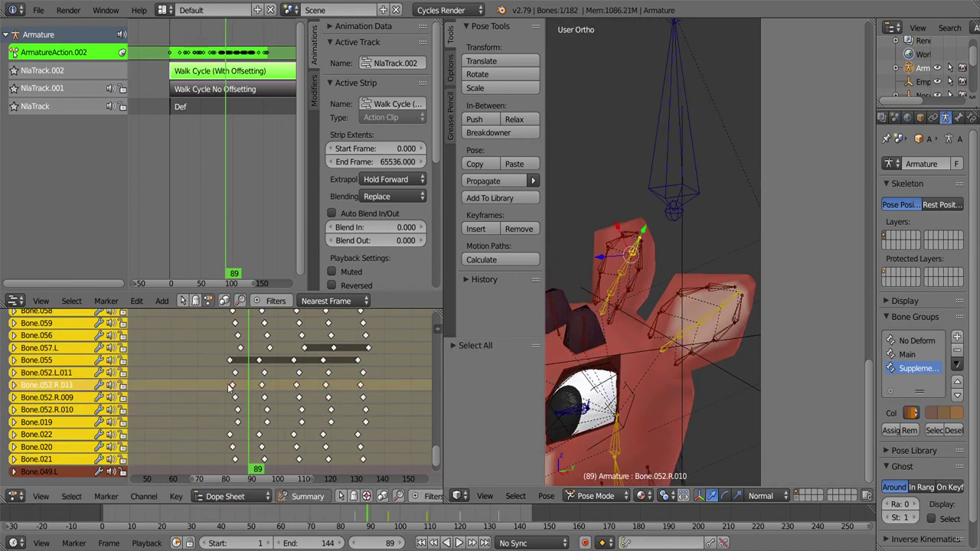
key("a")
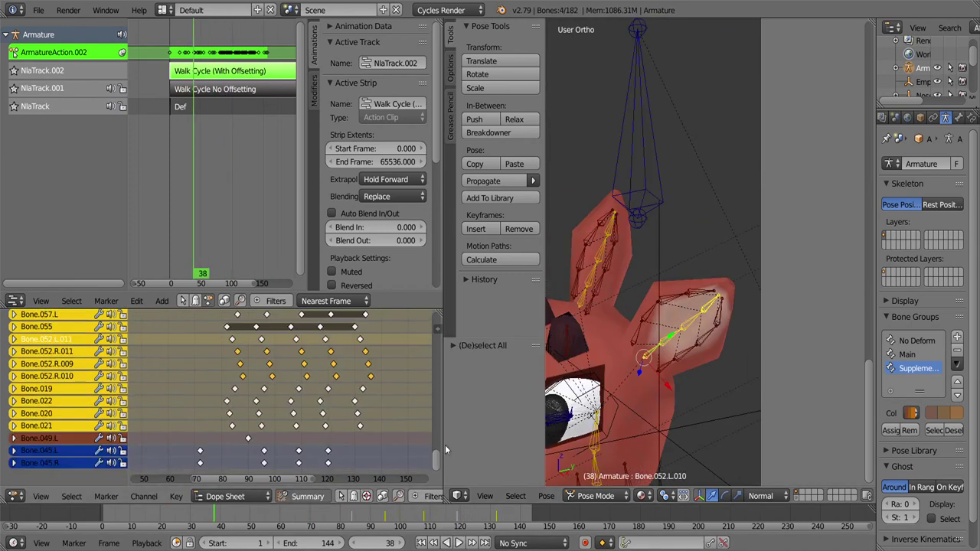
key("l")
key("a")
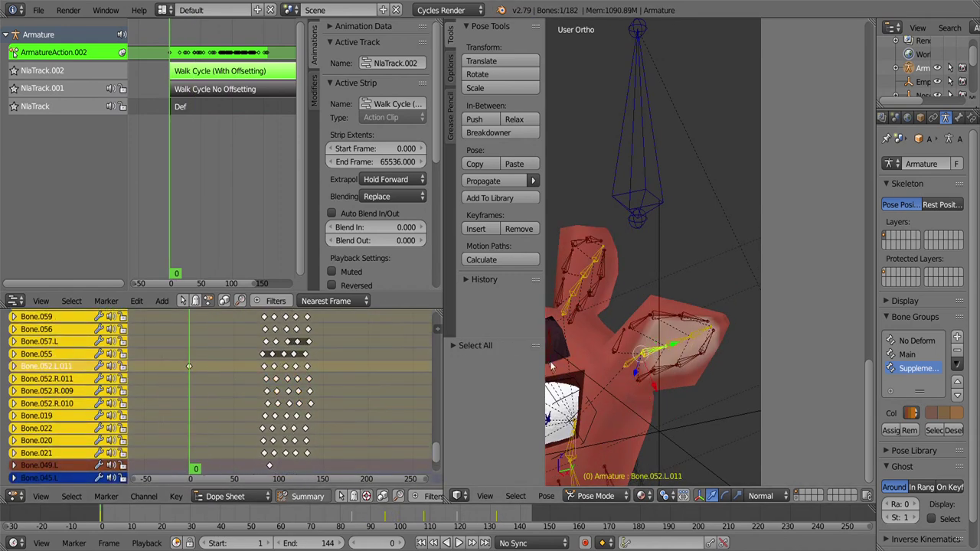
key("x")
key("Return")
key("shift+Left")
key("i")
left_click(696, 335)
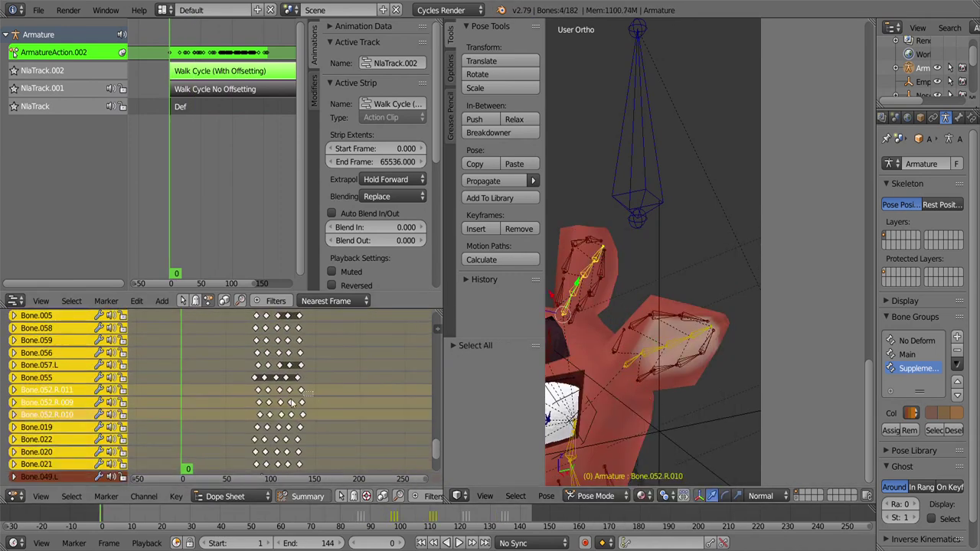
- Make the keys loop with a Cycles F-Curve modifier and check the head from the right
key("a")
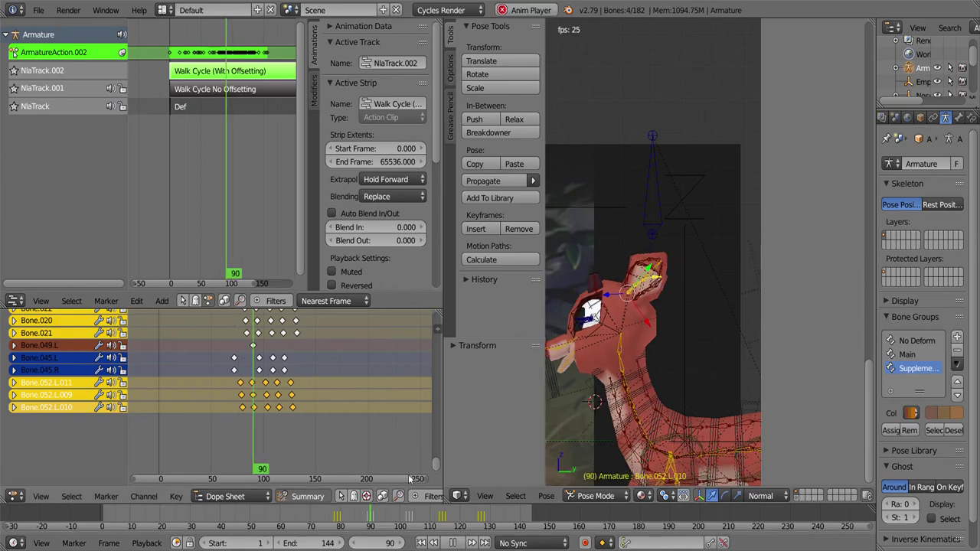
key("shift+ctrl+m")
left_click(245, 436)
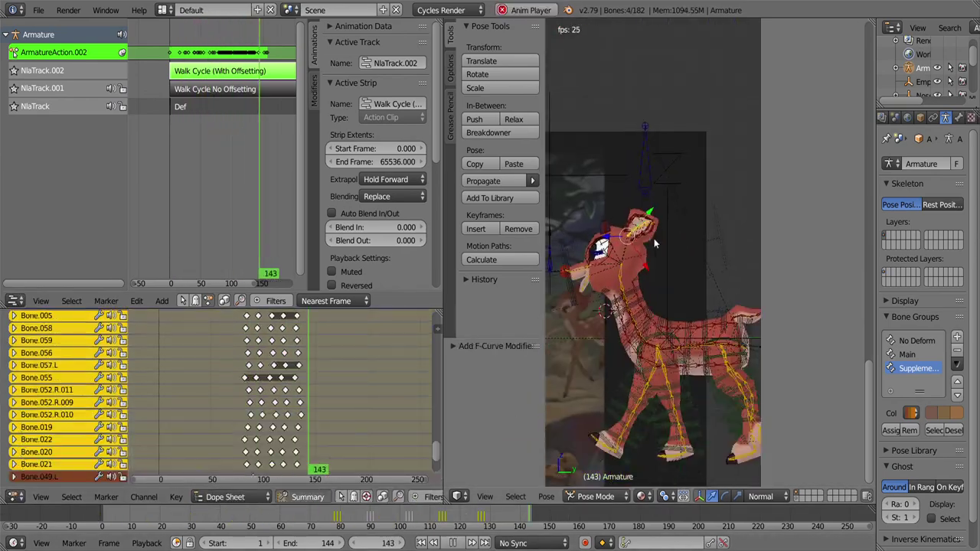
key("a")
key("alt+a")
key("KP_3")
scroll(693, 390, "up", 5)
middle_click_drag(693, 391, 663, 341)
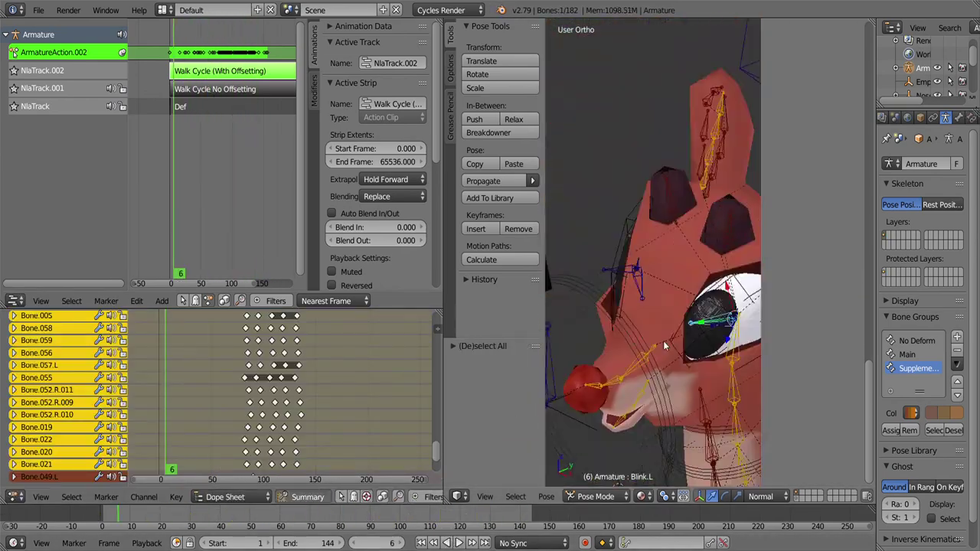
- Hide all bones and play the walk through the scene camera
key("KP_1")
key("a")
key("alt+a")
key("KP_0")
key("h")
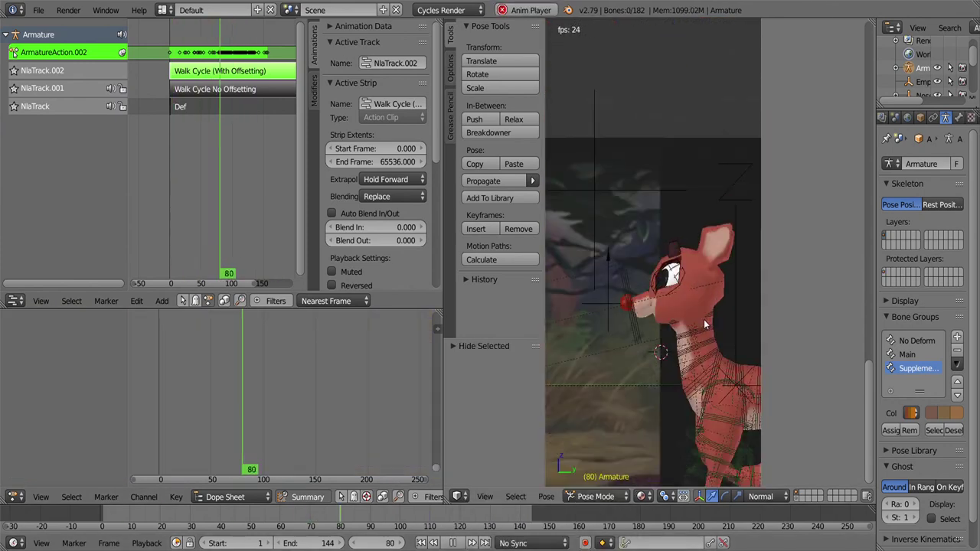
- Exit tweak mode and pose mode, then reposition the camera to the current view using fly navigation
key("Tab")
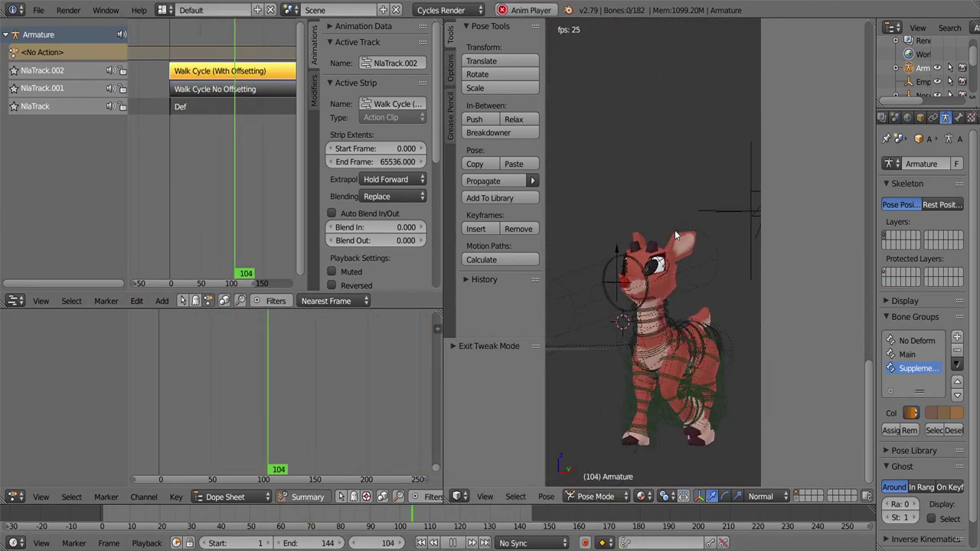
key("ctrl+Tab")
key("shift+a")
key("Escape")
key("ctrl+alt+KP_0")
key("shift+f")
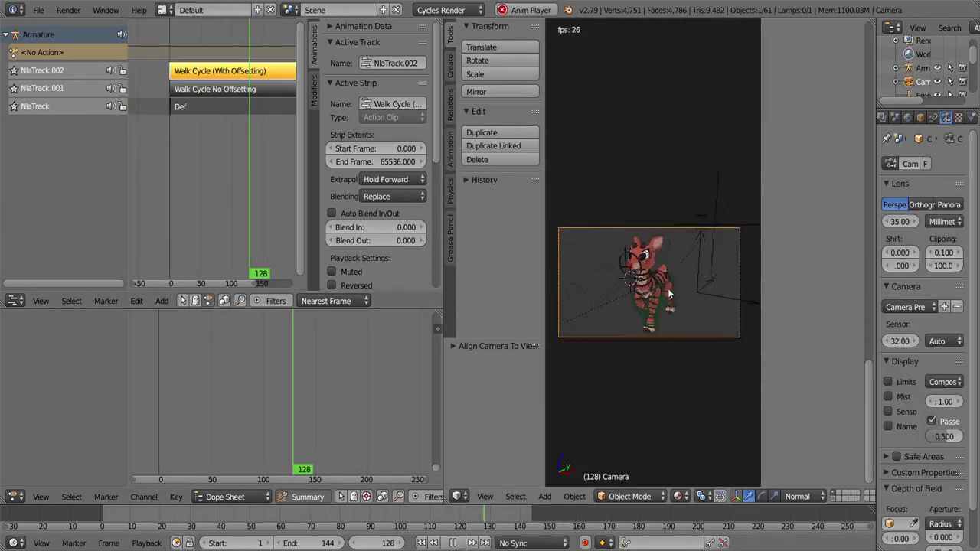
key("Escape")
right_click(659, 270)
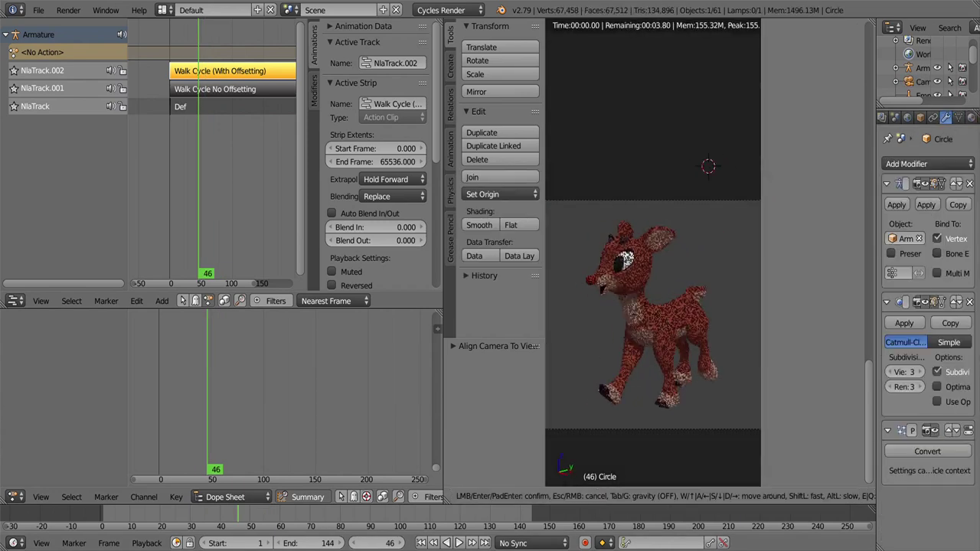
left_click(694, 335)
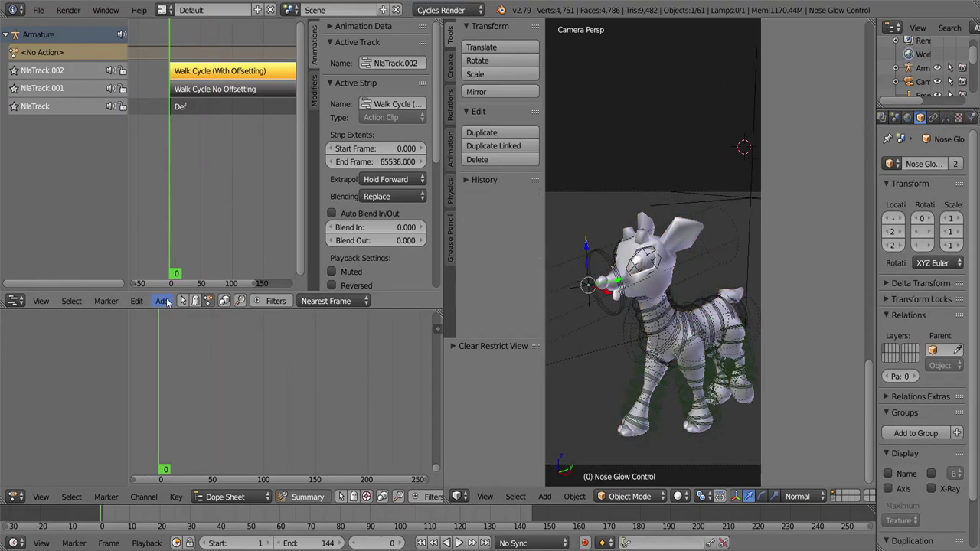
- Keyframe the armature's pose and add a Cycles modifier so the keys loop
key("shift+g")
left_click(674, 262)
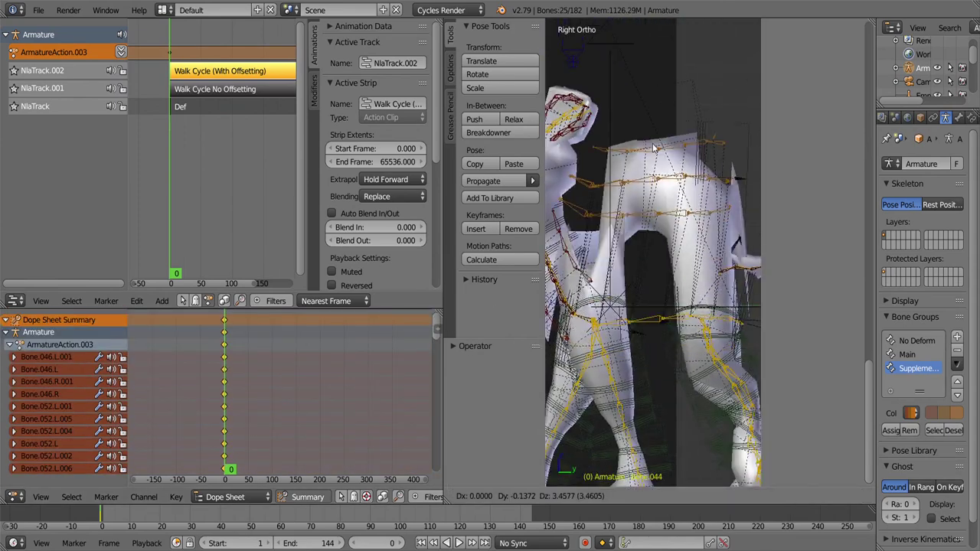
key("i")
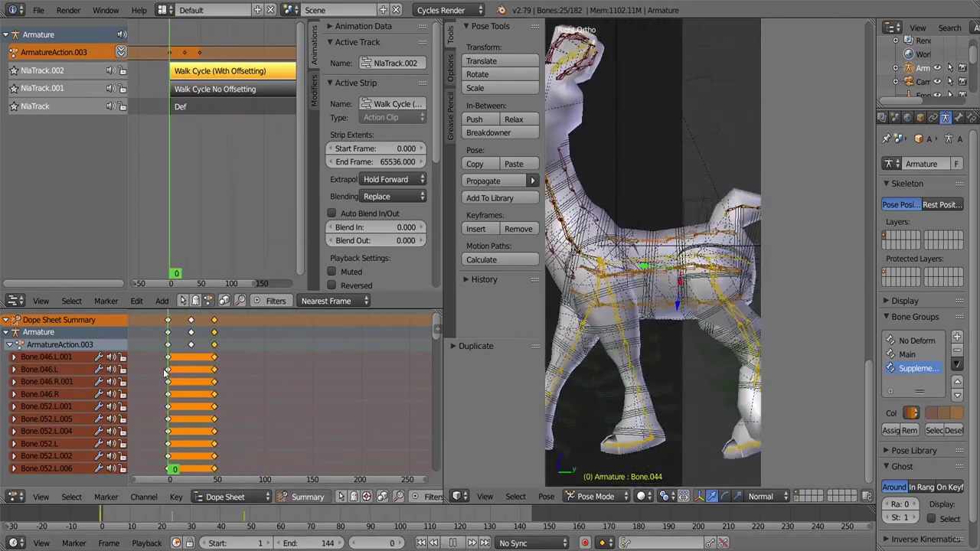
key("ctrl+z")
key("ctrl+z")
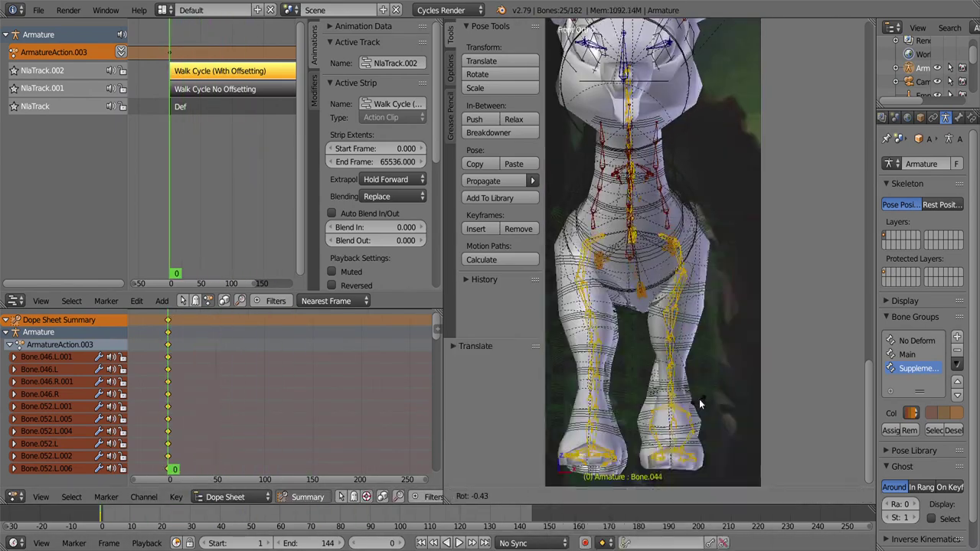
key("Escape")
key("i")
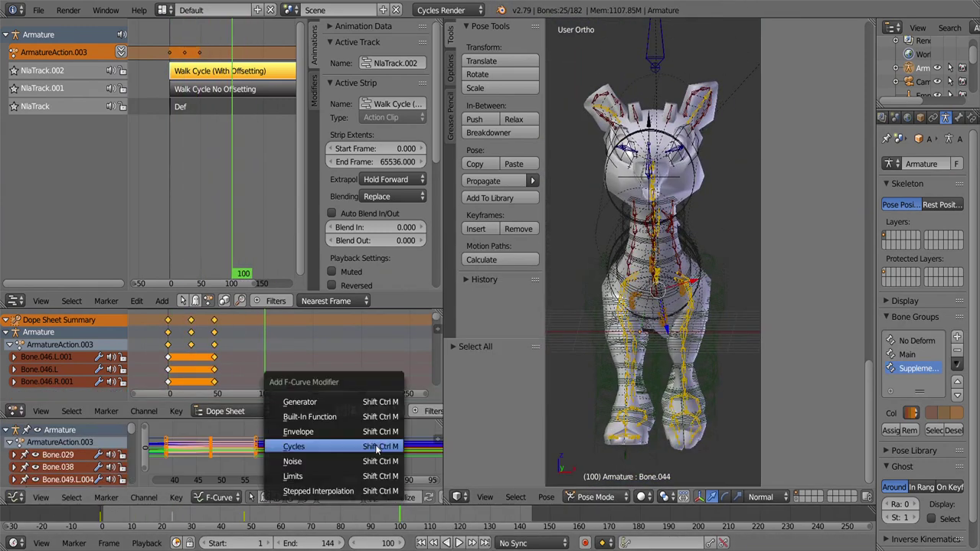
left_click(291, 438)
left_click(14, 411)
left_click(31, 437)
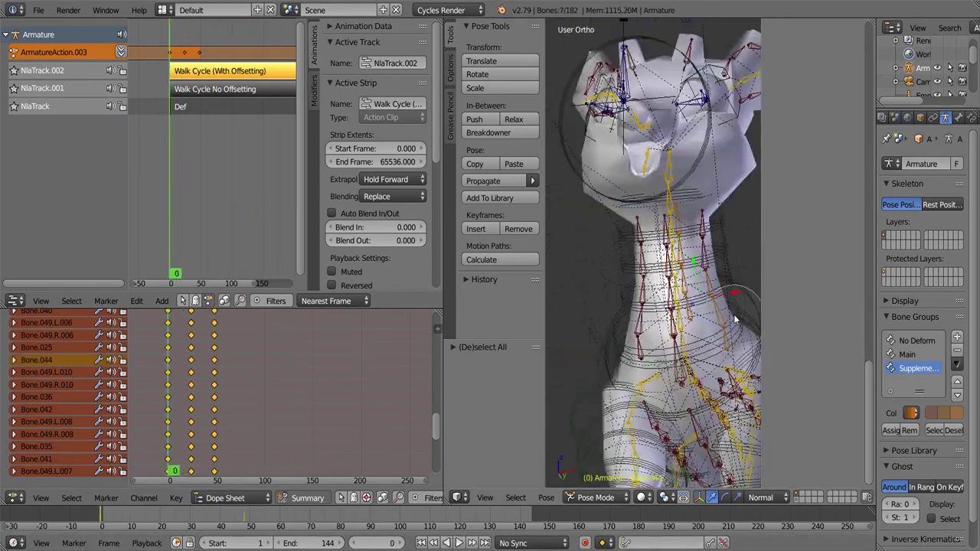
left_click_drag(6, 446, 261, 432)
- Play the walk cycle and inspect the neck and head from front and side views
key("KP_1")
key("alt+a")
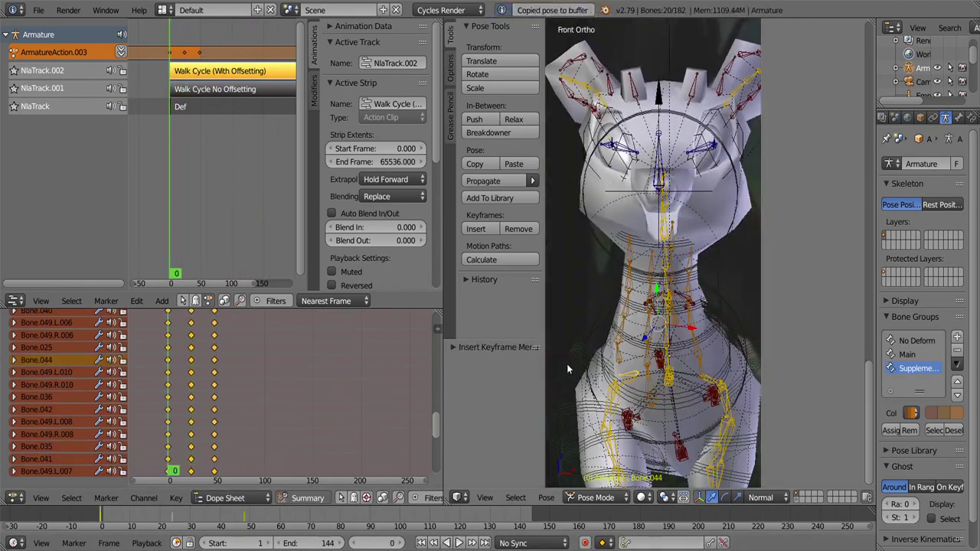
middle_click_drag(735, 403, 670, 233)
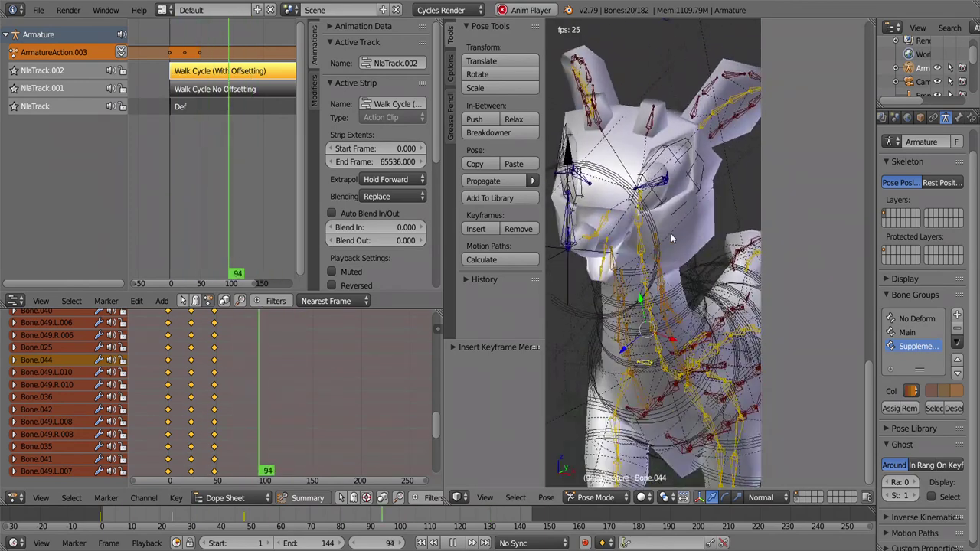
key("KP_3")
key("KP_Decimal")
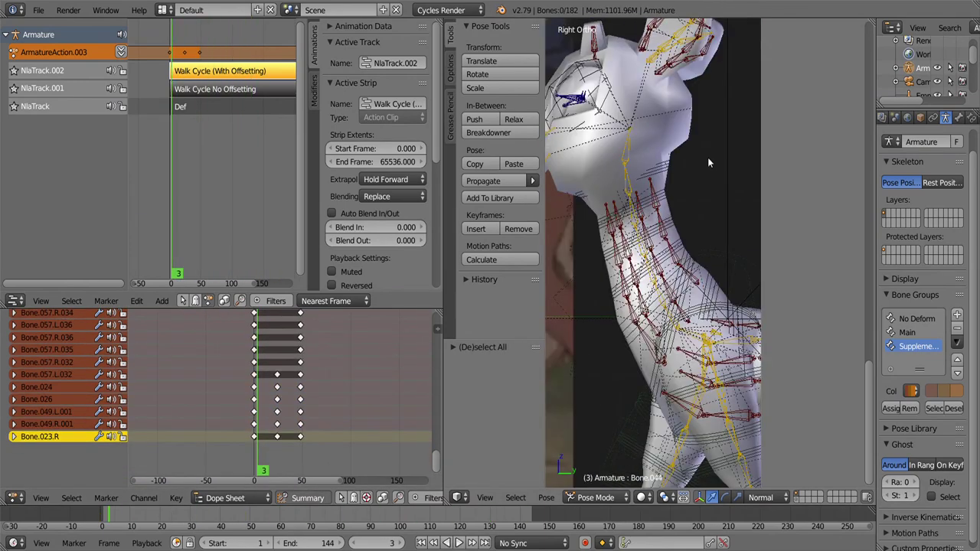
scroll(565, 216, "down", 2)
scroll(565, 214, "down", 2)
scroll(564, 214, "up", 2)
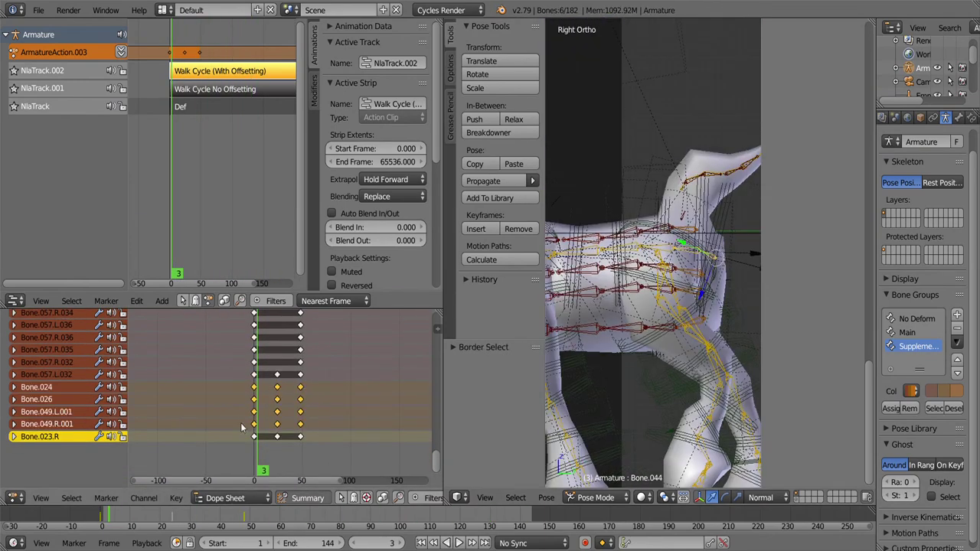
scroll(303, 393, "up", 2, "ctrl")
key("a")
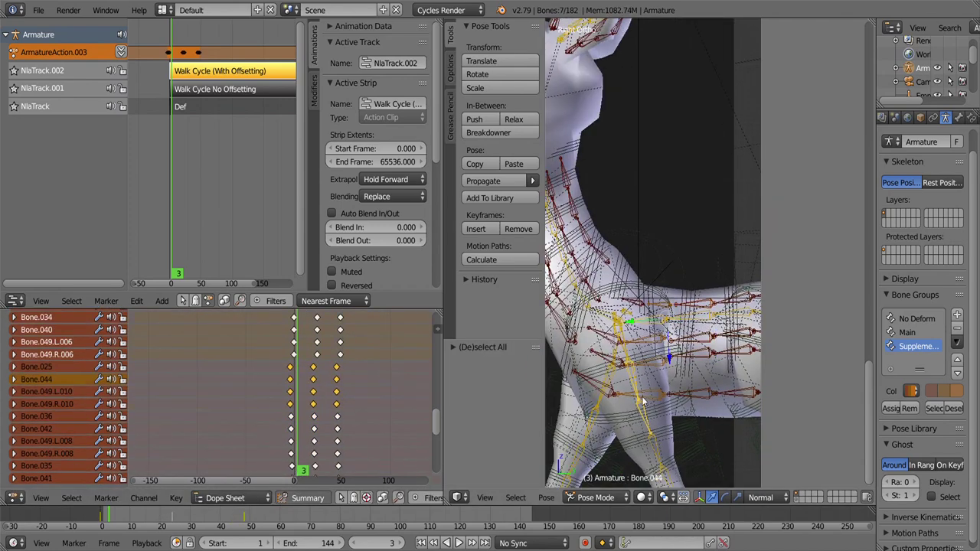
mouse_move(622, 270)
middle_mouse_down("shift")
mouse_move(675, 292)
mouse_move(700, 259)
mouse_move(534, 347)
middle_mouse_up("shift")
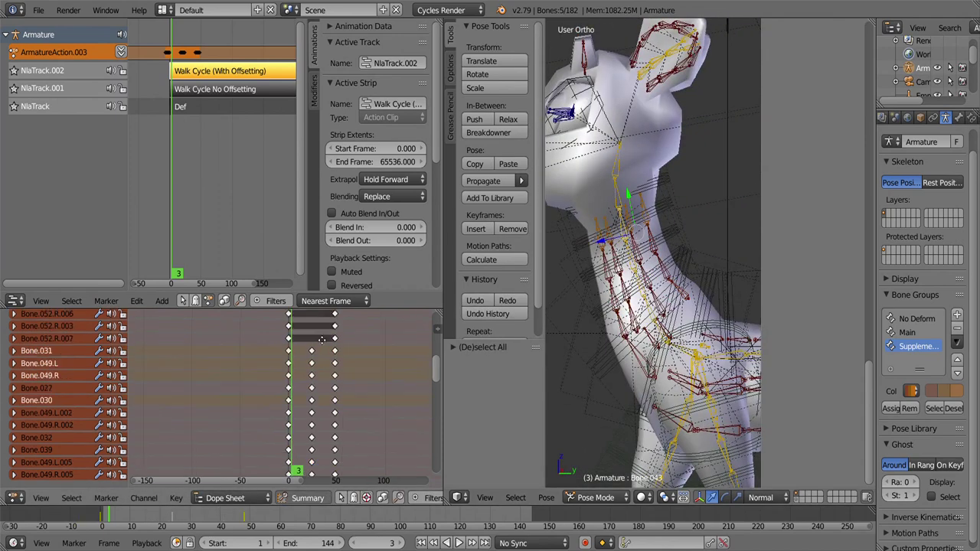
mouse_move(658, 321)
middle_mouse_down()
mouse_move(674, 284)
mouse_move(621, 277)
middle_mouse_up()
- Shift the neck bone keys slightly earlier in the walk cycle
key("a")
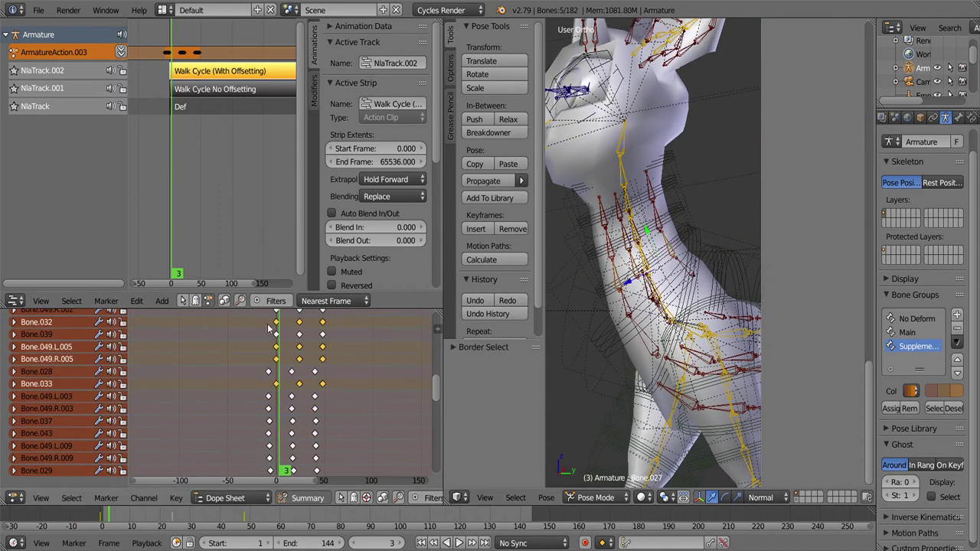
key("r")
left_click(662, 268)
left_click(339, 420)
key("a")
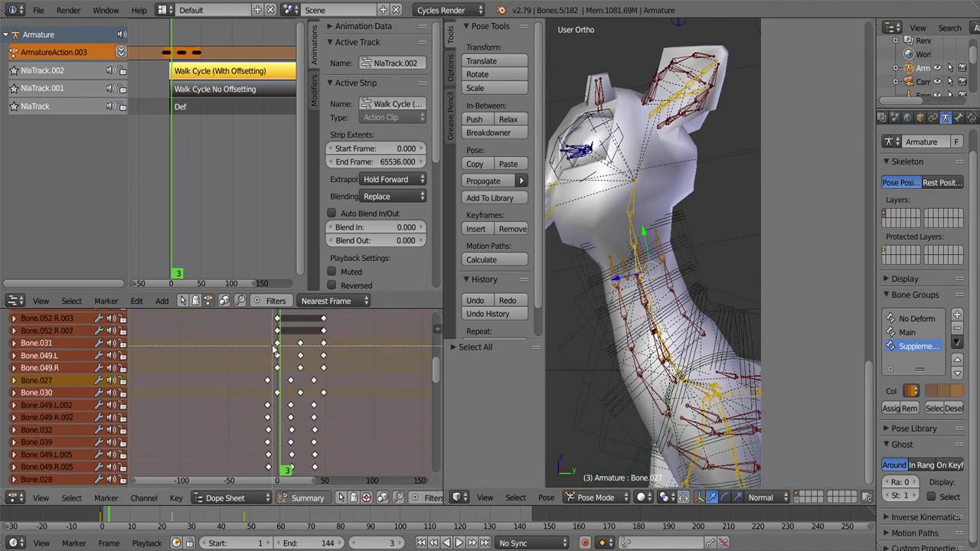
- Play the walk cycle through the scene camera with the bones hidden
key("KP_0")
key("alt+a")
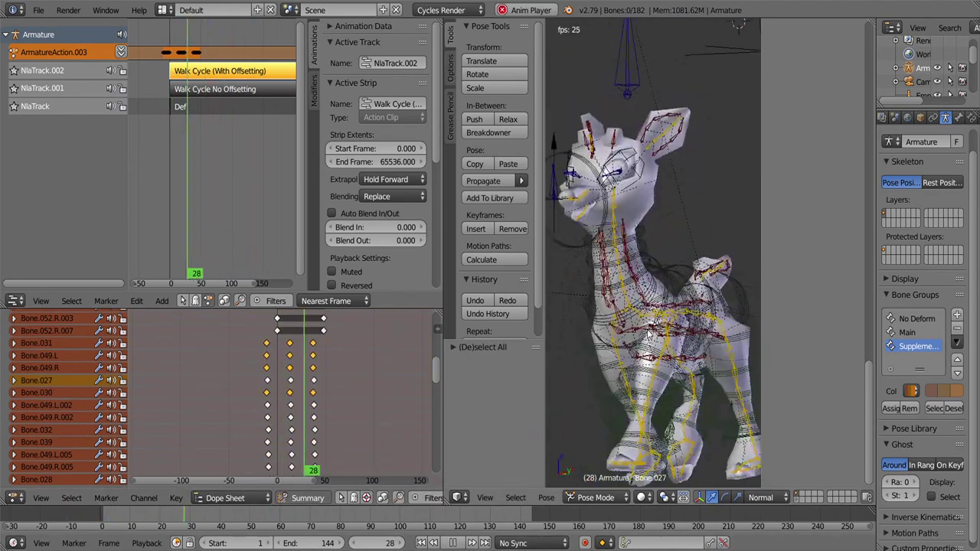
key("shift+h")
middle_click_drag(710, 294, 602, 261)
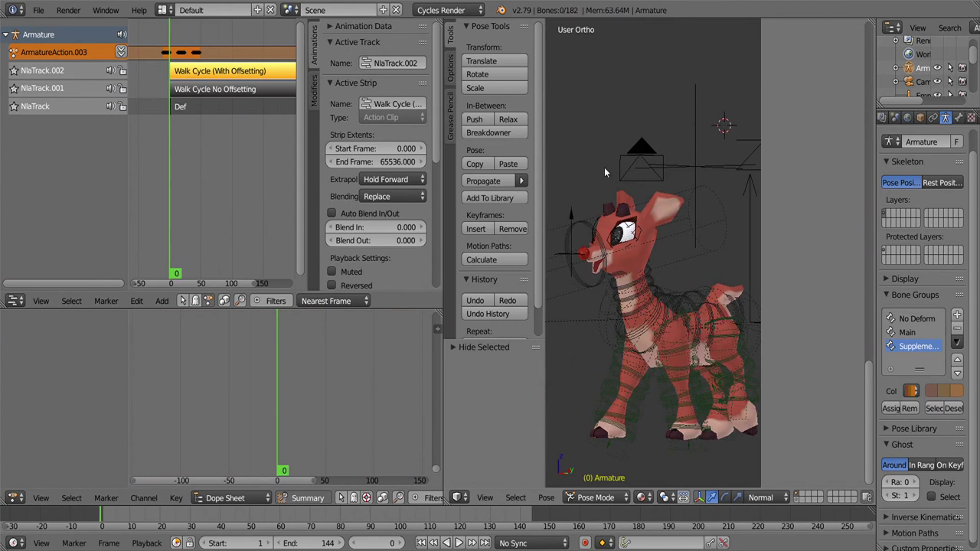
- Select and frame the ear bones in view, then deselect all bones
key("a")
key("KP_Decimal")
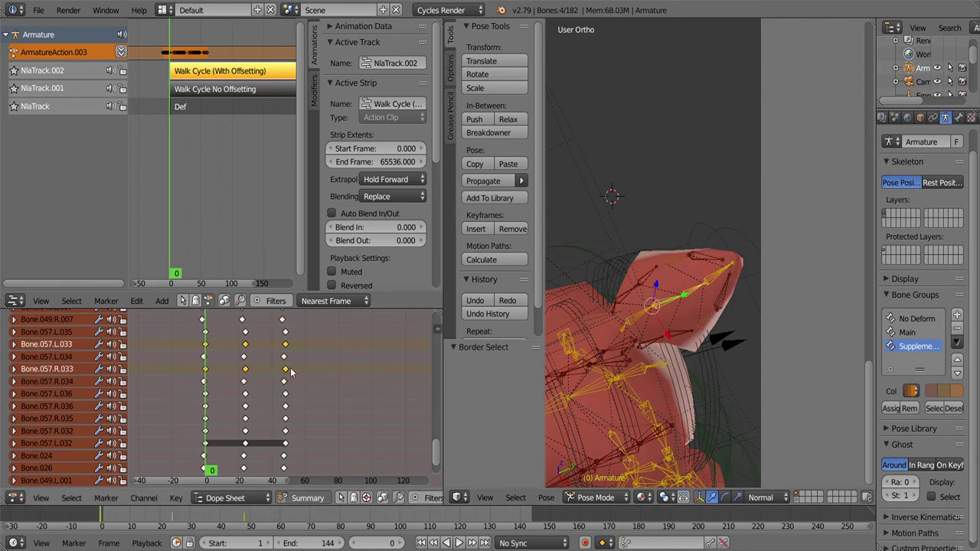
key("a")
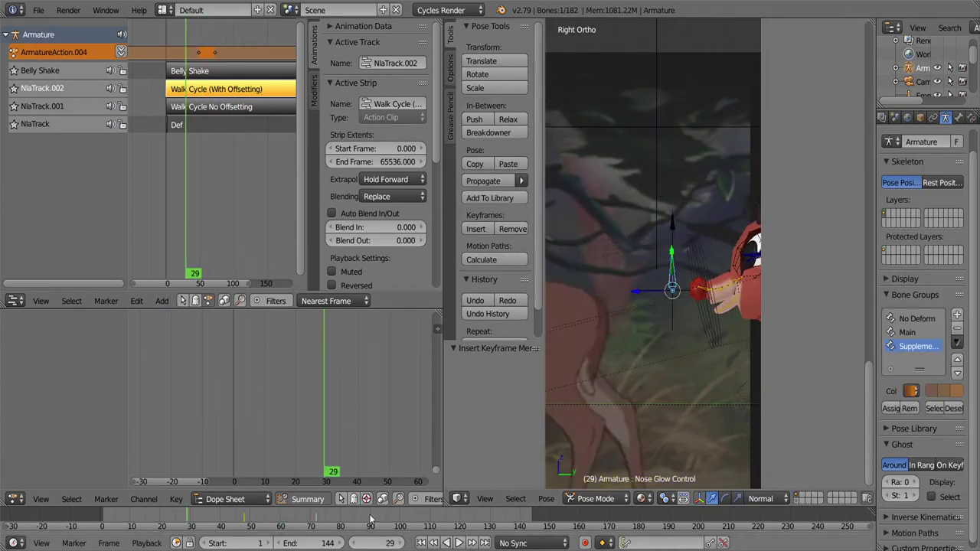
- Jump to frame 120 and a later frame, then play the nose glow animation
left_click(459, 524)
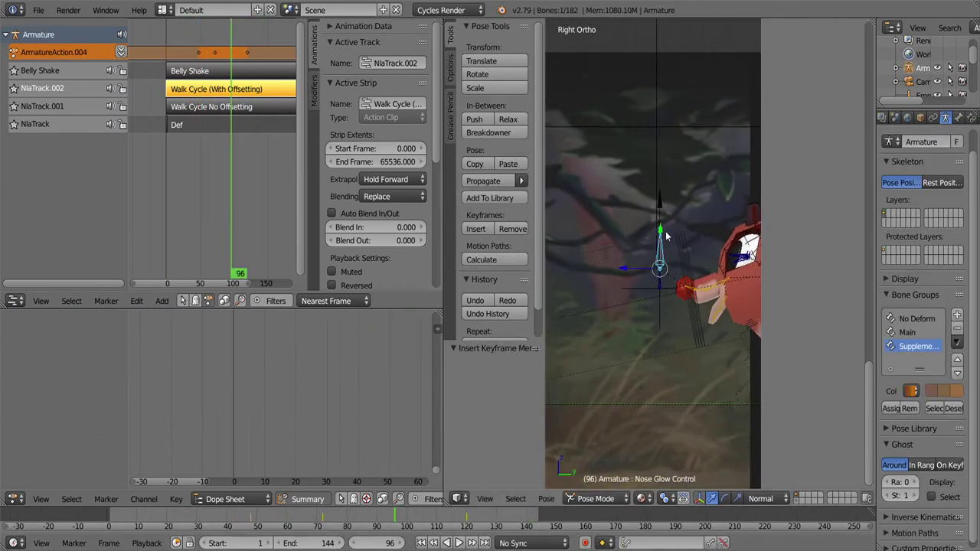
left_click(458, 542)
scroll(400, 469, "down", 3)
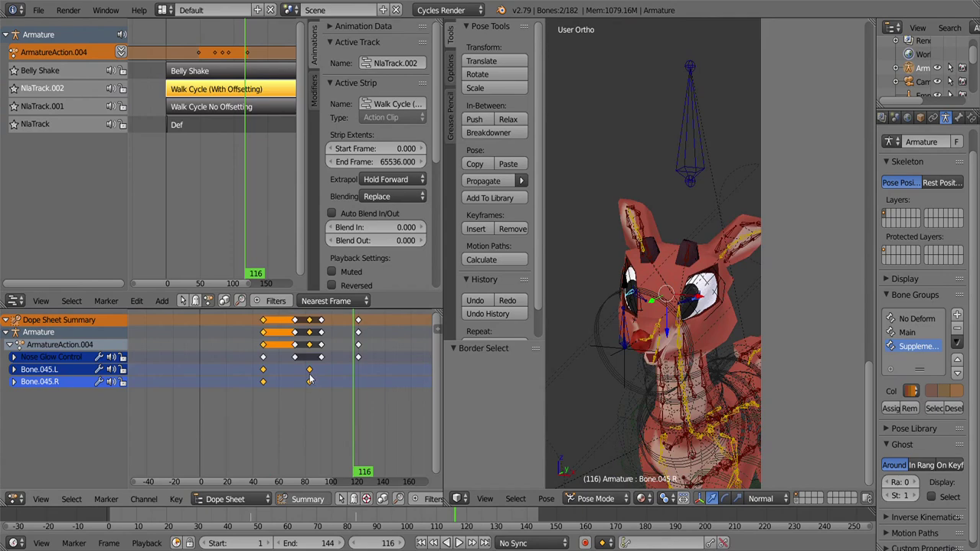
key("alt+a")
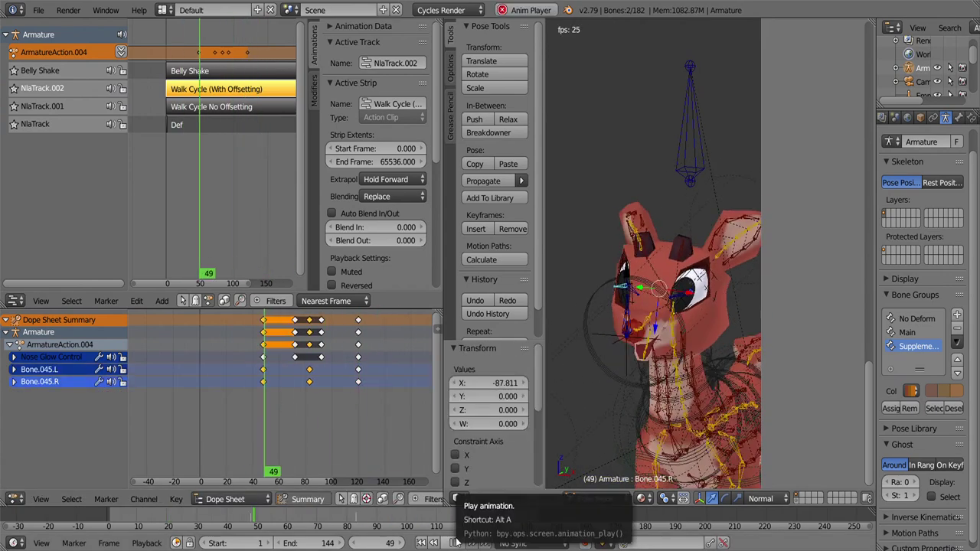
- Push the nose glow action to a new track named Nose Glow and save as Rudolph16e.blend
left_click(121, 52)
key("alt+a")
scroll(393, 136, "down", 2)
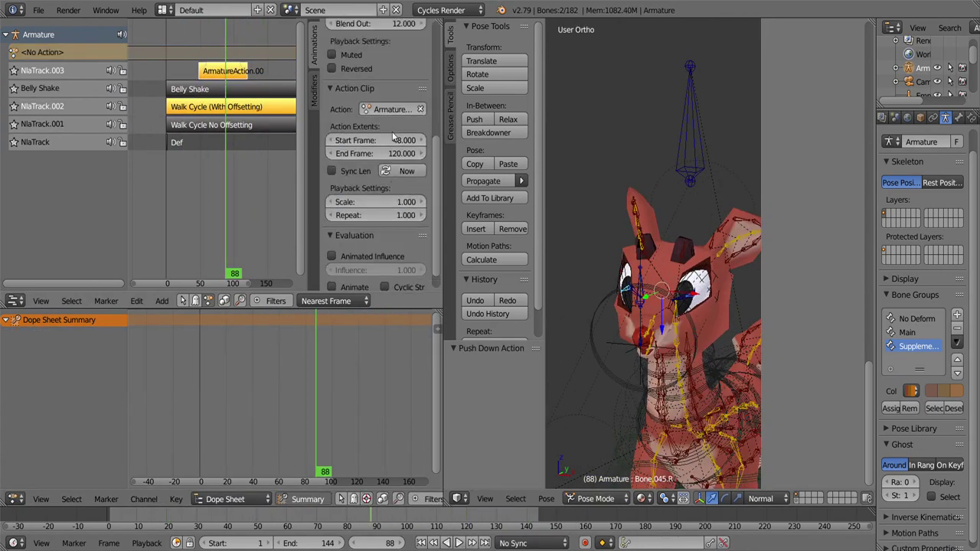
left_click(457, 542)
scroll(641, 359, "down", 3)
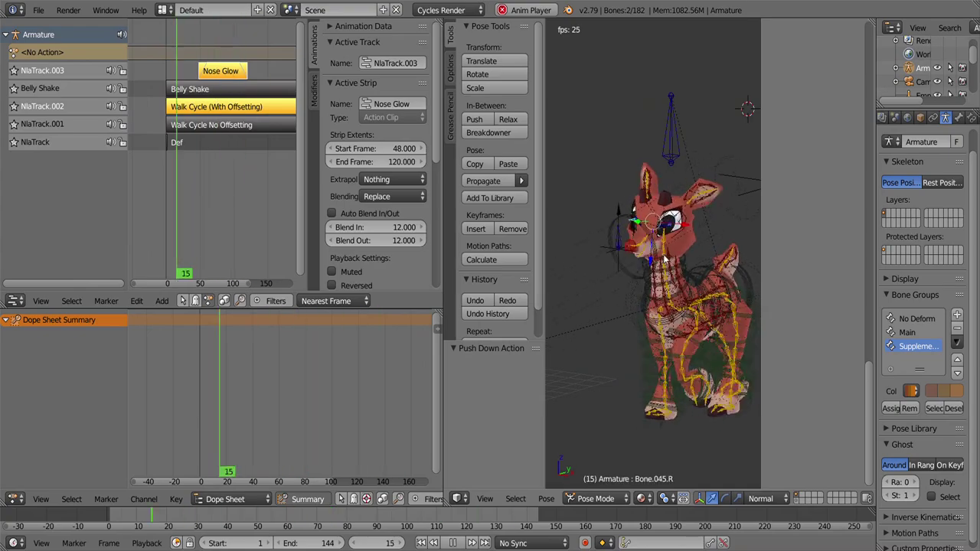
key("ctrl+shift+s")
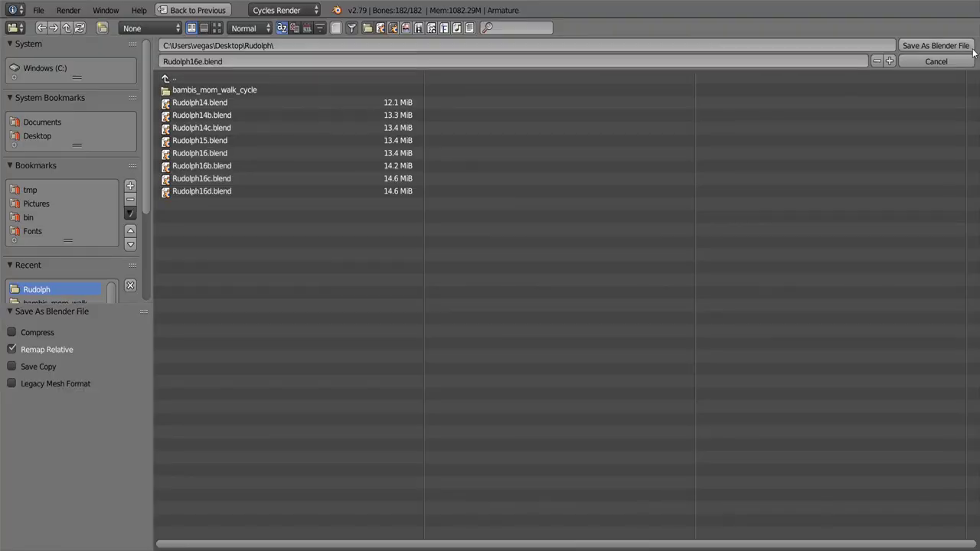
left_click(970, 48)
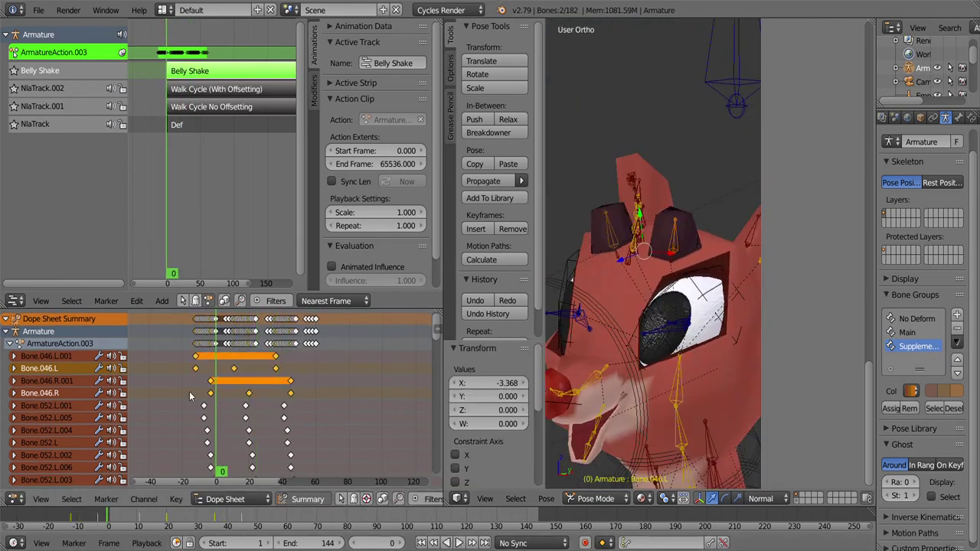
- Play the Belly Shake animation with bones hidden and leave tweak mode
key("alt+a")
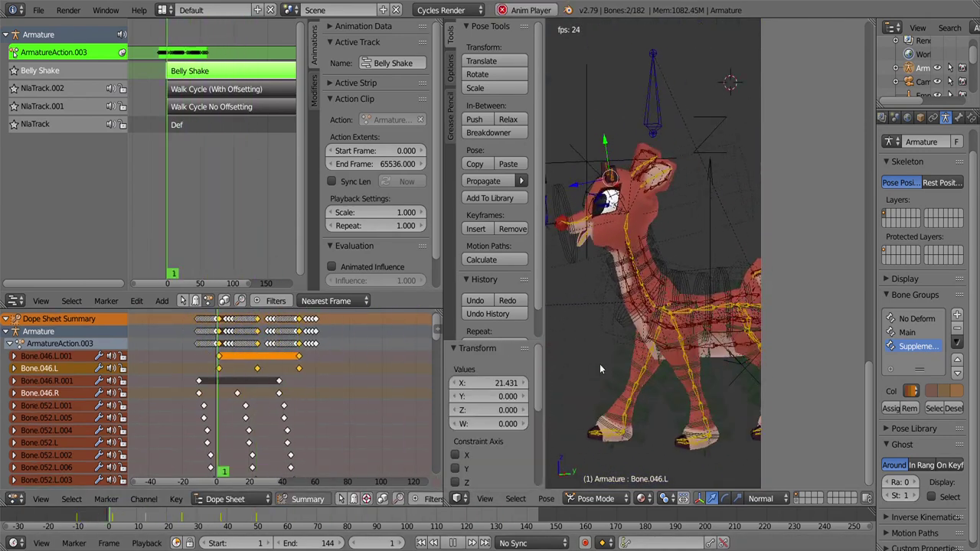
key("h")
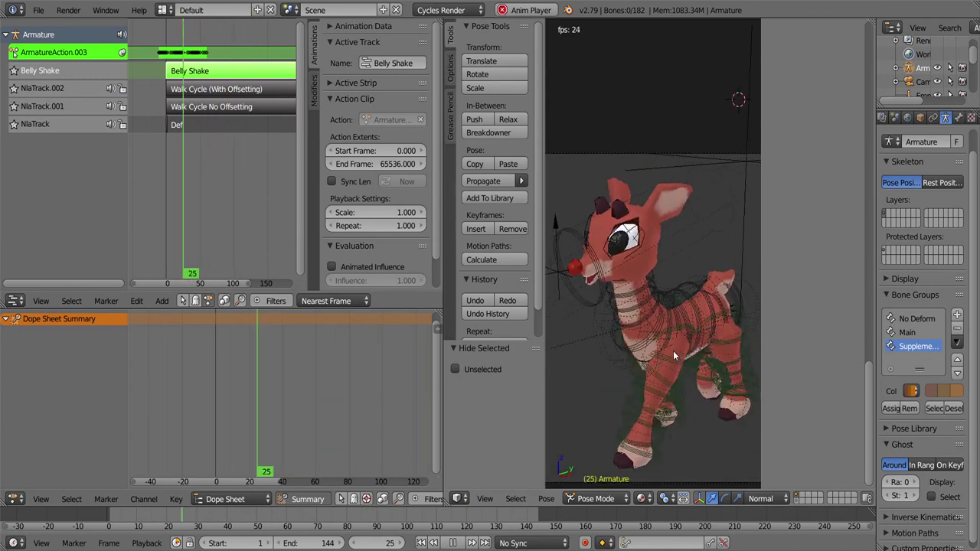
key("Tab")
scroll(183, 209, "down", 3, "ctrl")
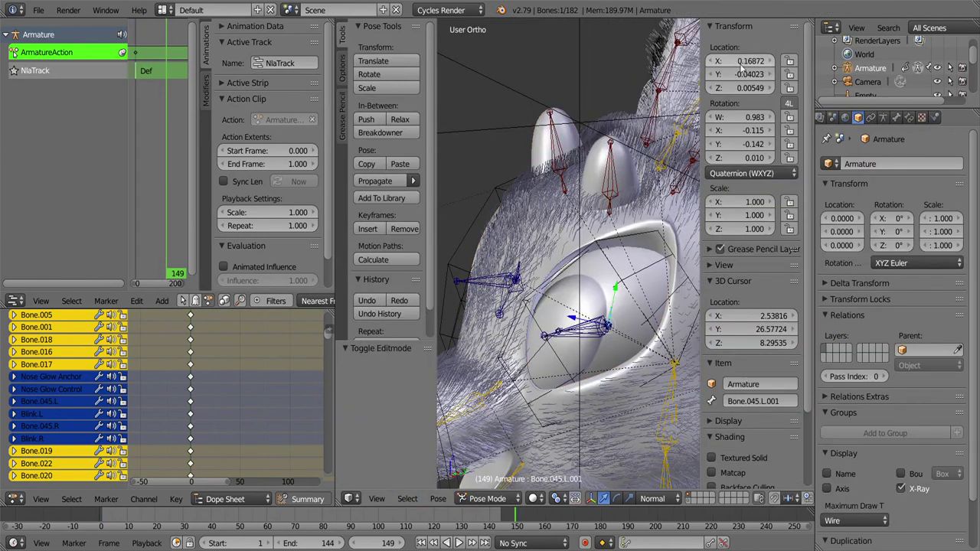
- Add a Plain Axes empty as DOF focus target and set F-stop to 0.1, previewing in Rendered shading
key("Tab")
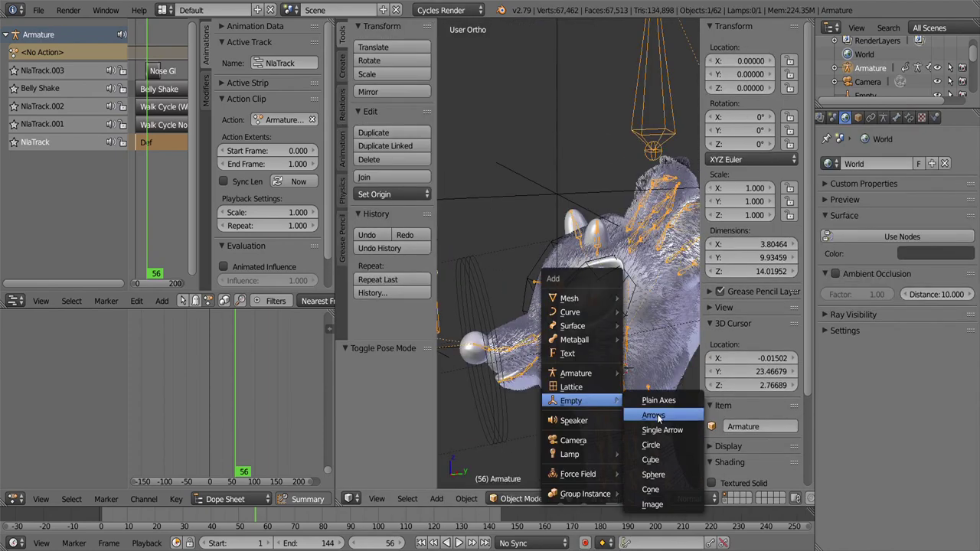
left_click(590, 400)
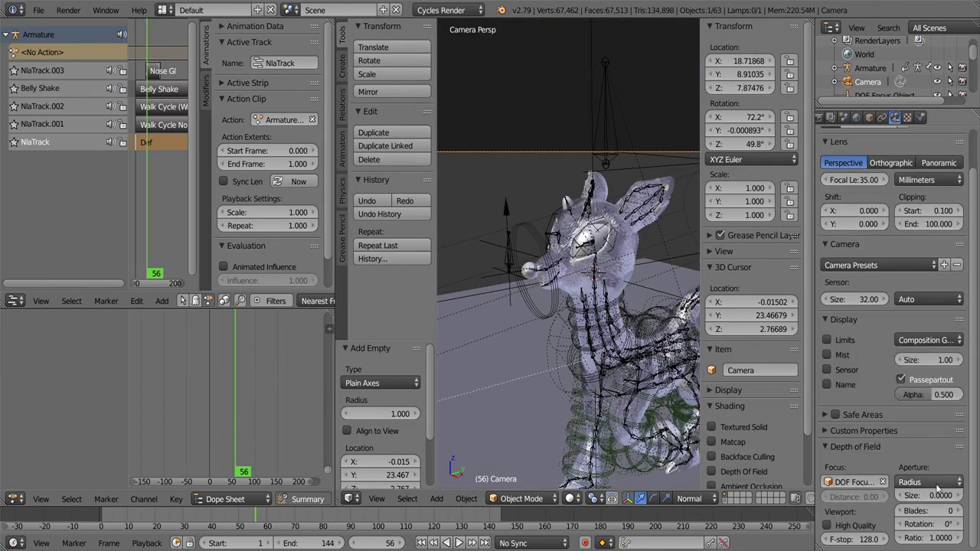
left_click(601, 410)
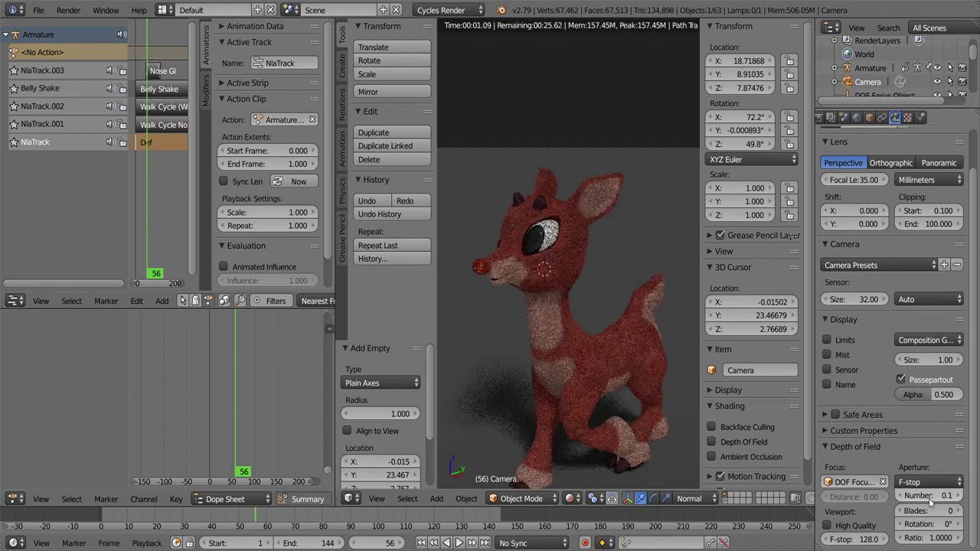
left_click_drag(930, 499, 937, 505)
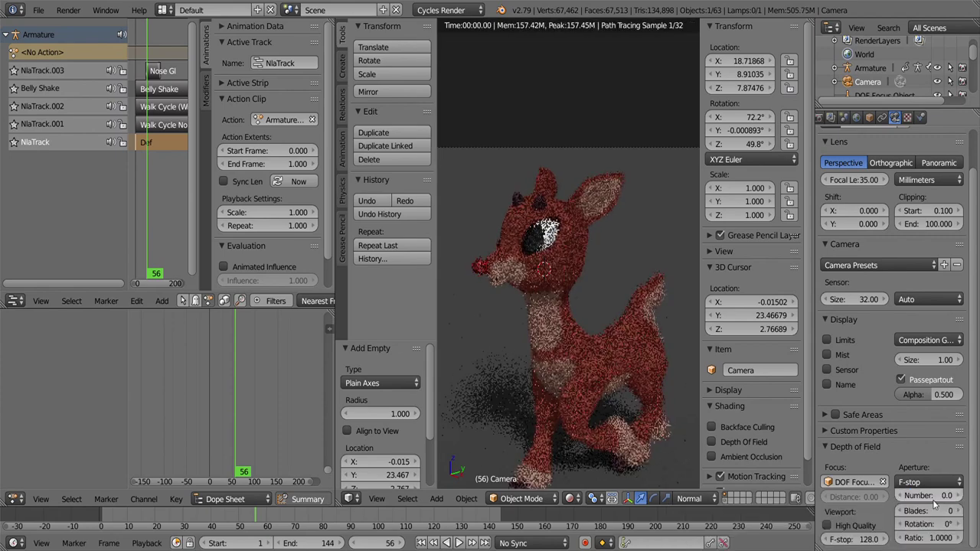
scroll(670, 476, "down", 2)
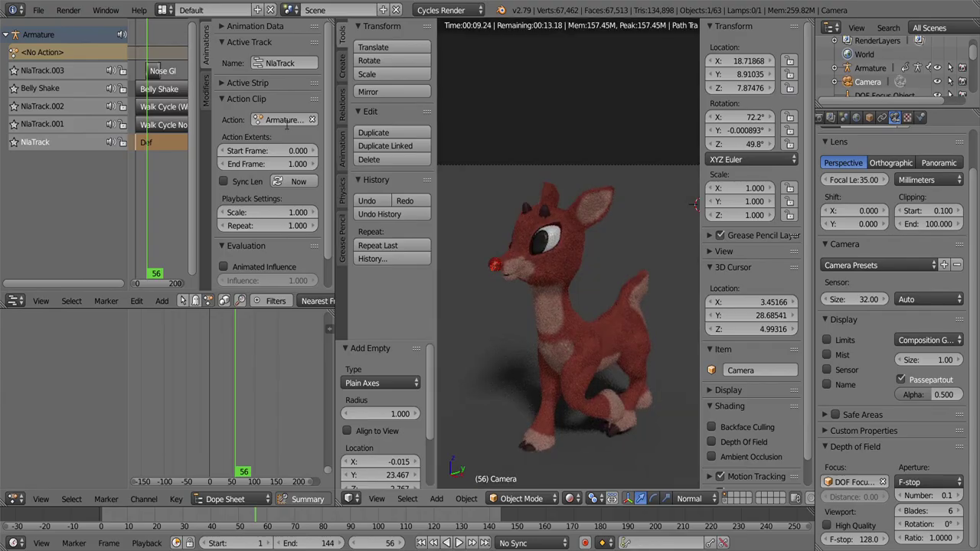
left_click(587, 452)
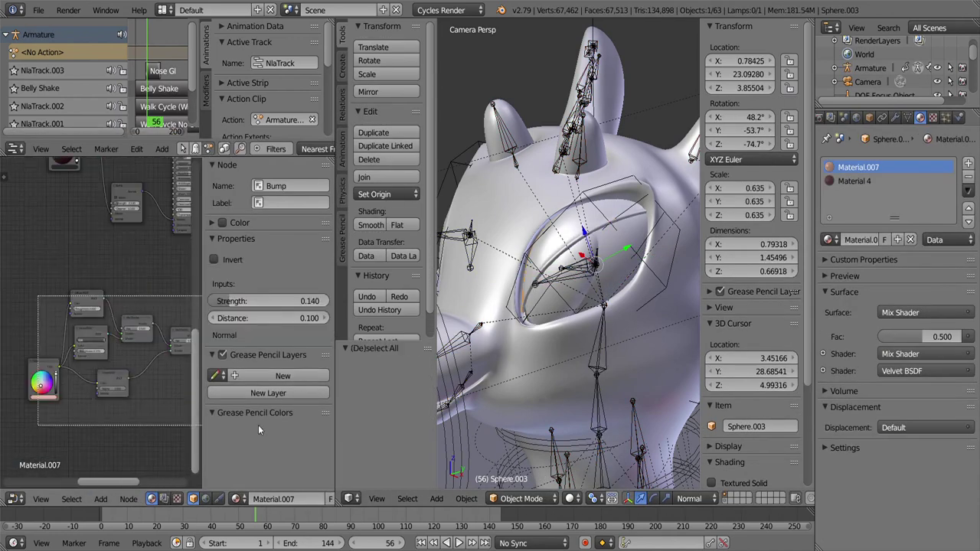
- Connect nodes in Material.007 and add a Hue Saturation Value node
scroll(115, 329, "up", 2)
left_click_drag(107, 298, 138, 322)
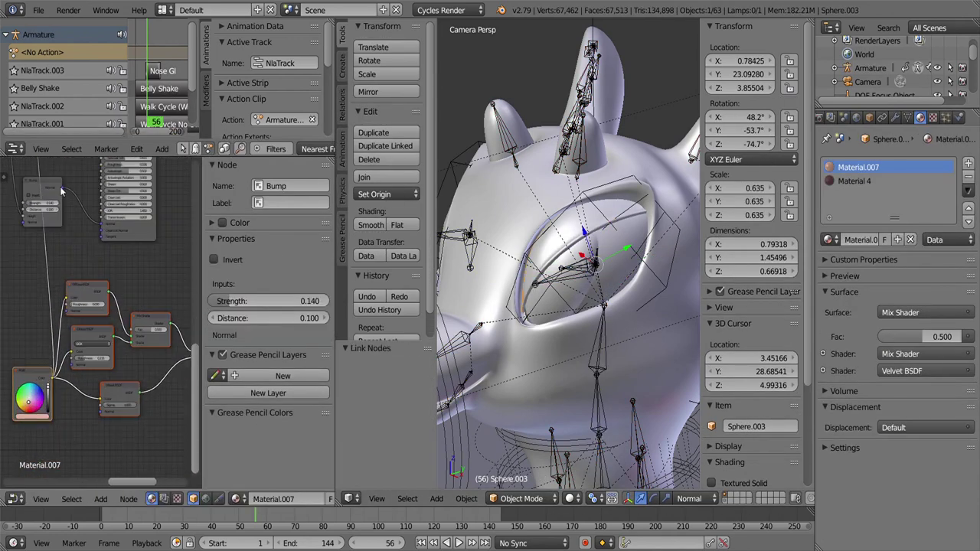
scroll(108, 391, "down", 3)
key("a")
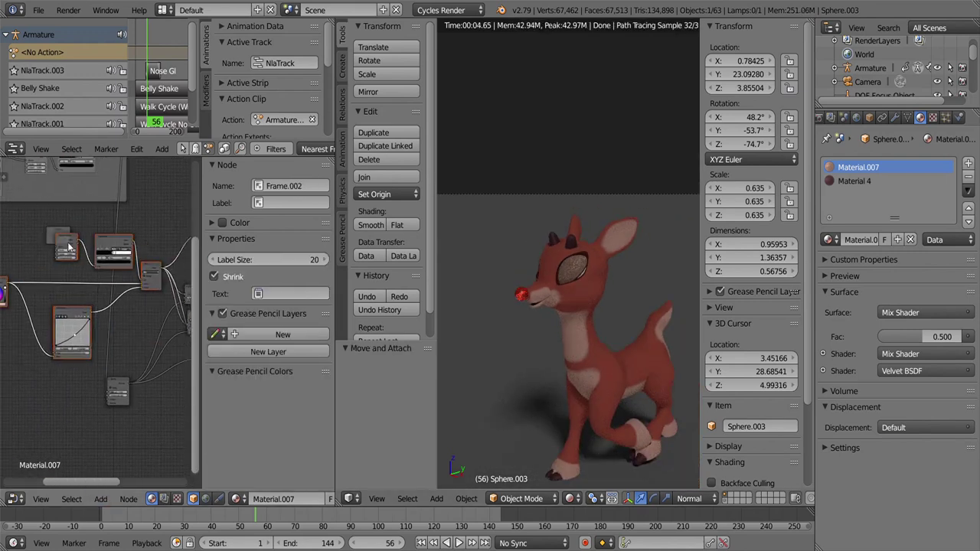
left_click(100, 498)
left_click(204, 442)
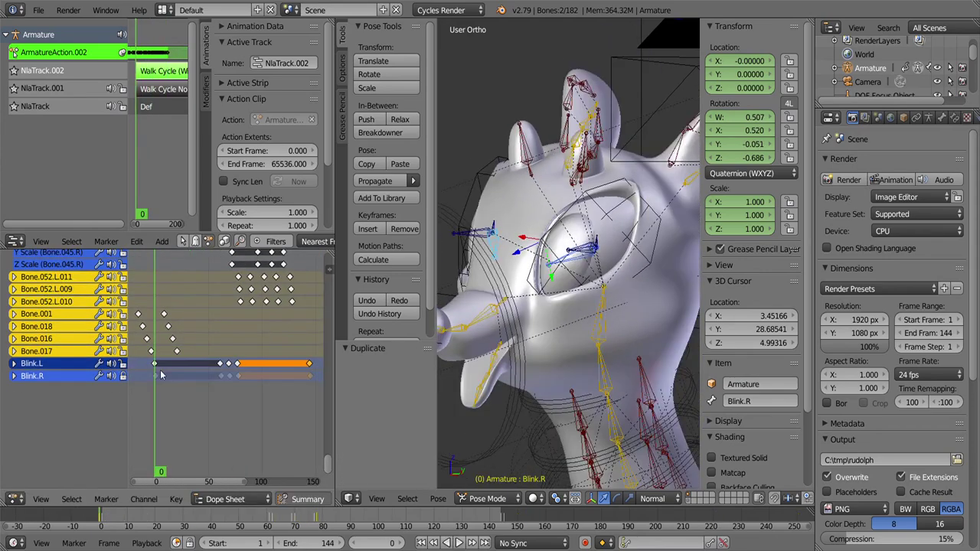
- Stop tweaking the blink strip's action and scrub forward to check the pose
left_click(137, 241)
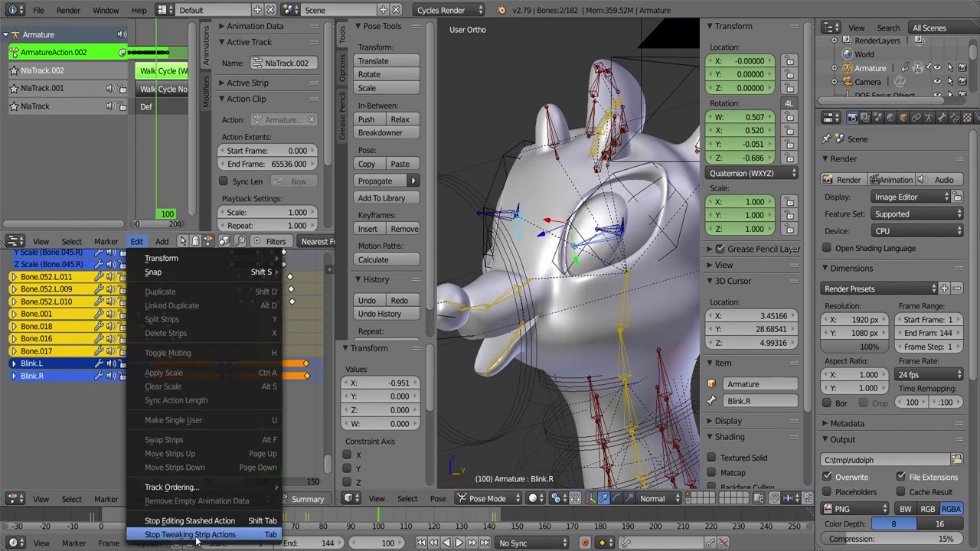
left_click(207, 529)
left_click(136, 241)
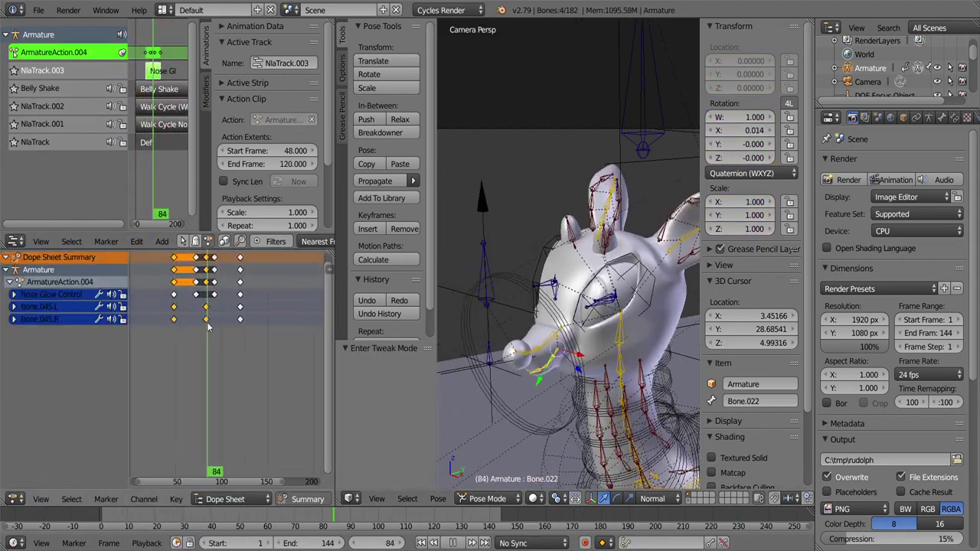
middle_click_drag(536, 291, 584, 289)
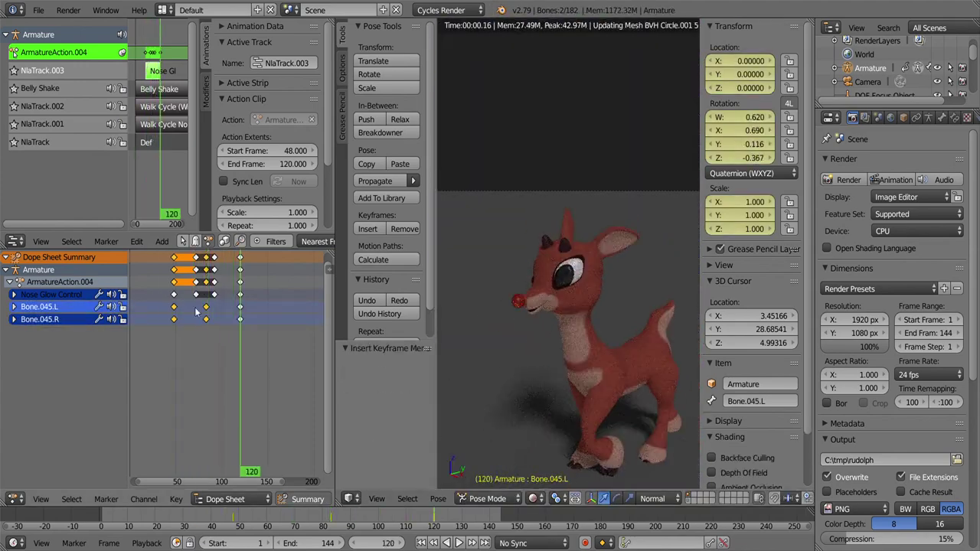
- Shift the Blink.L and Blink.R keys in the walk cycle action and save as Rudolph19.blend
key("Tab")
left_click_drag(153, 361, 234, 385)
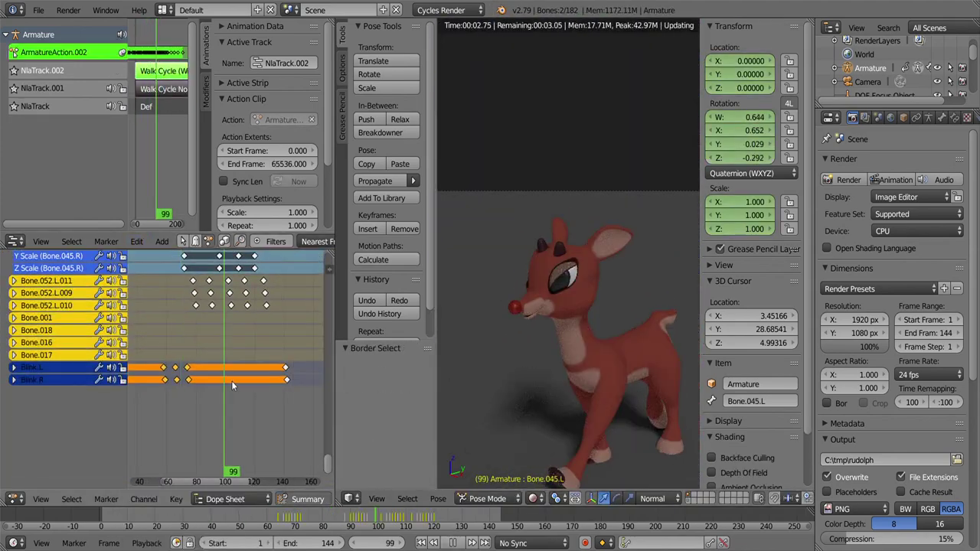
key("Escape")
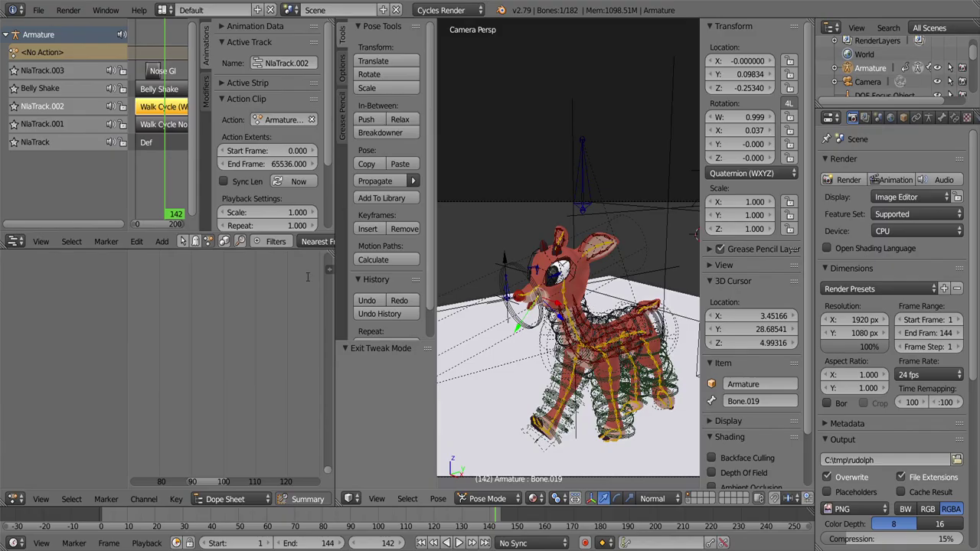
left_click_drag(460, 522, 462, 521)
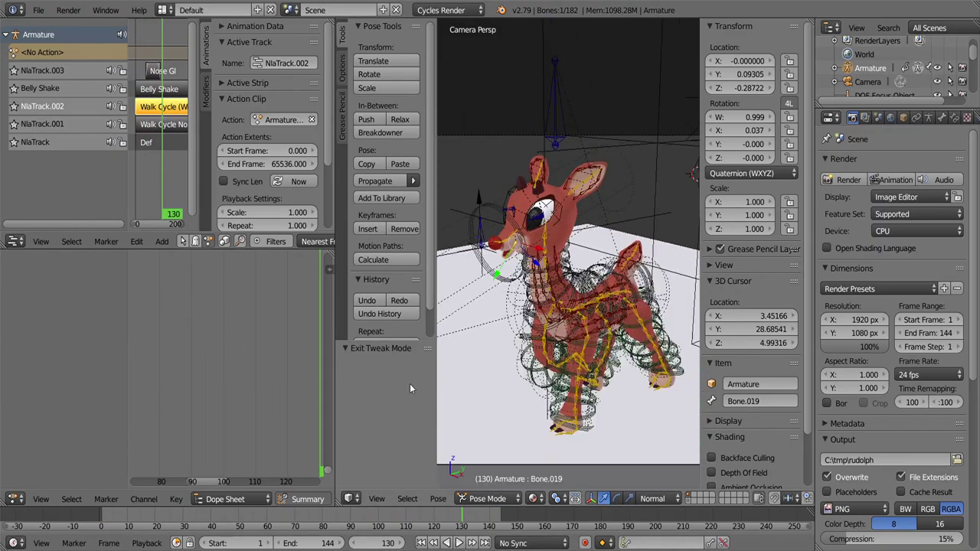
key("ctrl+shift+s")
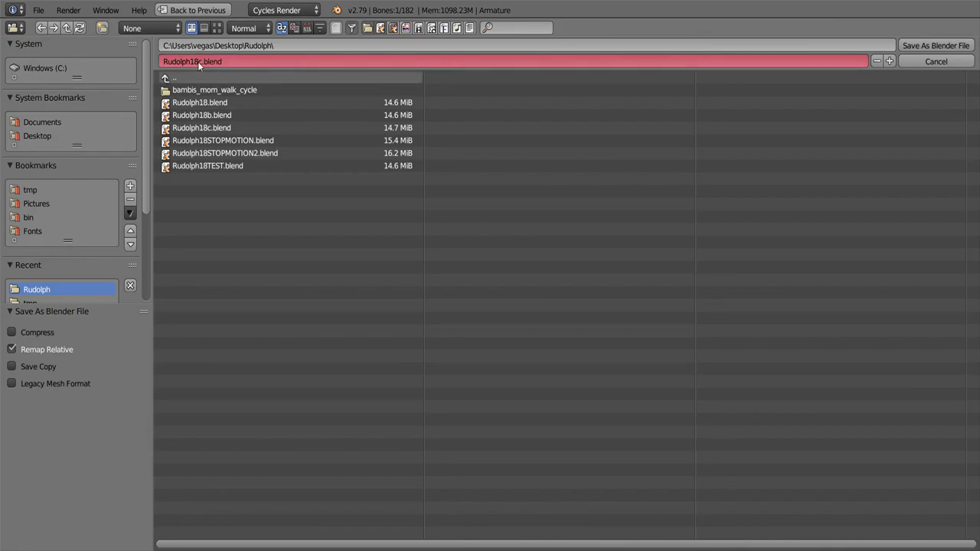
key("Return")
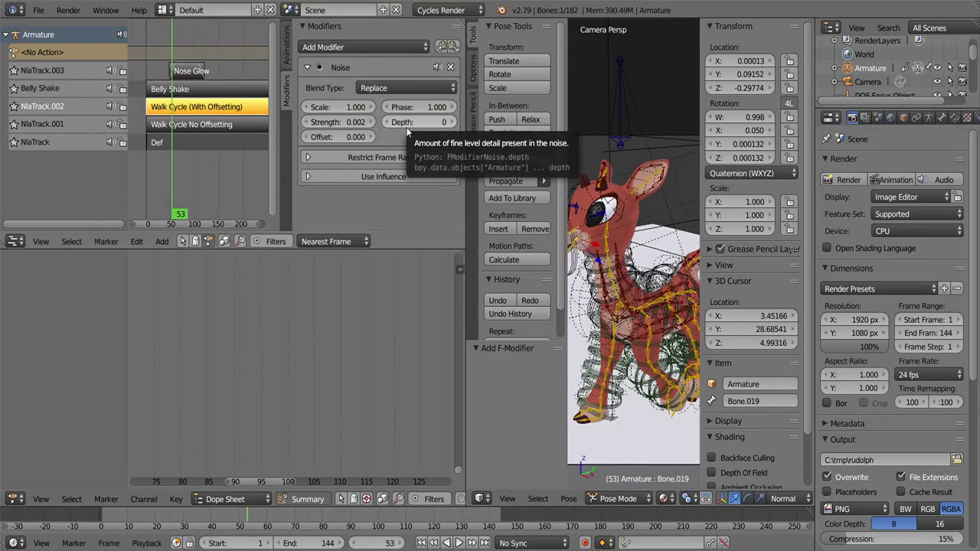
- Add a Stepped modifier to the walk cycle strip, show its influence channel, and switch to Solid shading
left_click(360, 138)
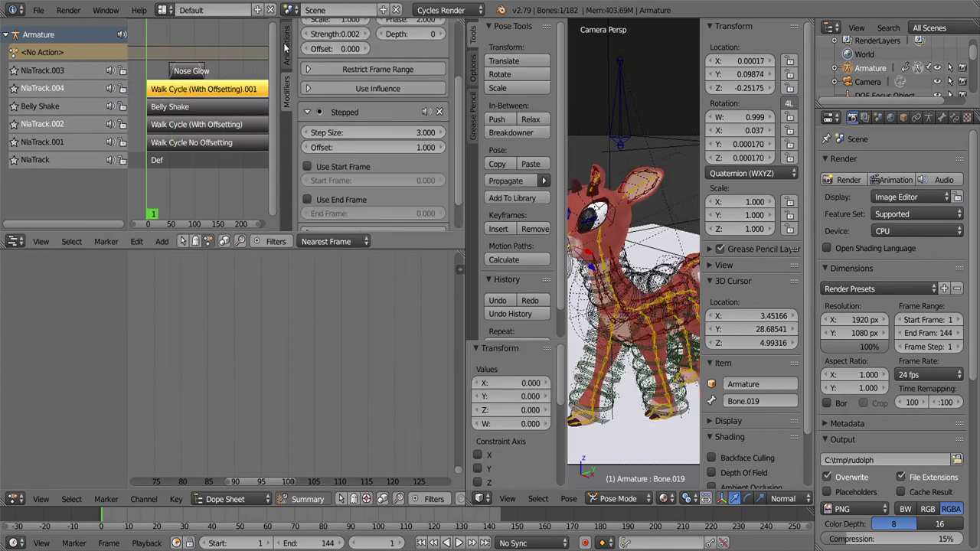
key("Left")
key("ctrl+Tab")
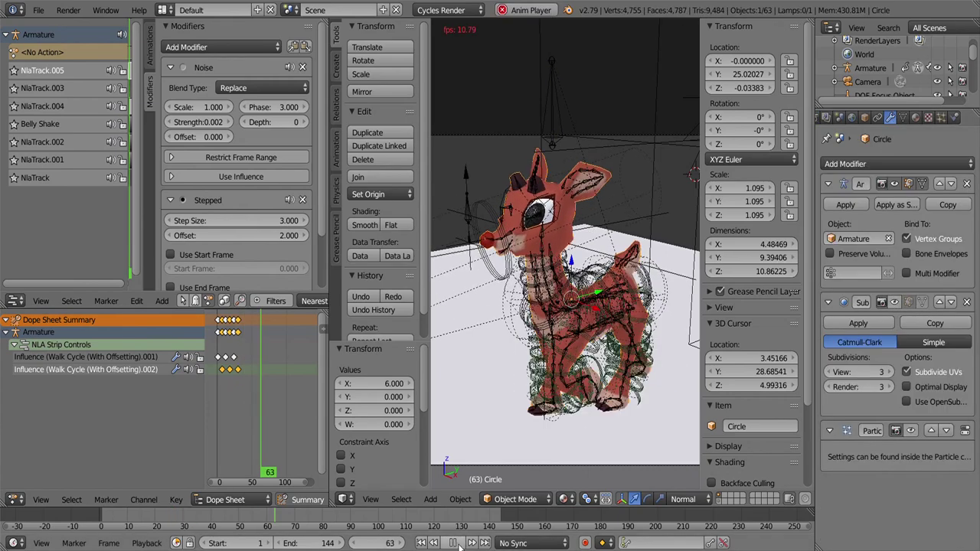
left_click(453, 543)
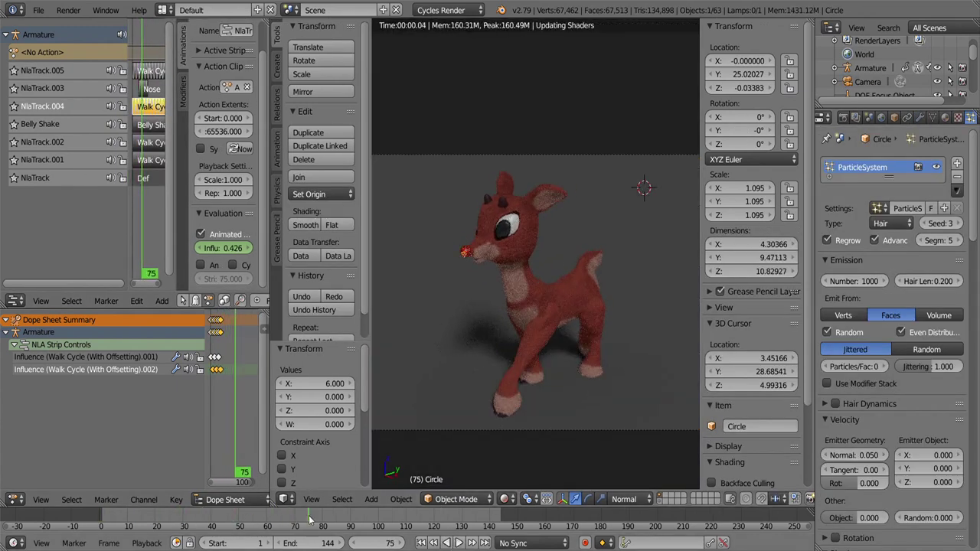
left_click(522, 453)
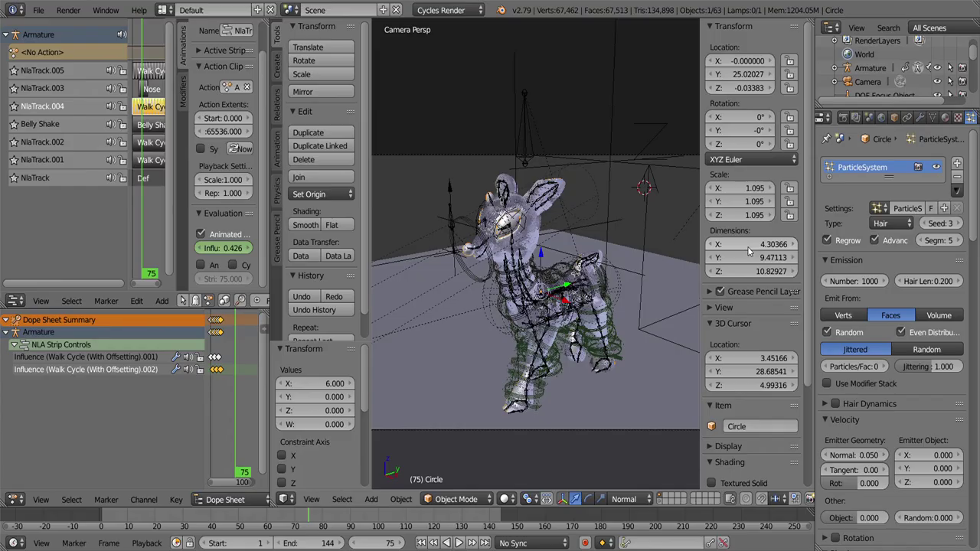
- Widen the NLA editor, then select and move the walk cycle strips
left_click_drag(273, 151, 528, 151)
left_click(219, 106, "shift")
key("shift+g")
key("g")
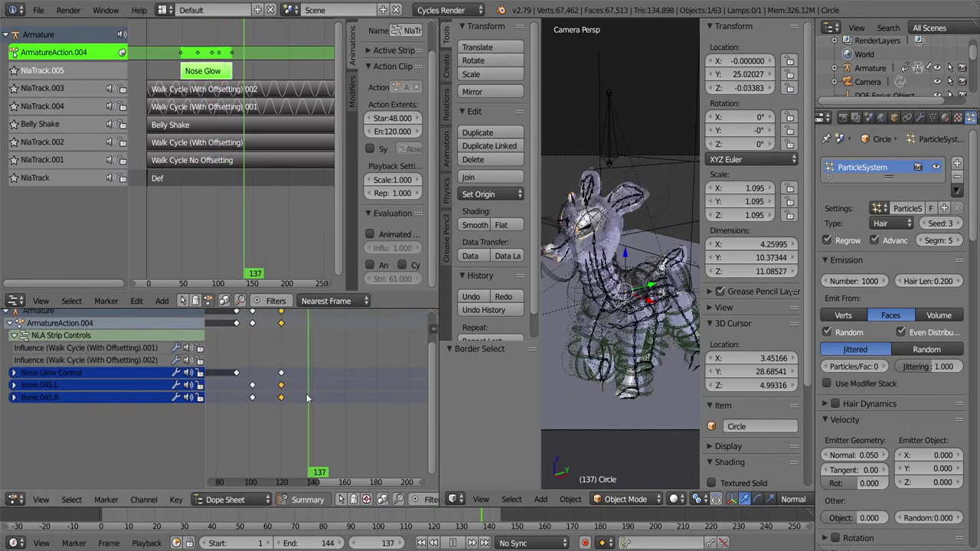
- Set the Nose Glow clip's end frame to 136 and select its keyframes
key("Tab")
double_click(392, 132)
type("136")
key("Return")
key("Tab")
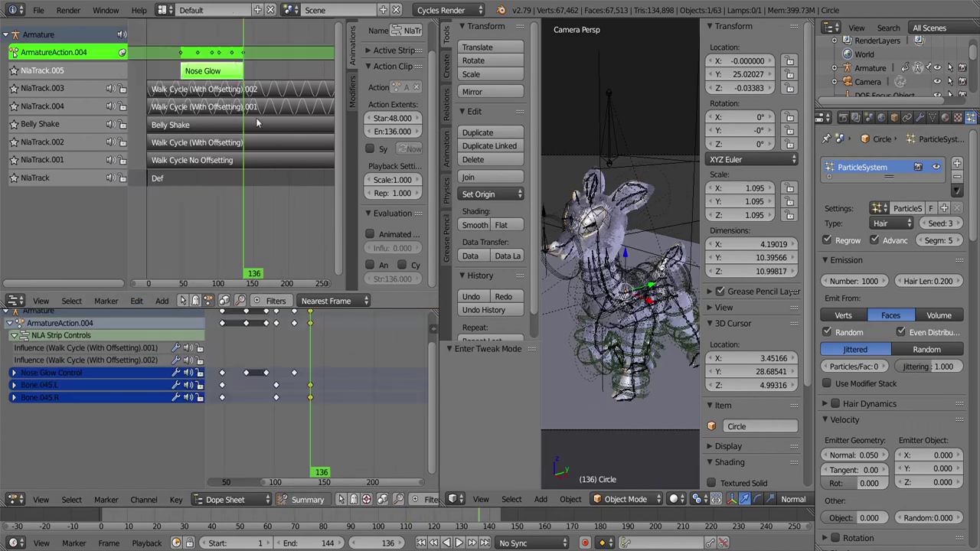
left_click(339, 400)
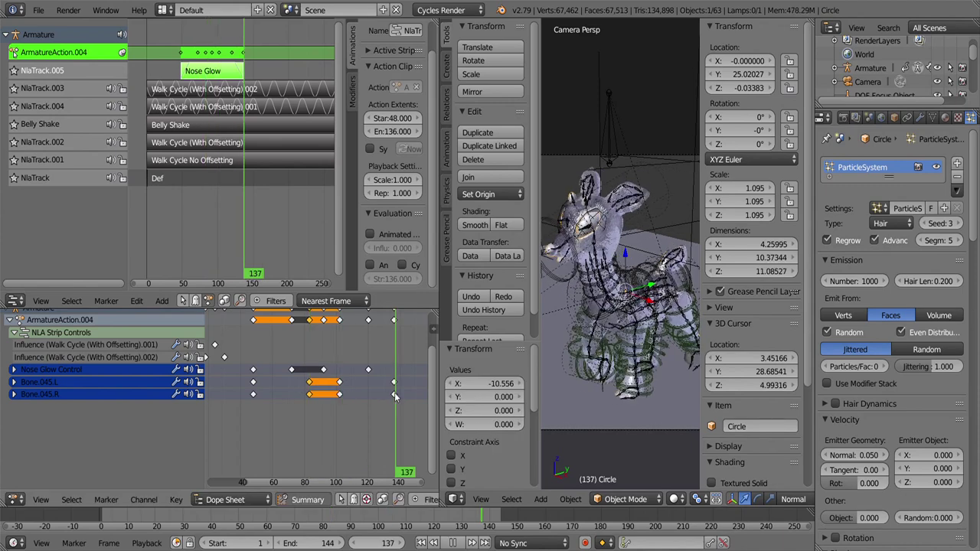
key("Tab")
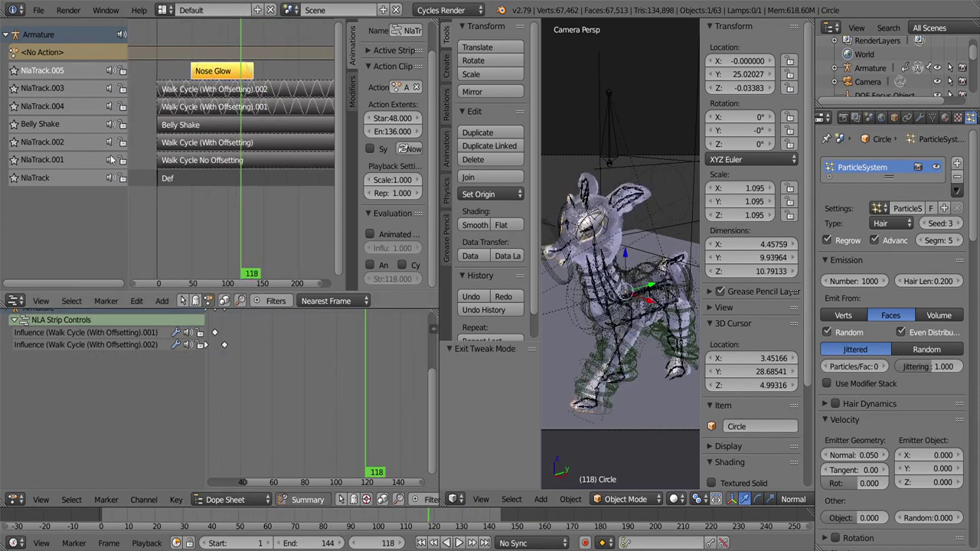
- At frame 61, select the Blink.R bone and reopen the Nose Glow action for editing
left_click(202, 116)
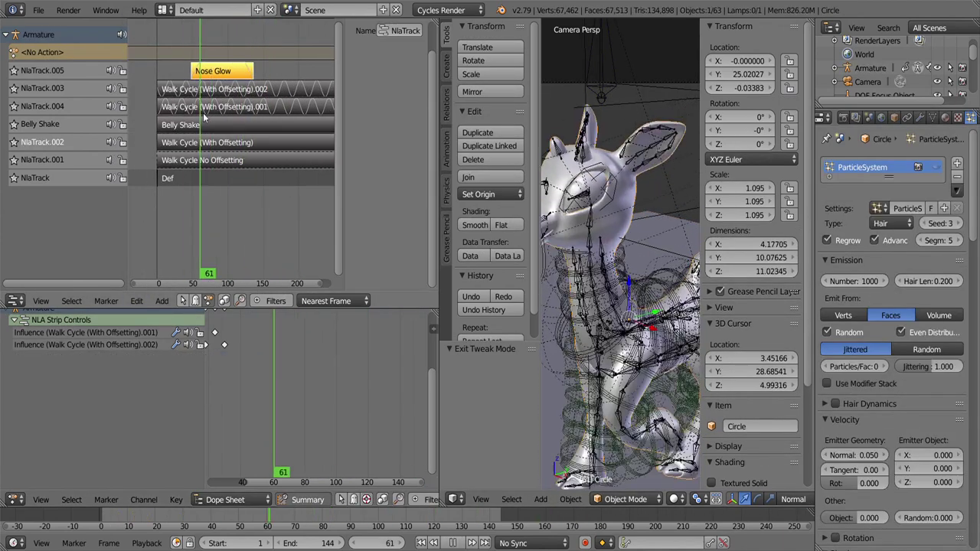
left_click_drag(442, 192, 376, 191)
left_click(136, 301)
left_click(176, 15)
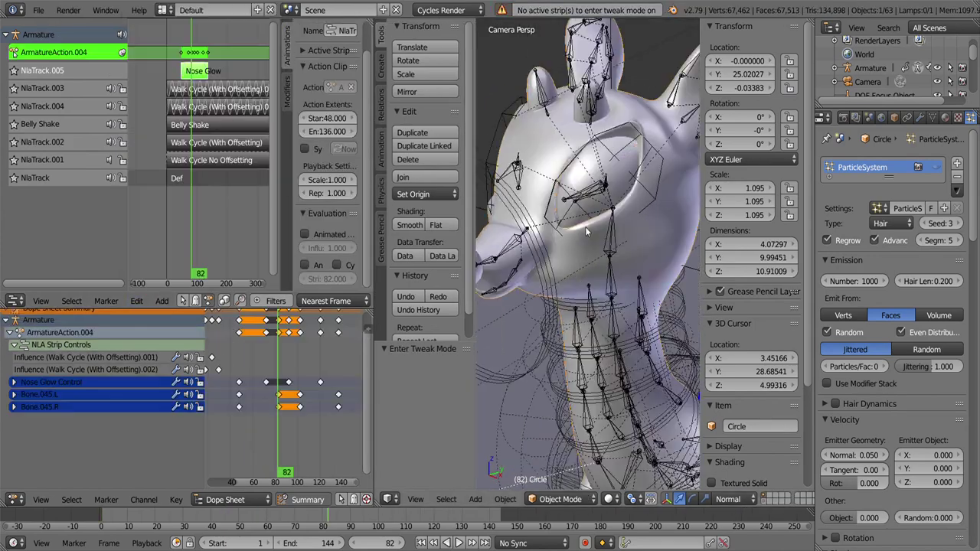
right_click(586, 231)
key("ctrl+Tab")
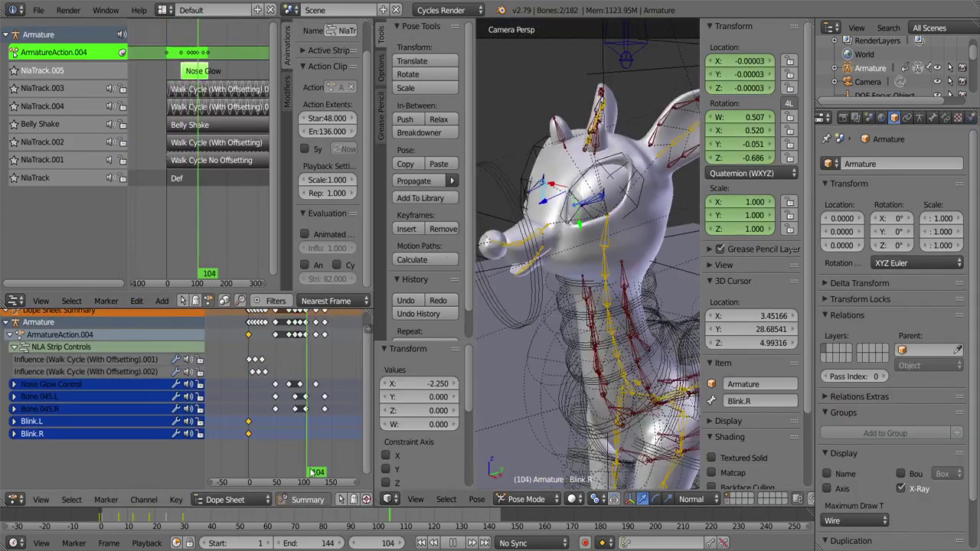
left_click(137, 301)
left_click(176, 15)
left_click(198, 72)
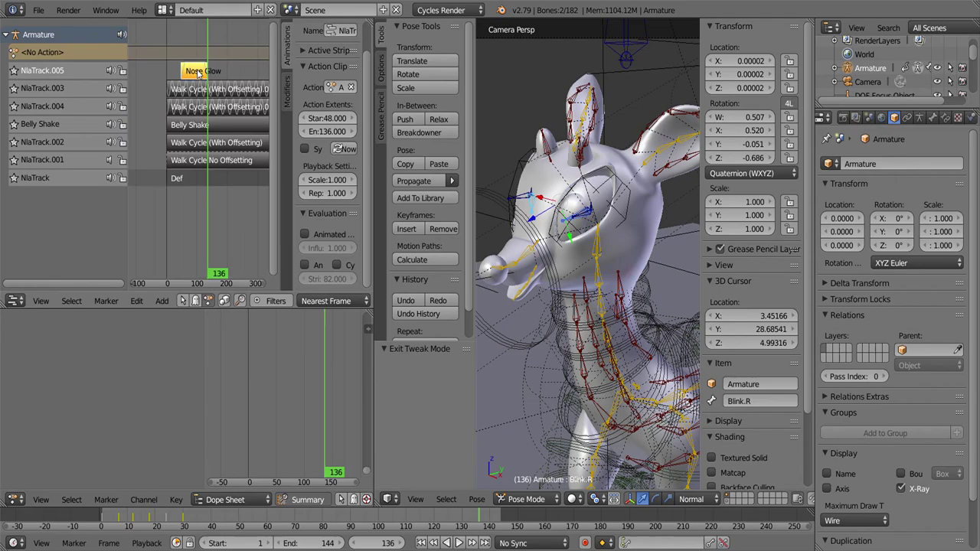
key("Tab")
- Delete the unwanted blink keyframes and select the Blink.L channel
key("x")
left_click(252, 398)
middle_click_drag(597, 306, 540, 336)
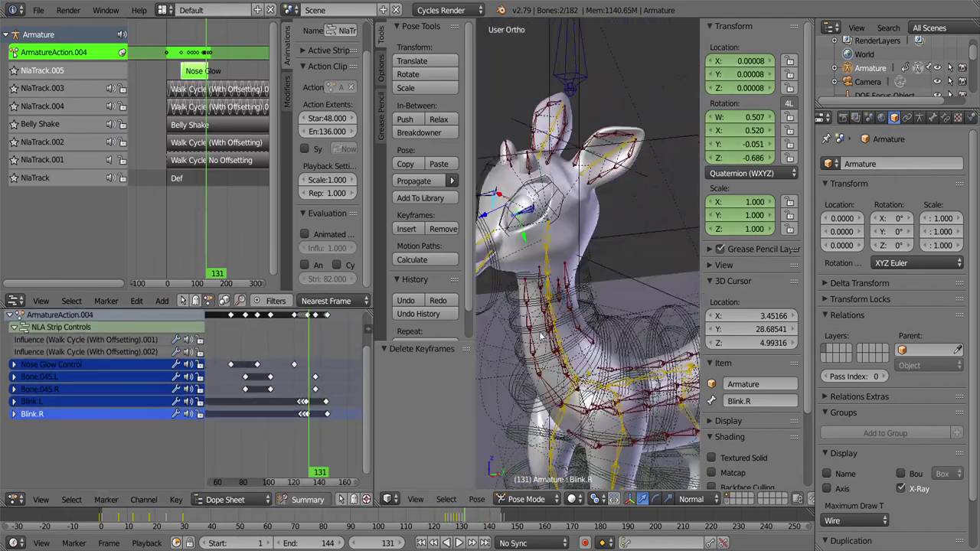
left_click(31, 401)
left_click(136, 301)
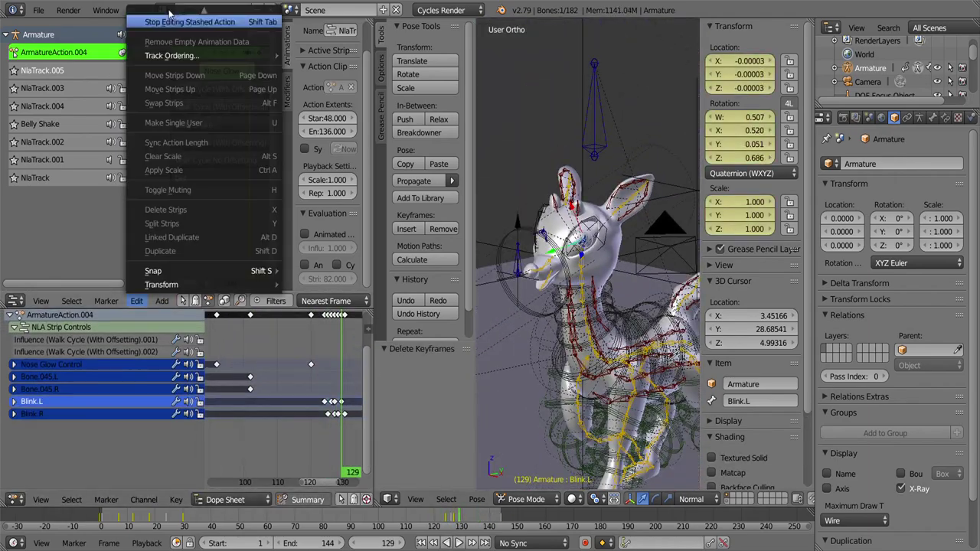
left_click(172, 21)
left_click(136, 301)
left_click(177, 22)
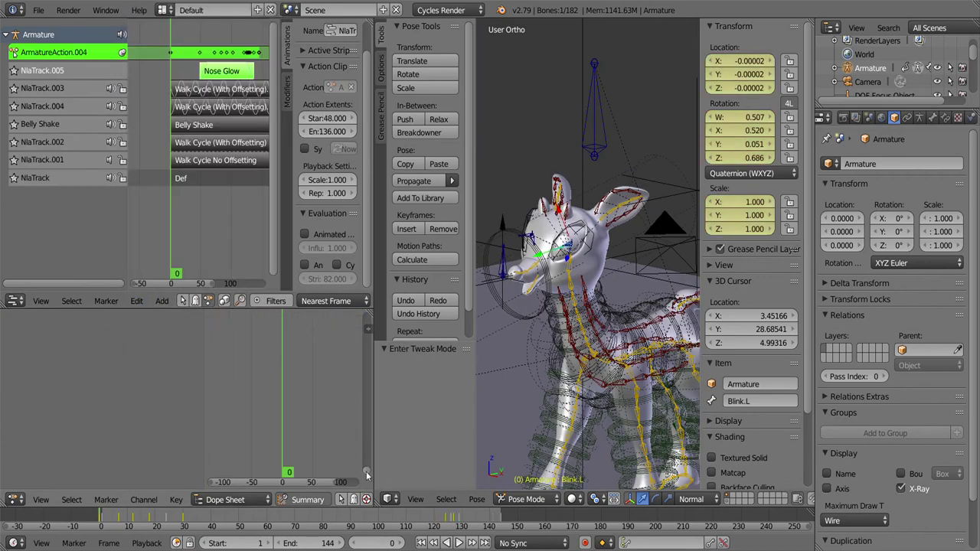
- Play back to check the blinks, stop editing the action, and save as Rudolph23.blend
key("alt+a")
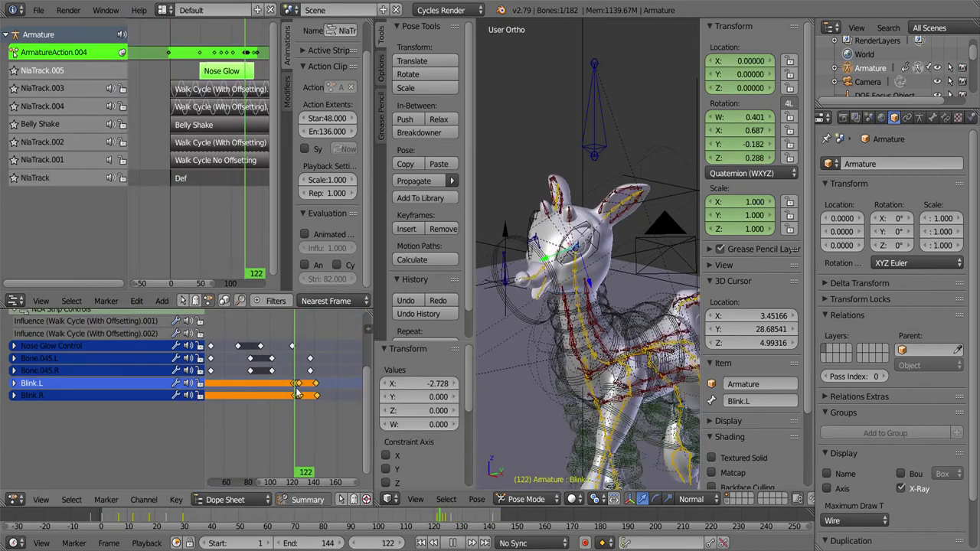
left_click(137, 300)
left_click(171, 22)
key("Escape")
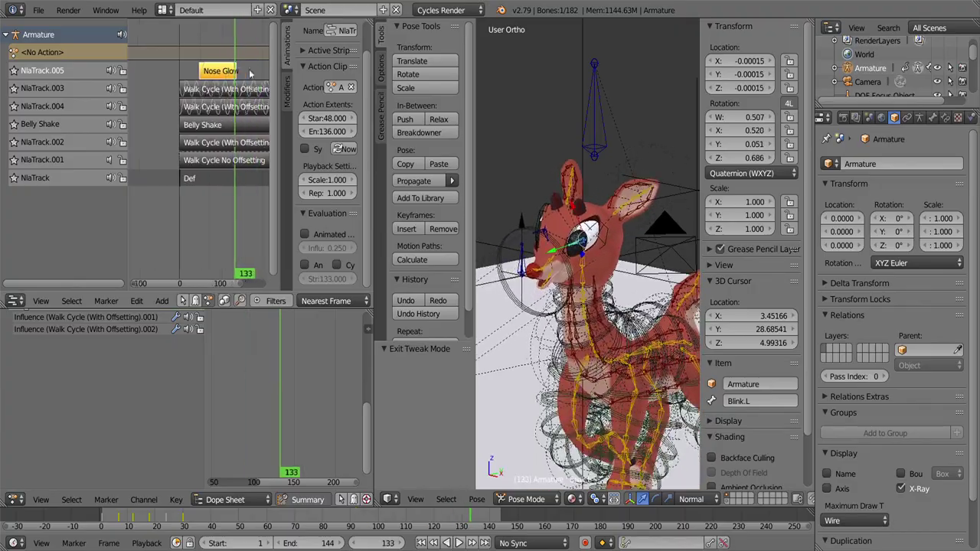
key("ctrl+shift+s")
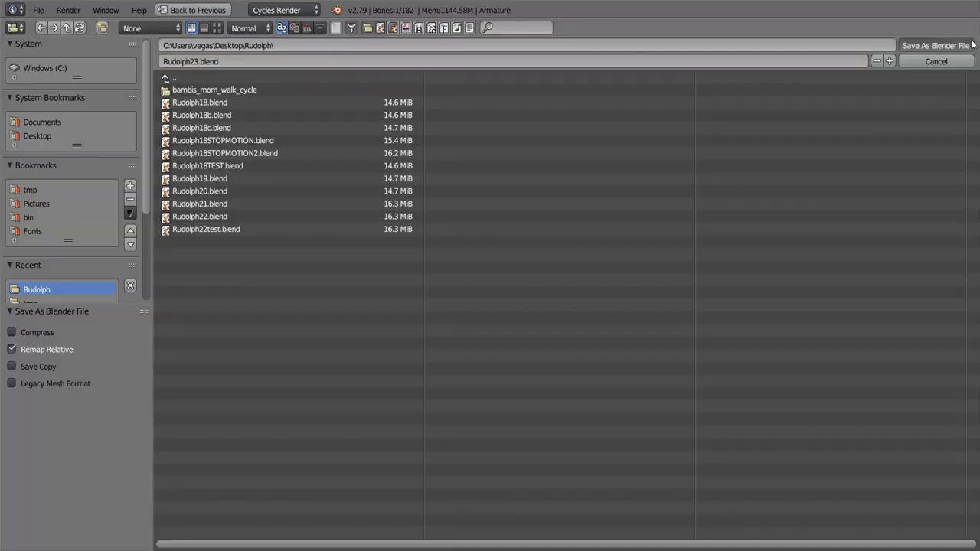
left_click(971, 45)
- Lower the ground plane along Z, checking the hooves from side and camera views
left_click(255, 107)
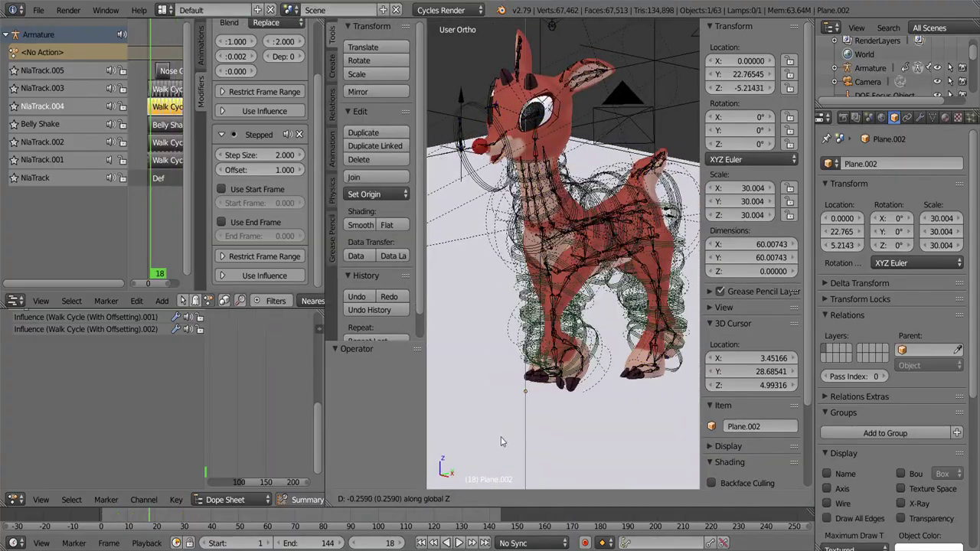
left_click(502, 441)
key("KP_0")
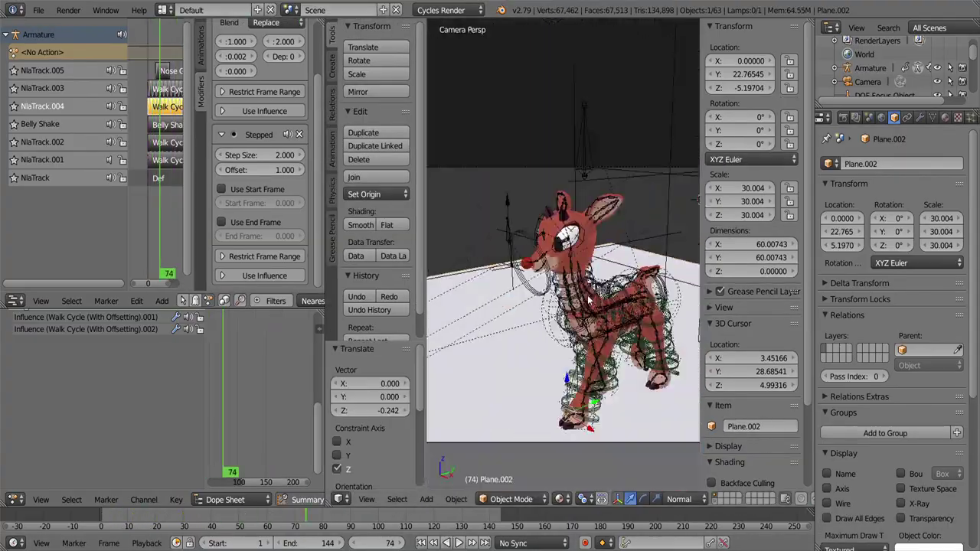
key("KP_3")
key("alt+a")
key("KP_0")
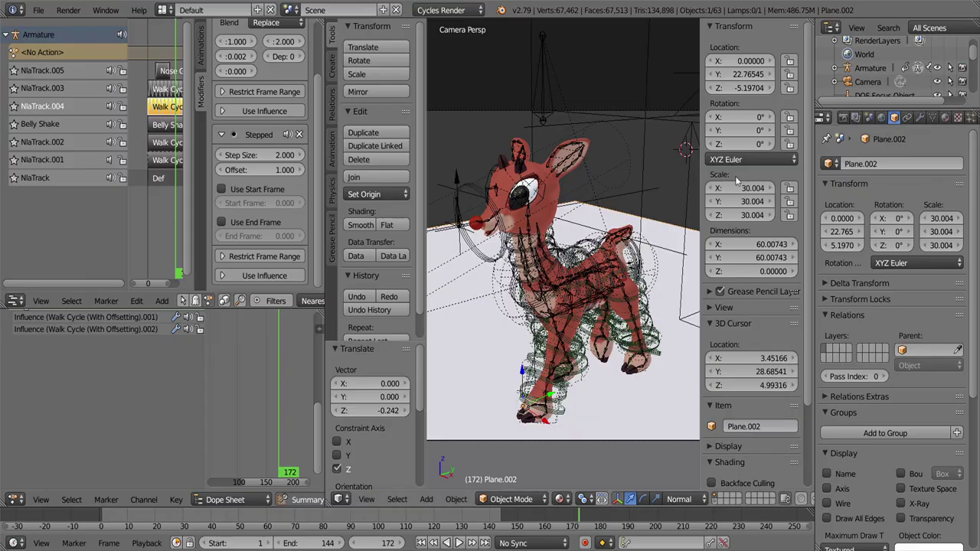
key("KP_3")
key("g")
key("z")
left_click(584, 369)
key("a")
key("KP_0")
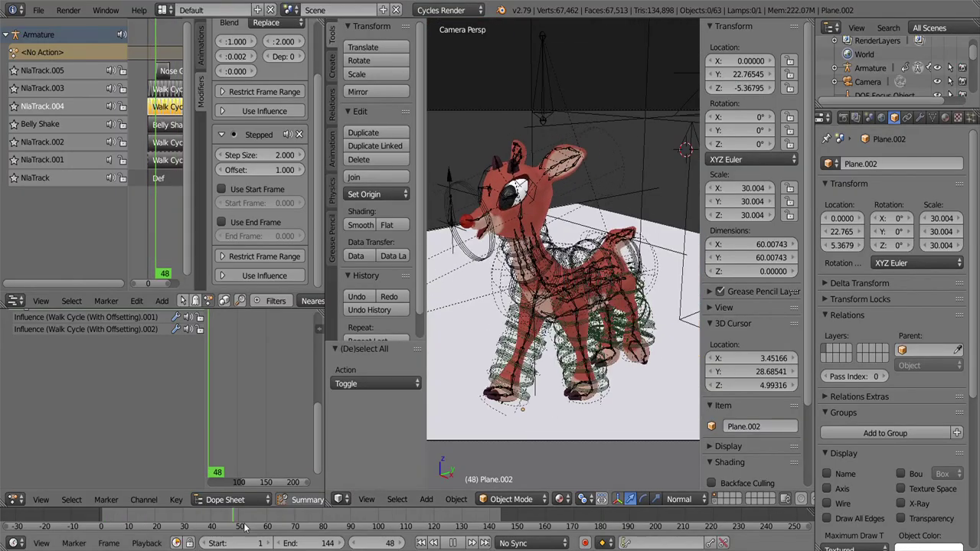
- Save the scene as Rudolph30.blend and start rendering the animation
left_click(39, 10)
key("Escape")
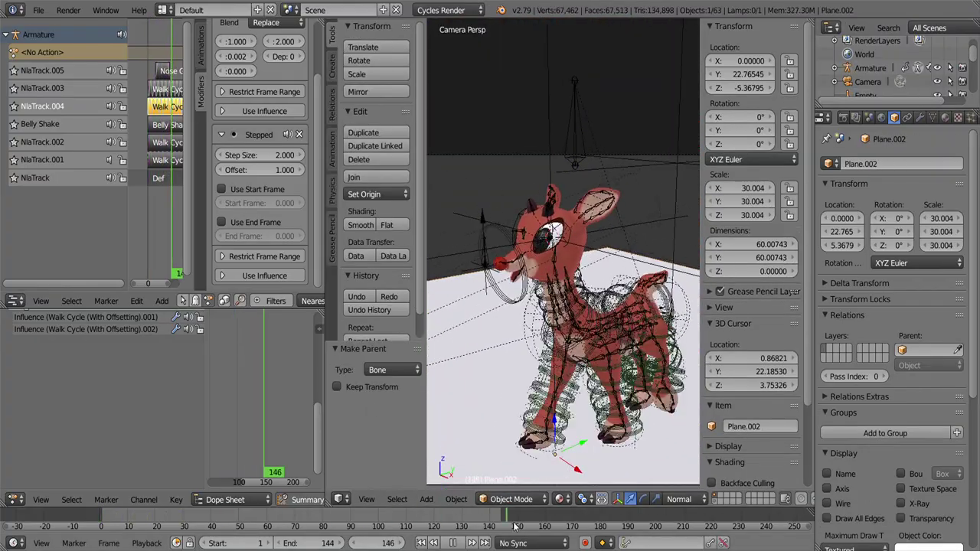
key("ctrl+shift+s")
key("Return")
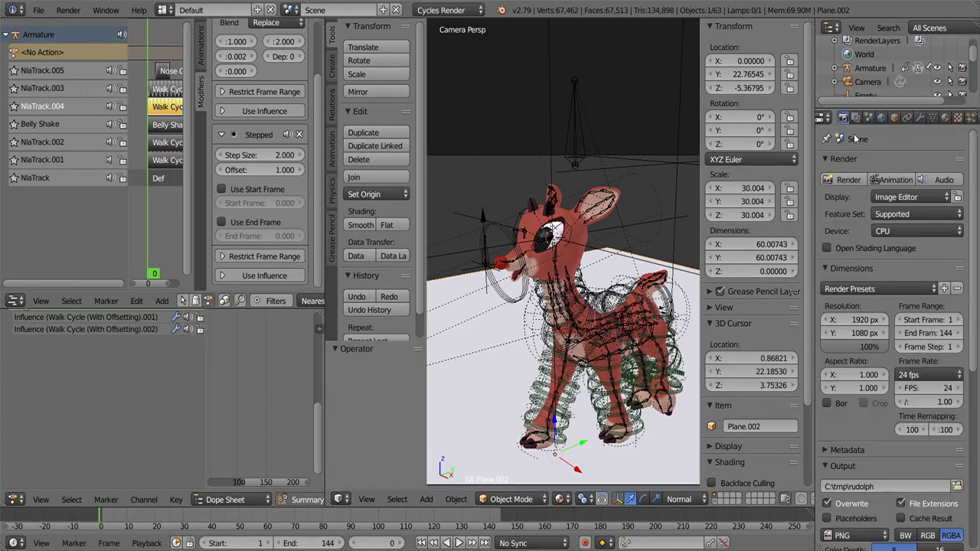
left_click(68, 10)
left_click(84, 20)
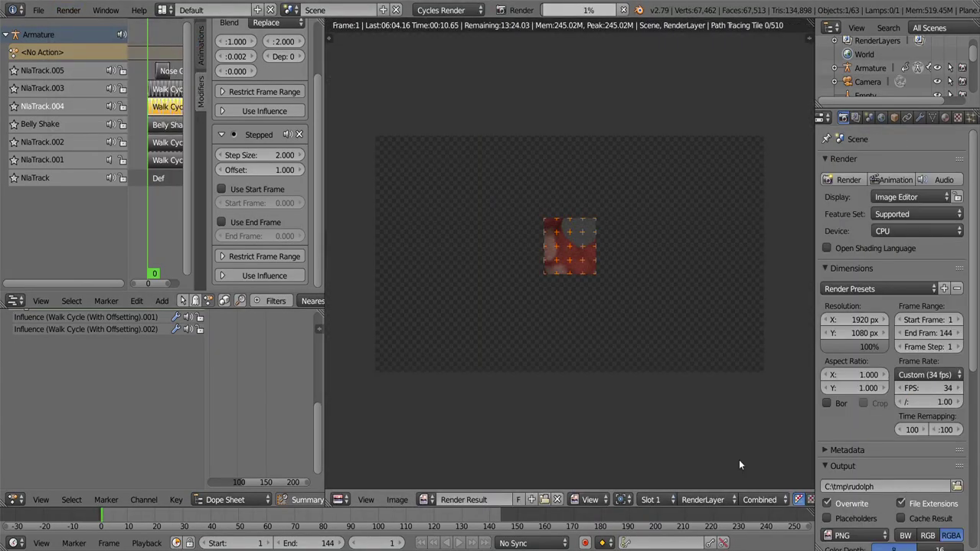